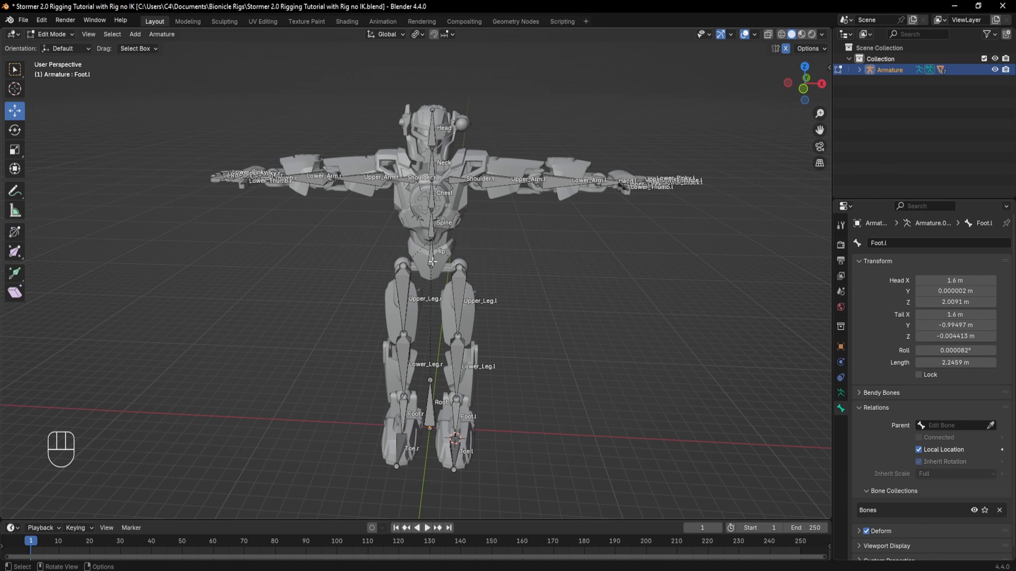
Examine the parent relations of the Hip, Shoulder.l and Chest bones in the armature's upper body
left_click(431, 260)
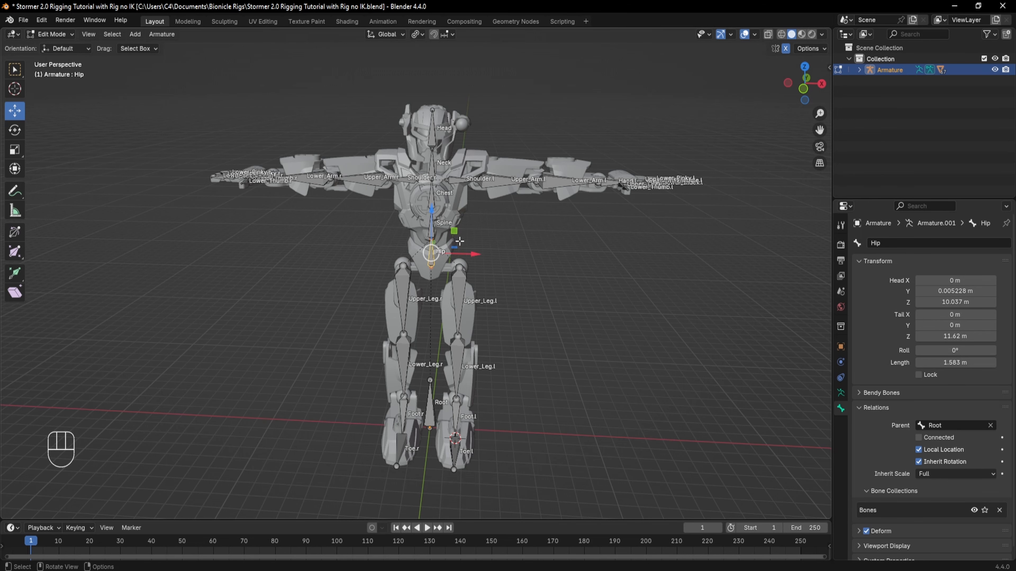
middle_click_drag(526, 306, 504, 288)
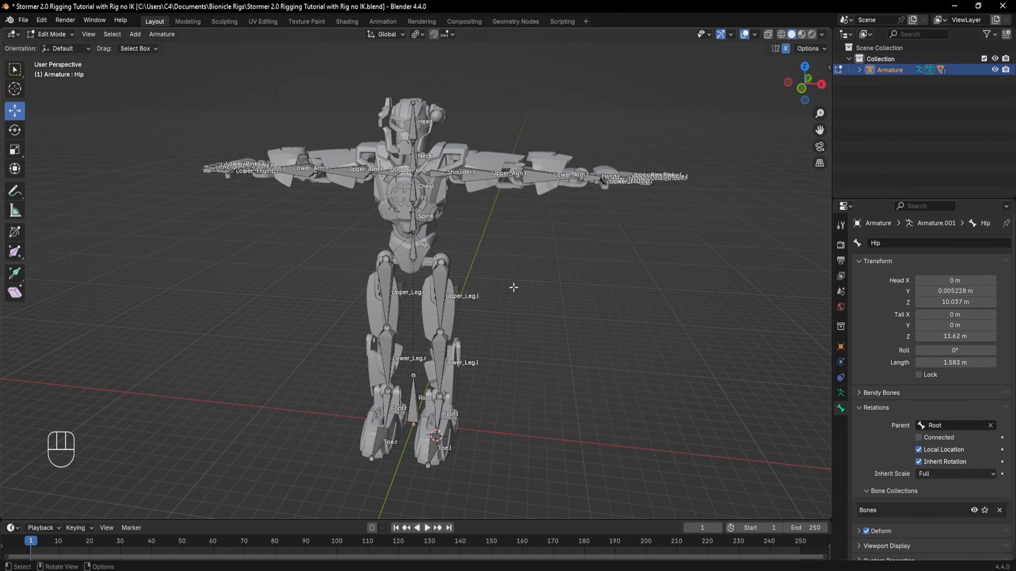
middle_click_drag(456, 243, 480, 245)
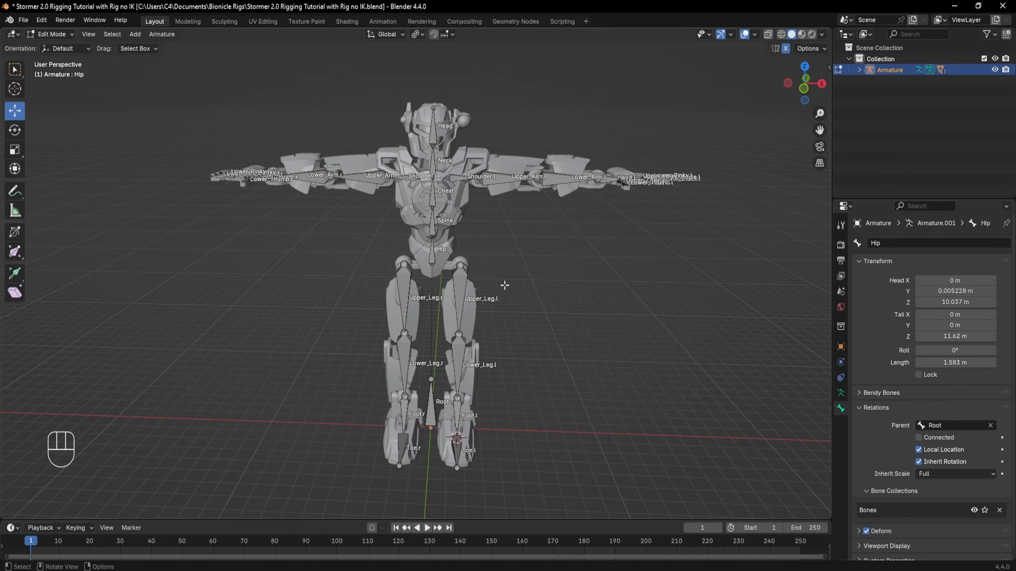
scroll(483, 218, "up", 6)
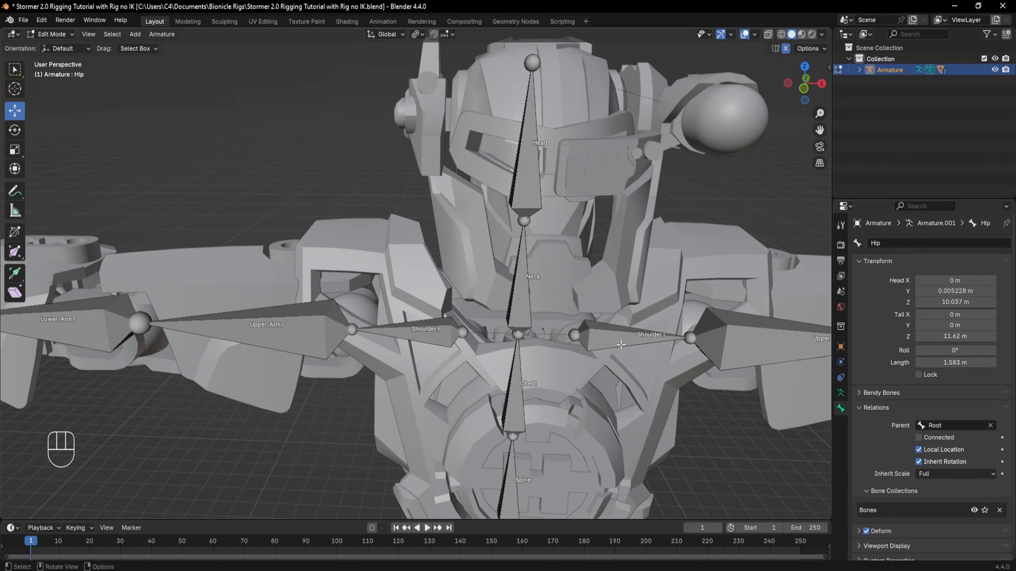
left_click(621, 343)
middle_click_drag(563, 383, 521, 335, "shift")
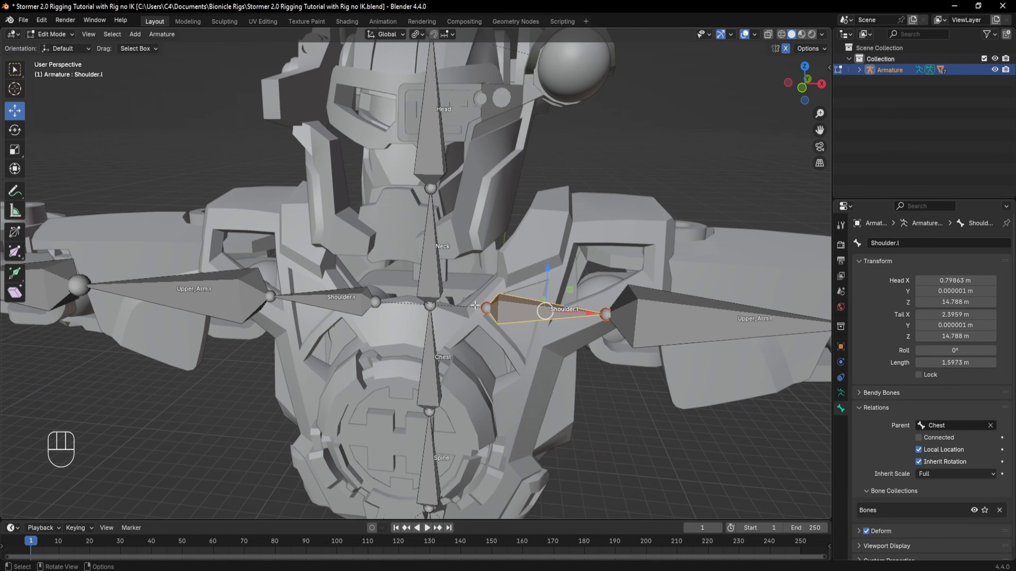
left_click(421, 365)
scroll(425, 360, "down", 5)
middle_click_drag(500, 400, 516, 344, "shift")
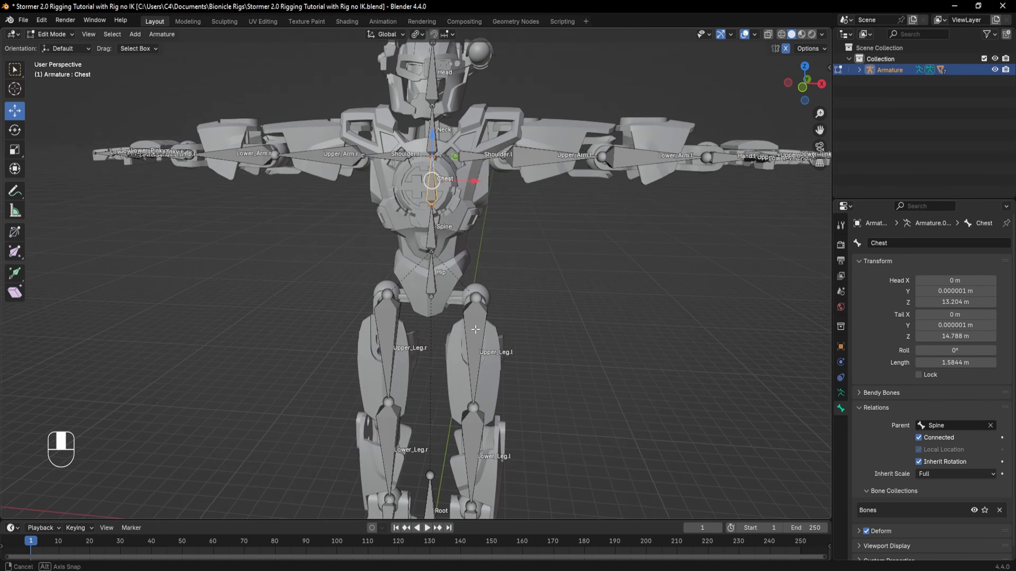
Examine how the Upper_Leg.l, Hip and Root bones are parented in the lower half of the armature
scroll(520, 348, "up", 3)
left_click(526, 360)
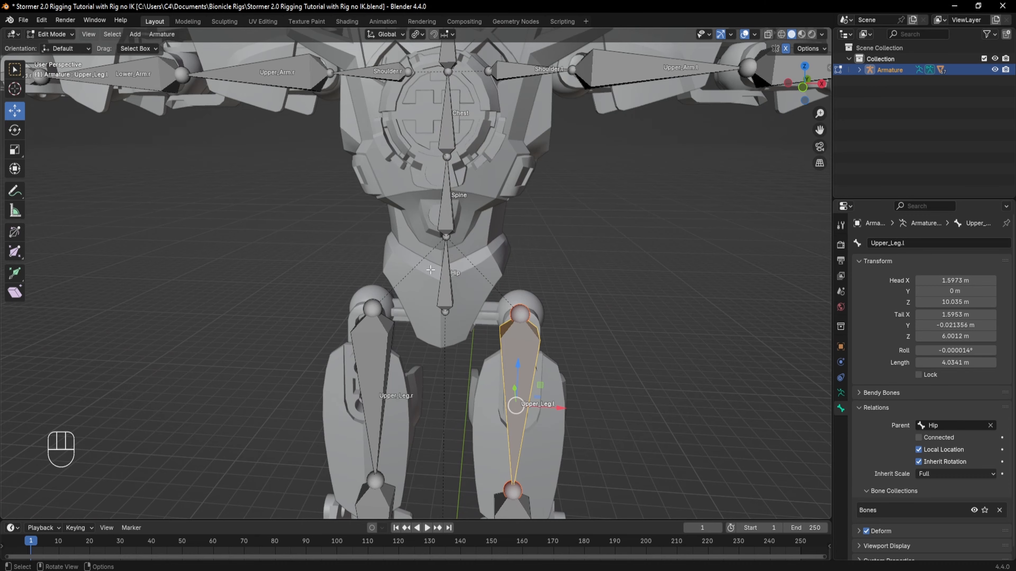
left_click(445, 280)
scroll(586, 288, "down", 1)
middle_click_drag(586, 288, 580, 147, "shift")
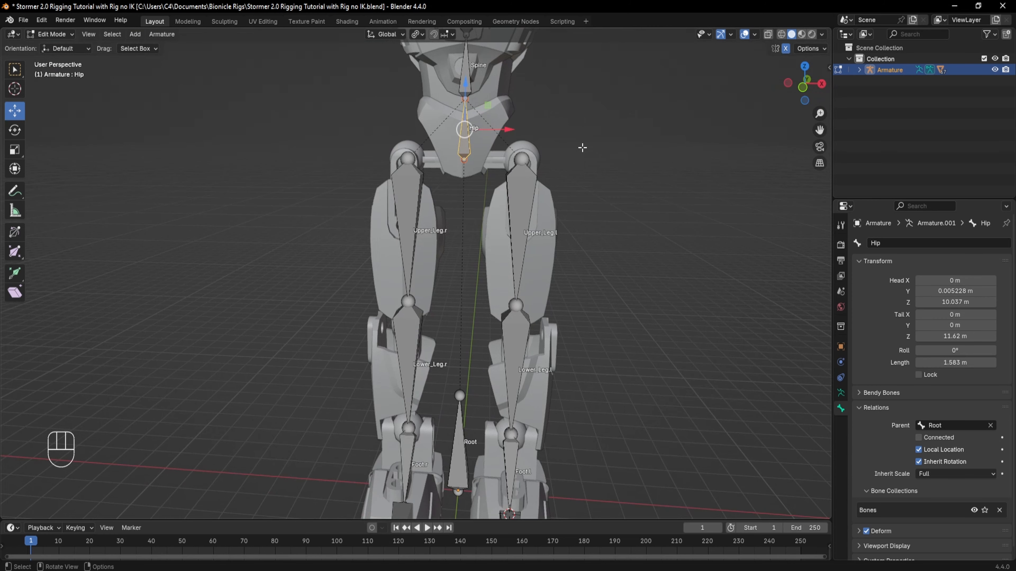
left_click(472, 438)
scroll(472, 438, "down", 3)
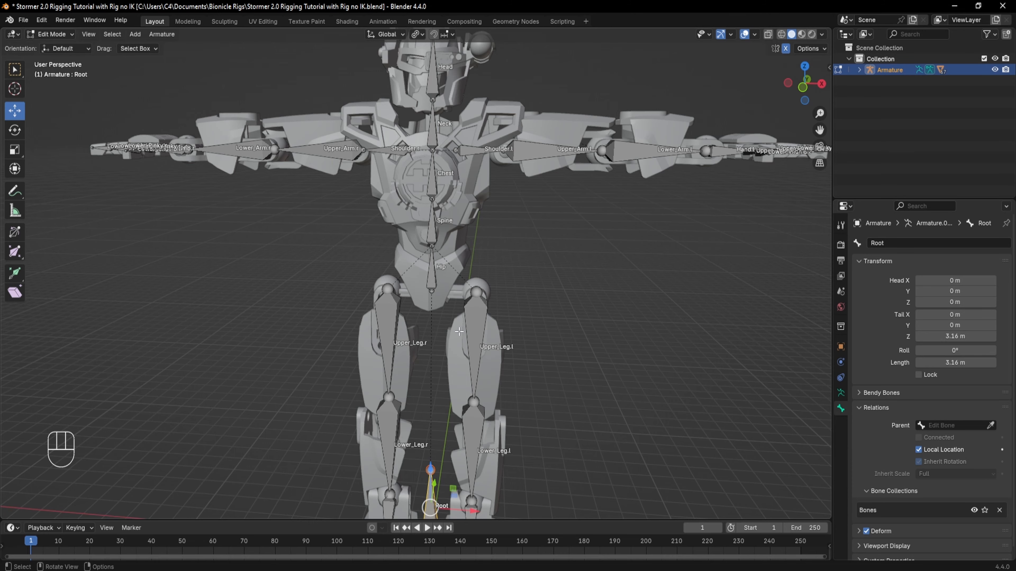
middle_click_drag(444, 254, 449, 270, "shift")
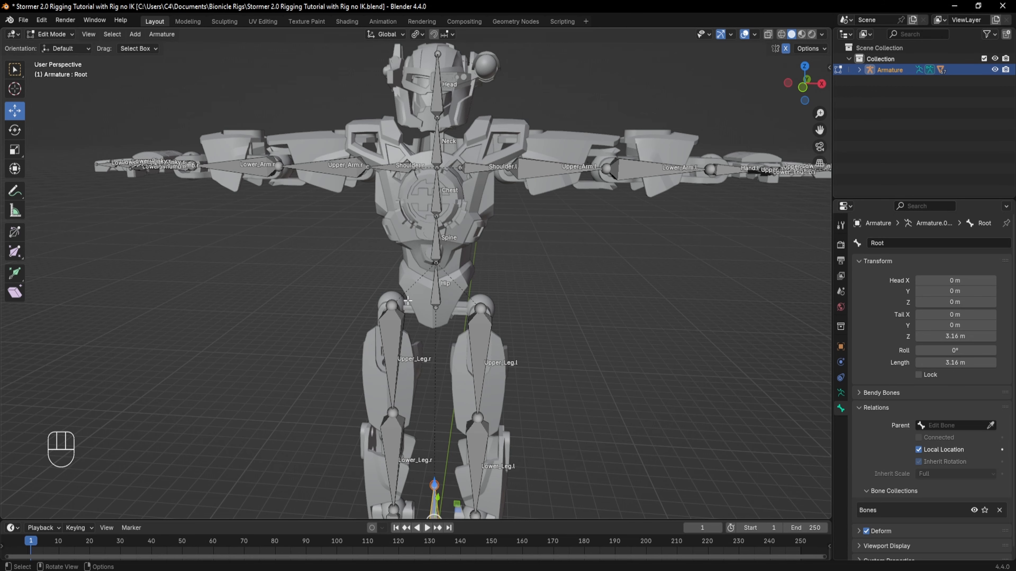
scroll(567, 356, "down", 5)
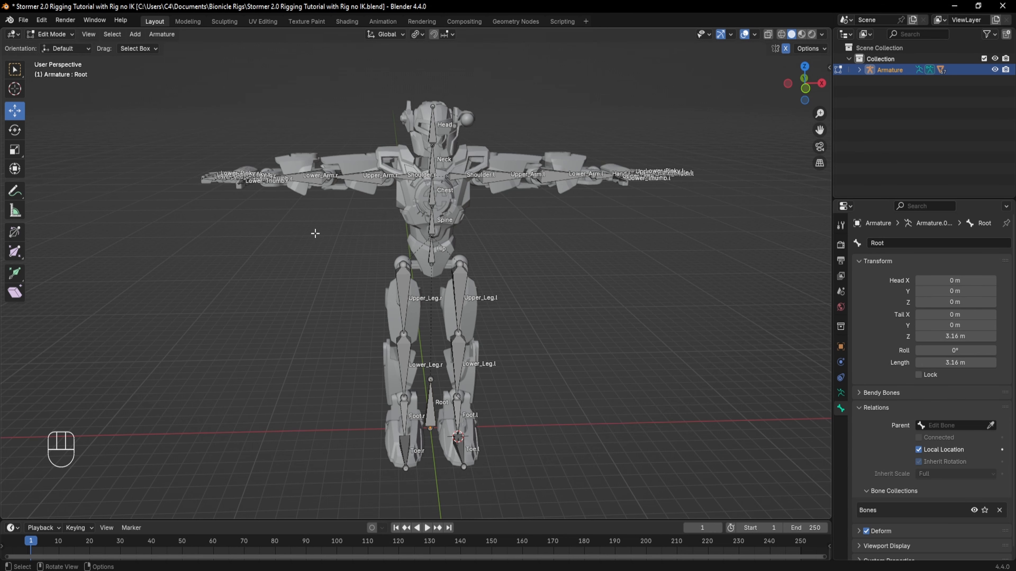
mouse_move(541, 317)
middle_mouse_down()
mouse_move(517, 326)
mouse_move(537, 333)
middle_mouse_up()
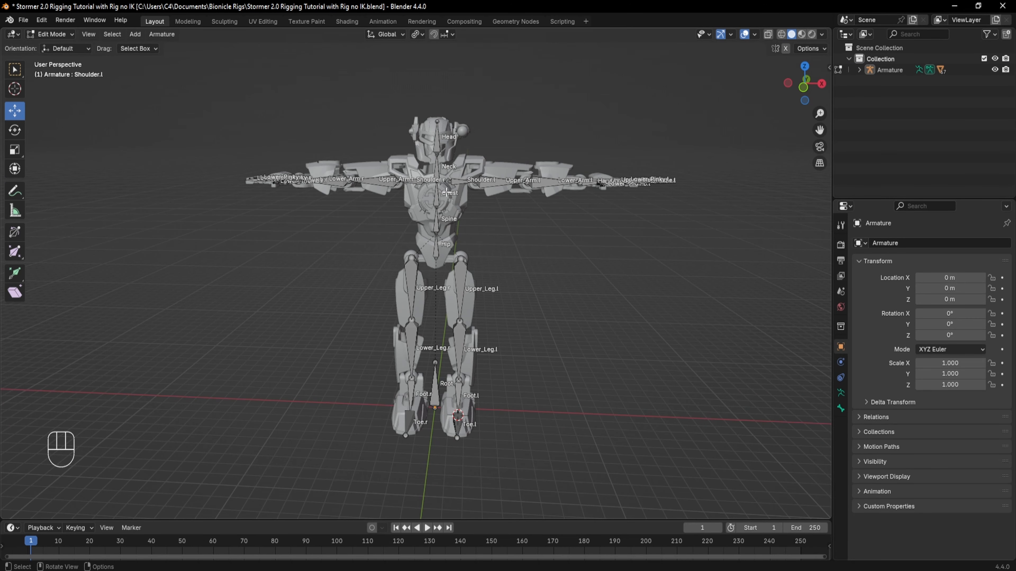
With X-axis mirroring on, extrude a bone about 2.28 m along global Y from the left wrist joint, working in top view
left_click(785, 48)
middle_click_drag(572, 221, 546, 274)
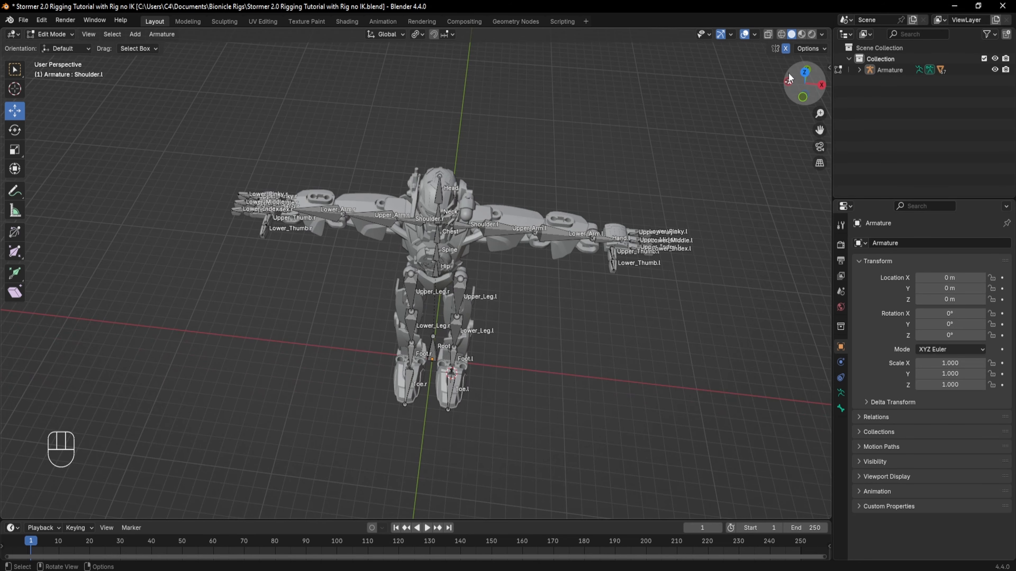
left_click(803, 74)
scroll(631, 319, "up", 3)
middle_click_drag(631, 319, 560, 296, "shift")
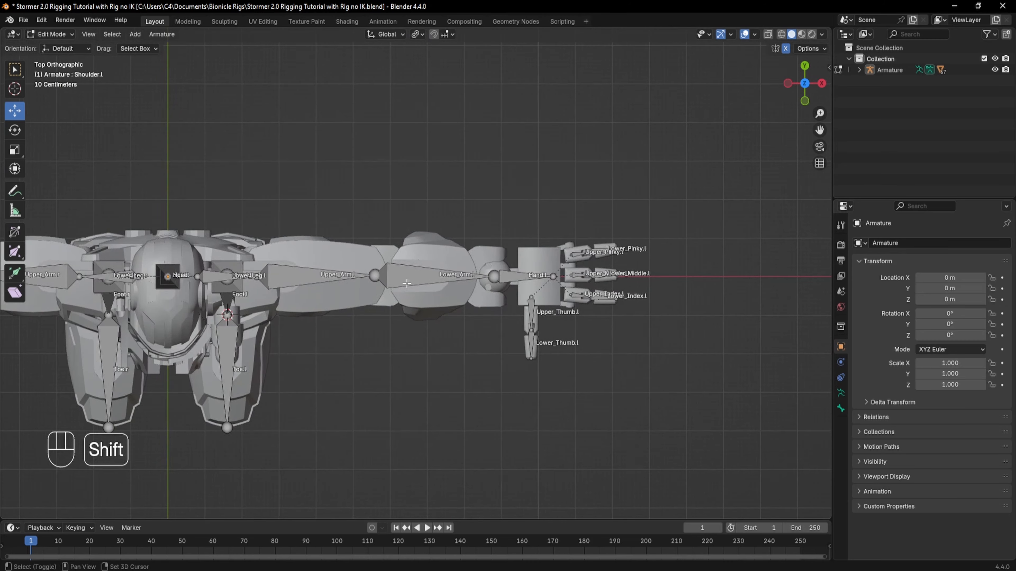
scroll(545, 290, "up", 2)
left_click(529, 281)
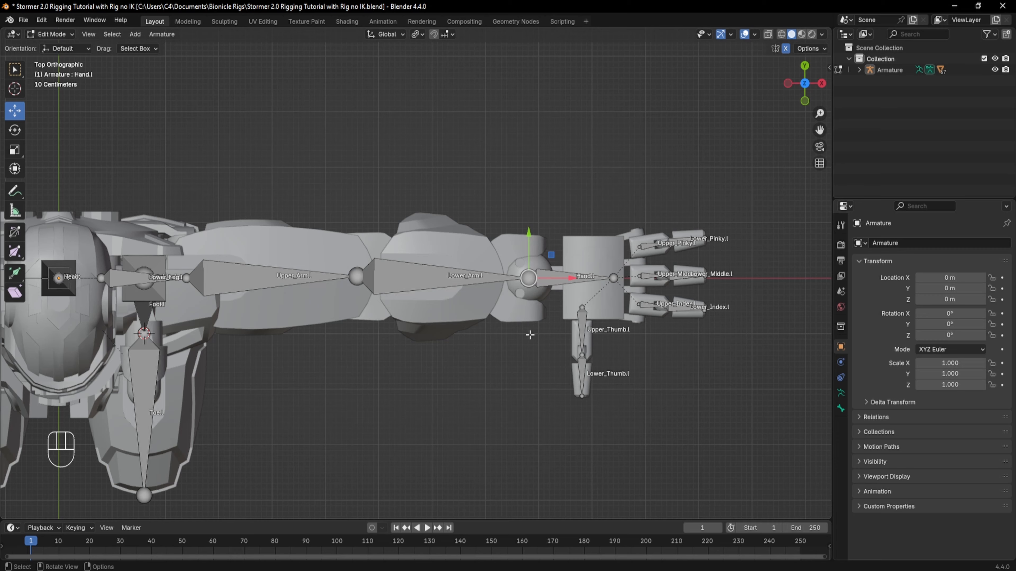
key("e")
key("y")
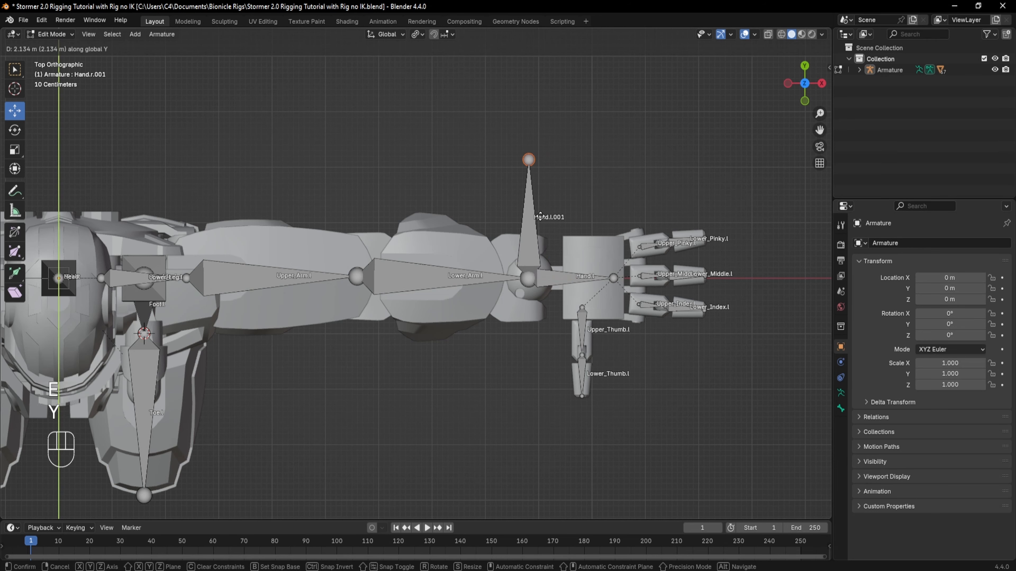
left_click(537, 207)
scroll(522, 219, "down", 2)
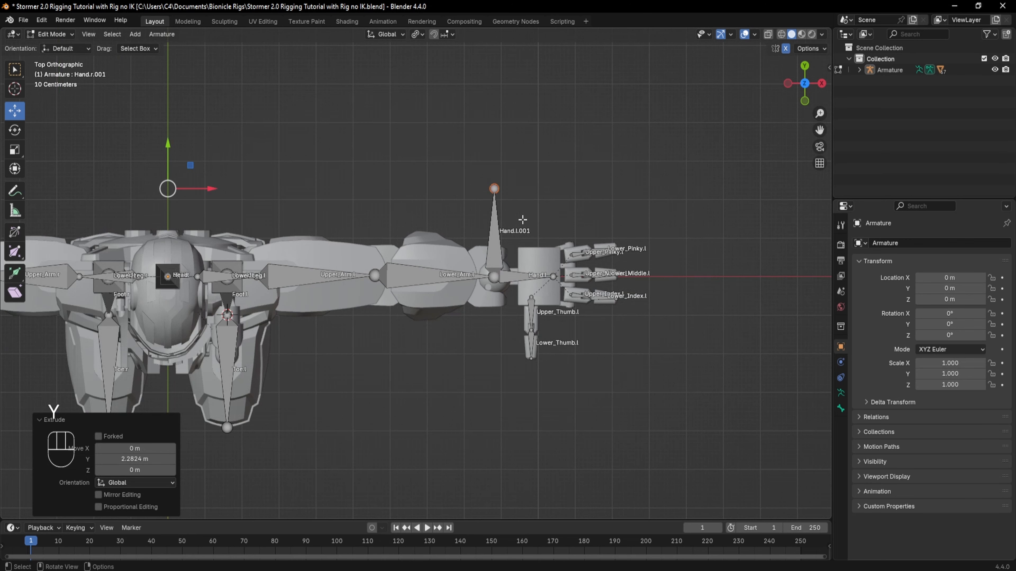
Clear the parent of the bone extruded from the left wrist
left_click(497, 251)
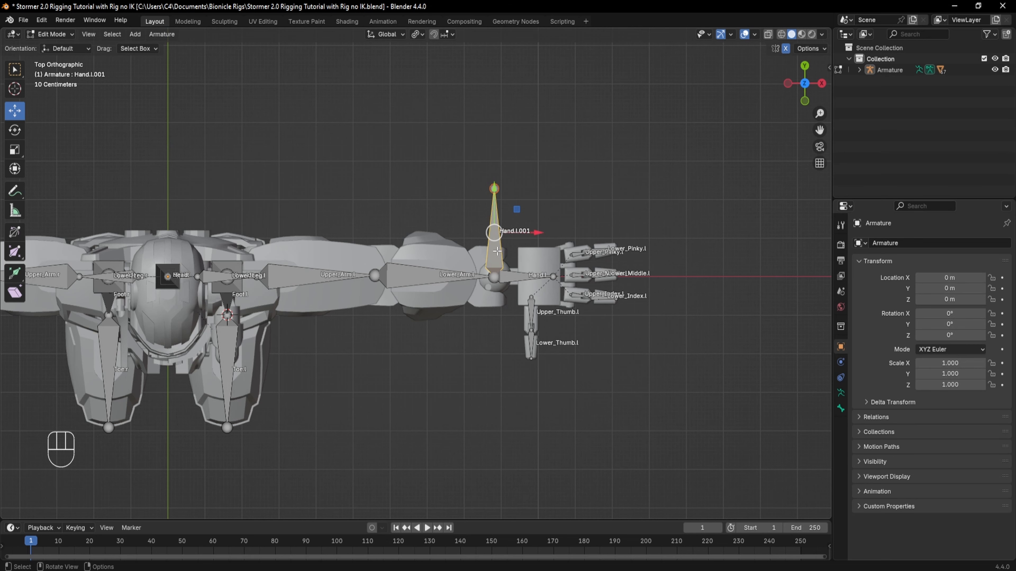
key("alt+p")
left_click(498, 252)
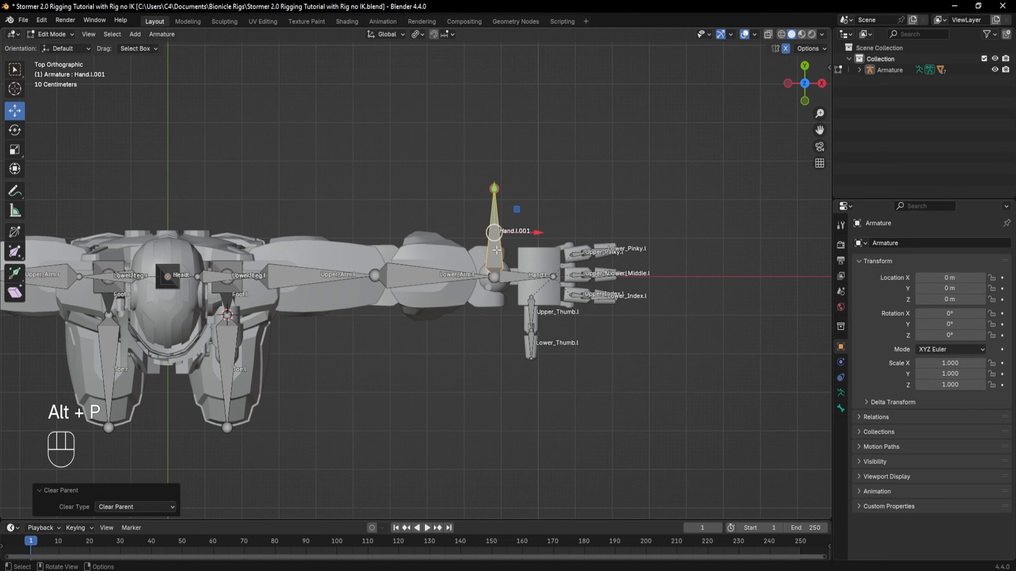
Parent the Hand.l bone to the extruded wrist bone with the Keep Offset option
left_click(508, 275)
left_click(497, 251, "shift")
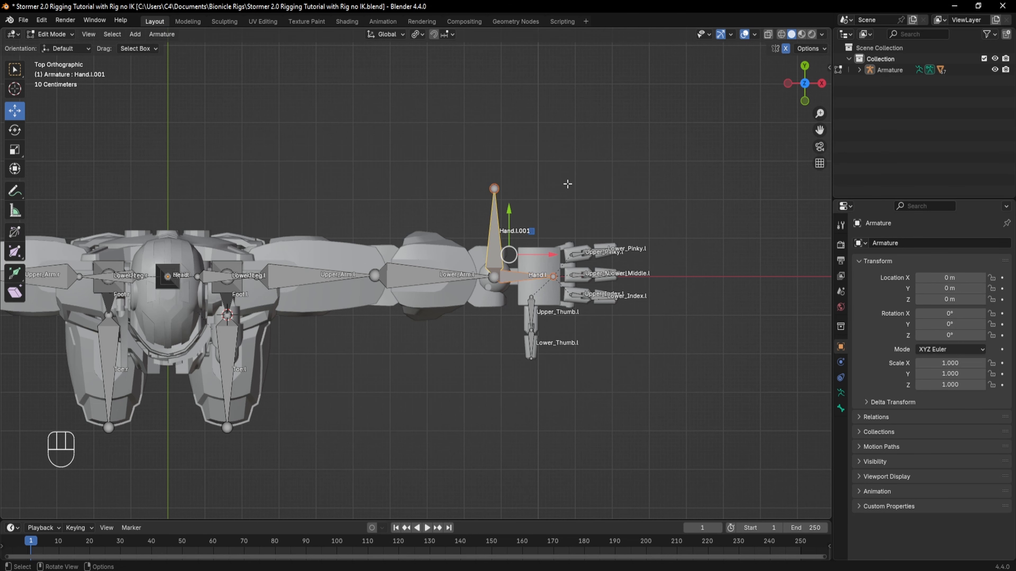
key("ctrl+p")
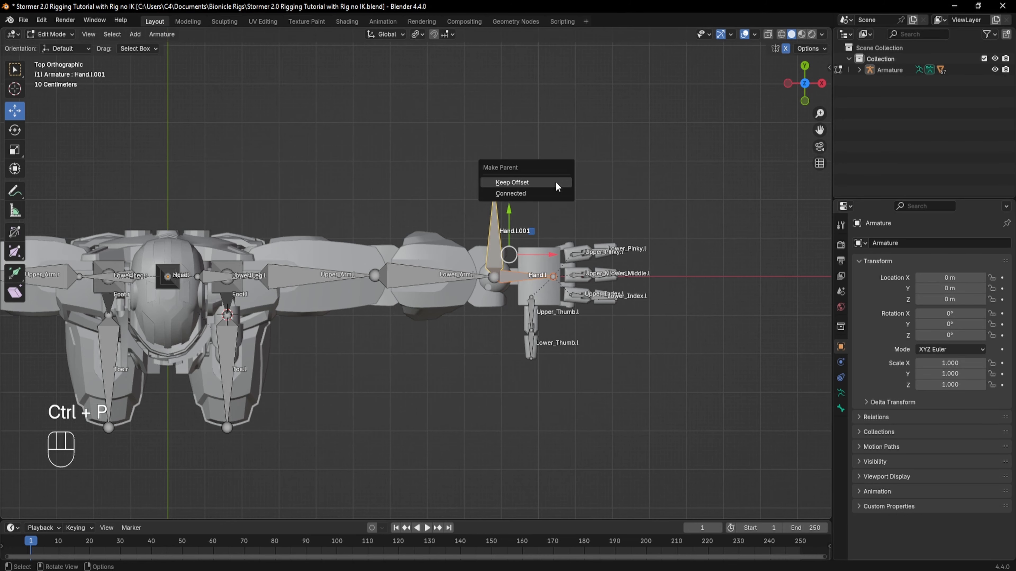
left_click(558, 187)
scroll(544, 224, "down", 2)
middle_click_drag(342, 351, 568, 345, "shift")
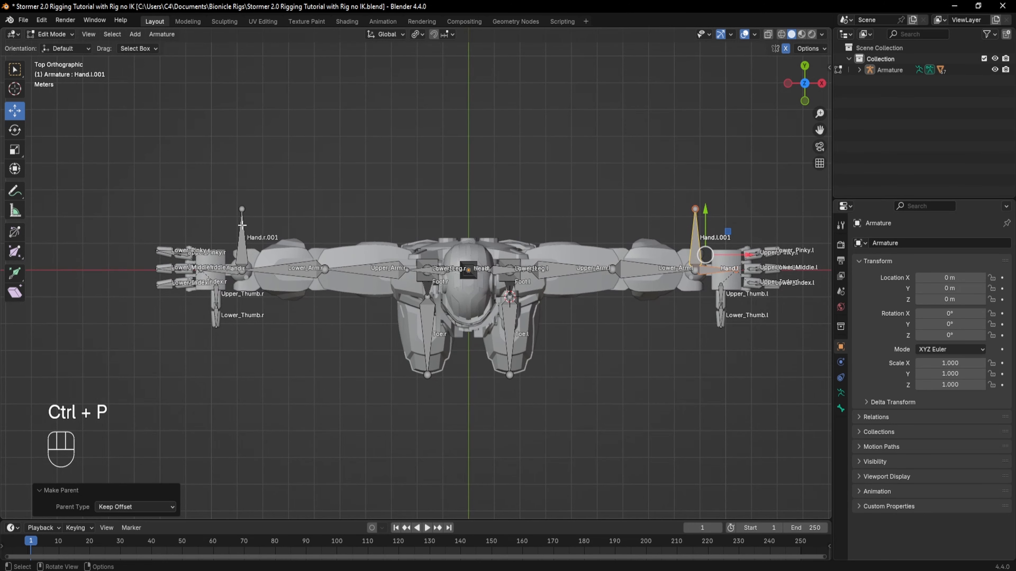
middle_click_drag(458, 300, 404, 293, "shift")
middle_click_drag(730, 308, 554, 306, "shift")
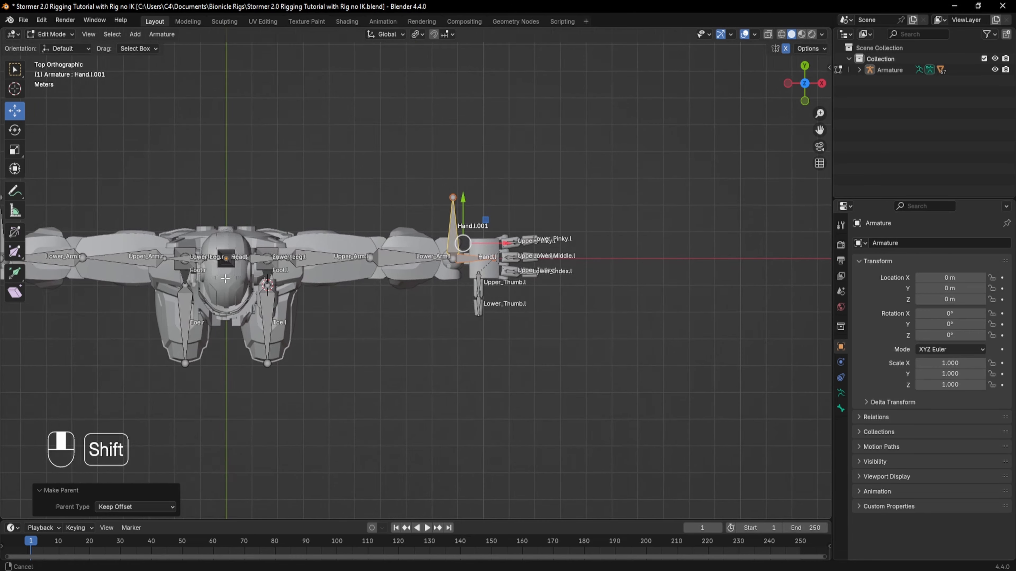
Rename the extruded left wrist bone as IK_Arm.Ctrl.l
scroll(554, 306, "up", 5)
middle_click_drag(454, 222, 463, 264, "shift")
left_click(440, 257)
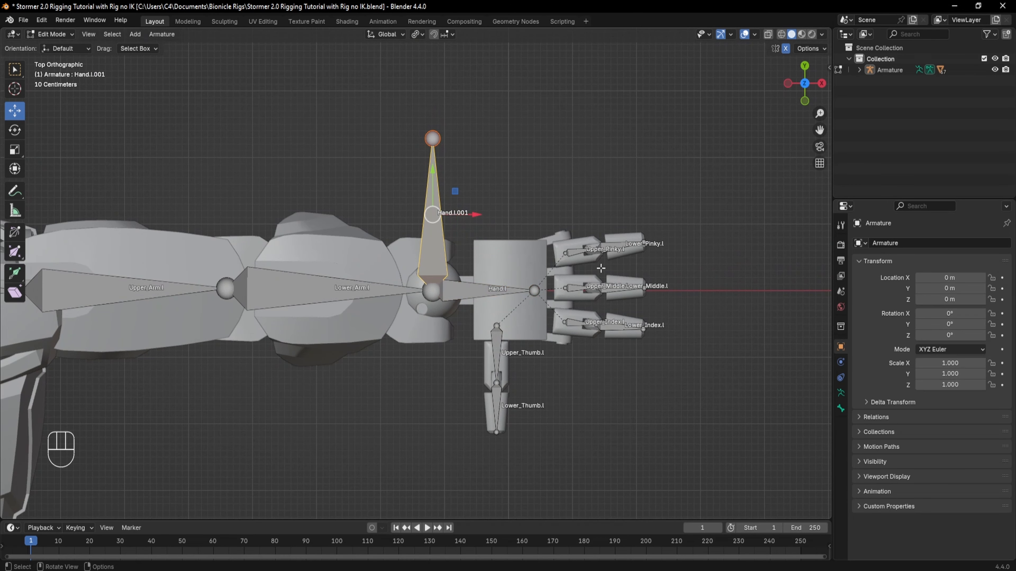
left_click(840, 408)
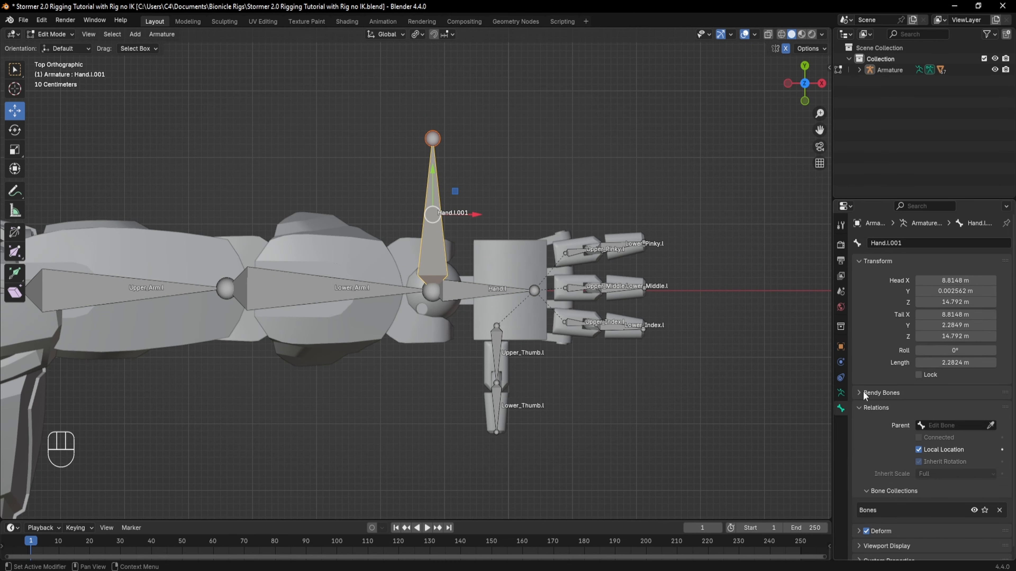
left_click(926, 245)
type("IK")
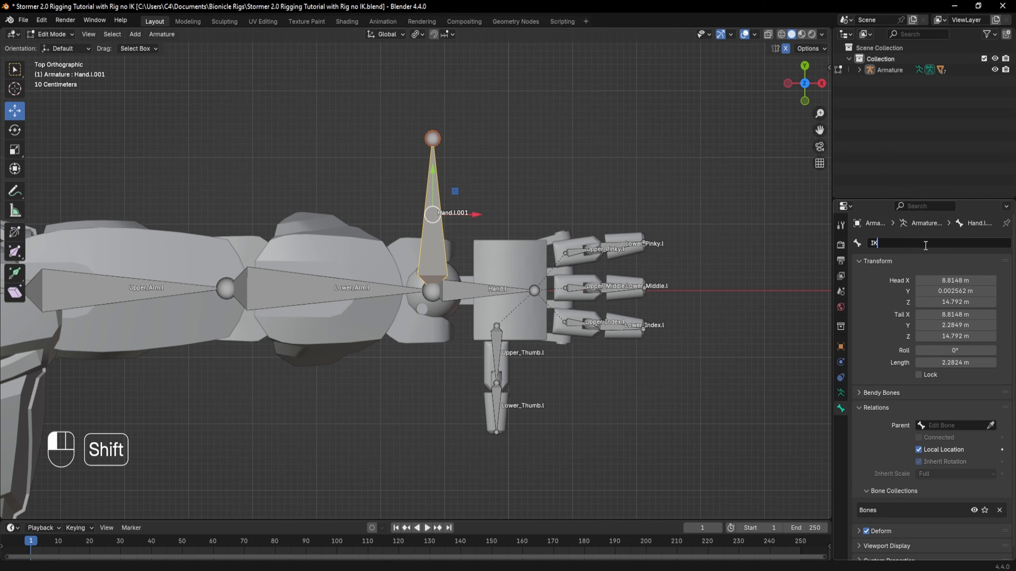
type("_Arm")
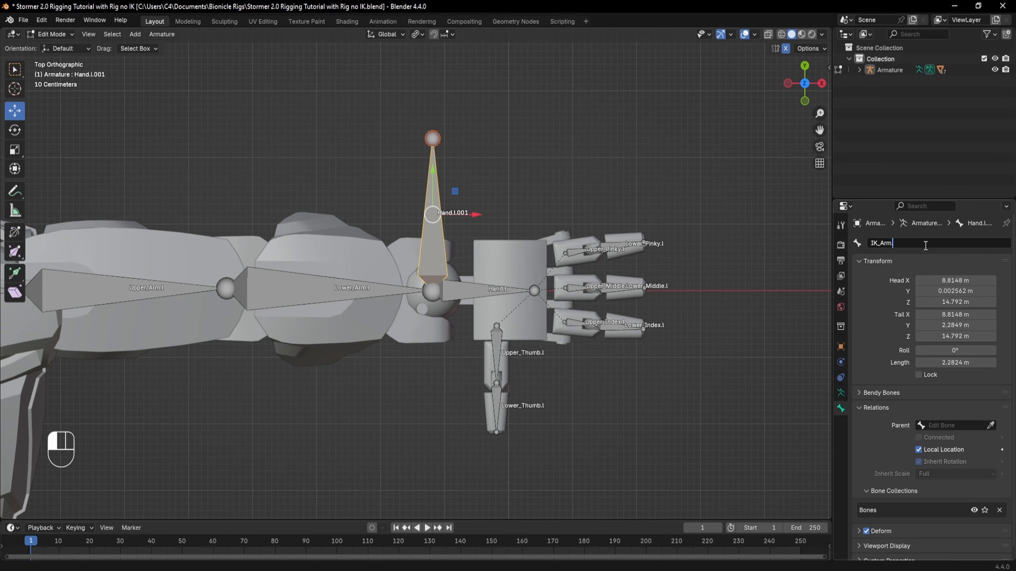
type(".Ctrl.l")
key("Return")
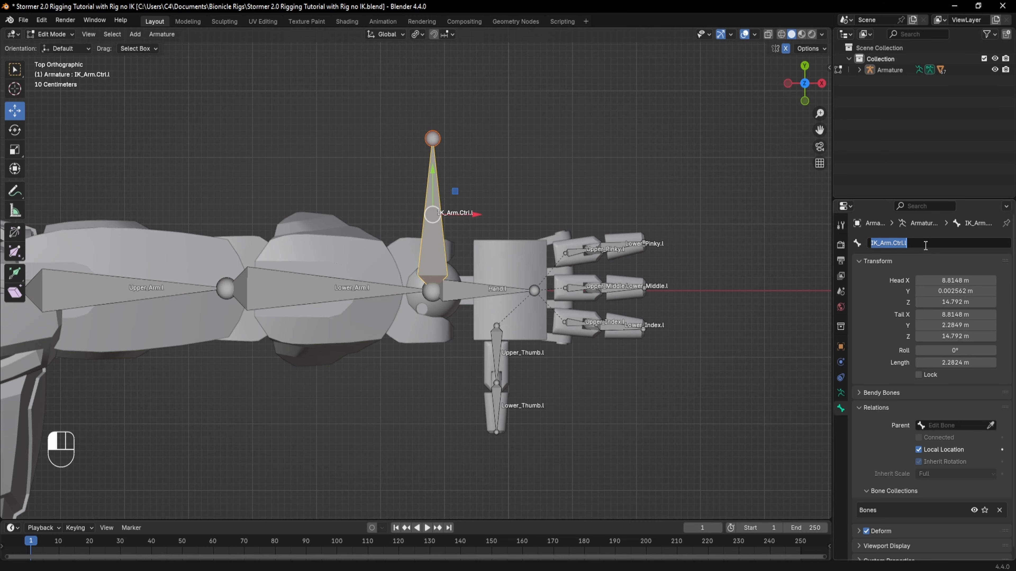
Rename the mirrored wrist bone Hand.r.001 on the right arm as IK_Arm.Ctrl.r
scroll(546, 195, "down", 6)
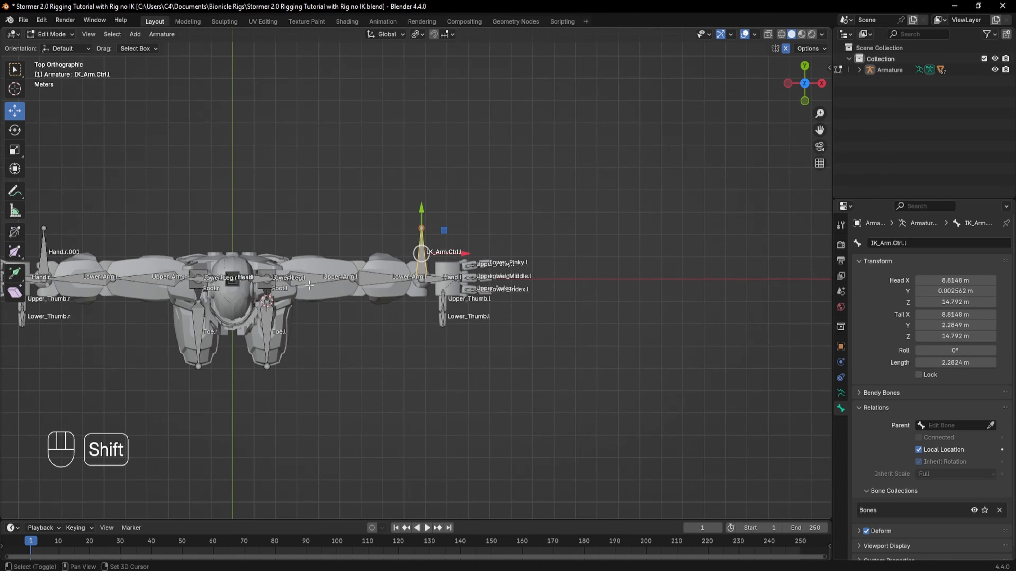
middle_click_drag(69, 230, 351, 234, "shift")
left_click(330, 268)
left_click(906, 243)
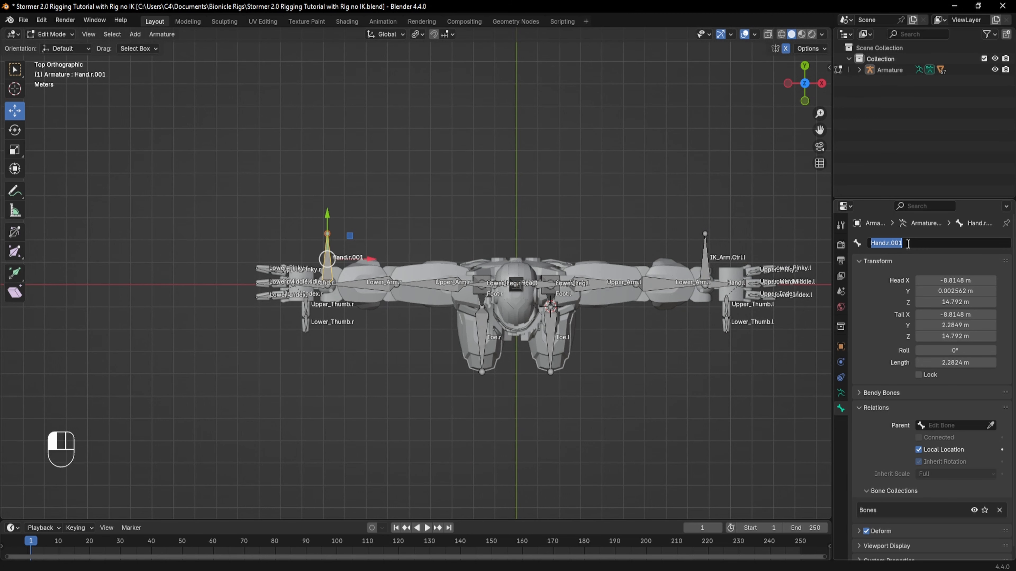
type("IK_Arm.Ctrl.l")
type("r")
key("Return")
middle_click_drag(629, 355, 545, 332, "shift")
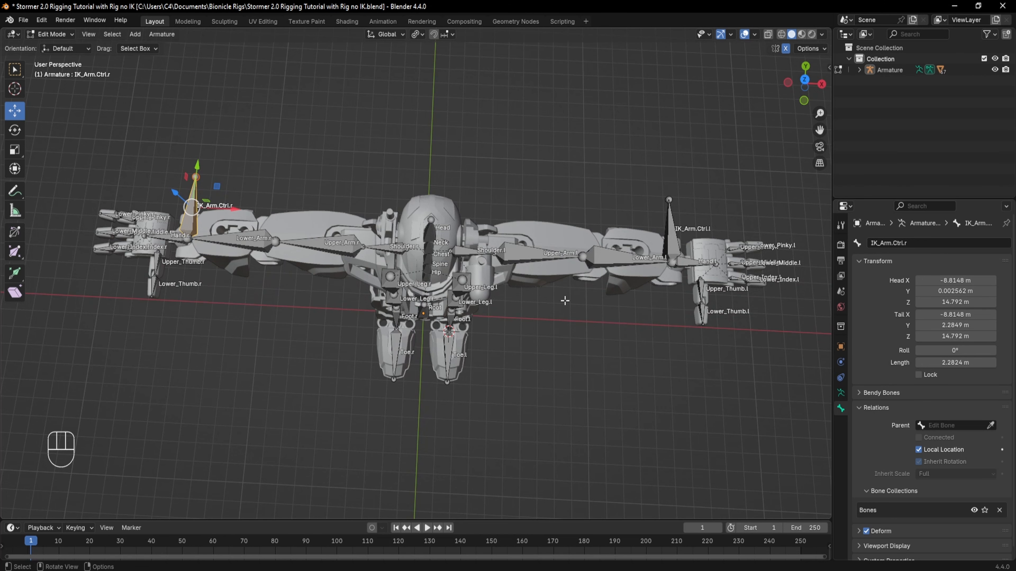
In top view, move the left elbow joint at the end of Upper_Arm.l about 0.0165 m along the Y axis
scroll(565, 301, "up", 3)
middle_click_drag(760, 212, 598, 272, "shift")
left_click(805, 84)
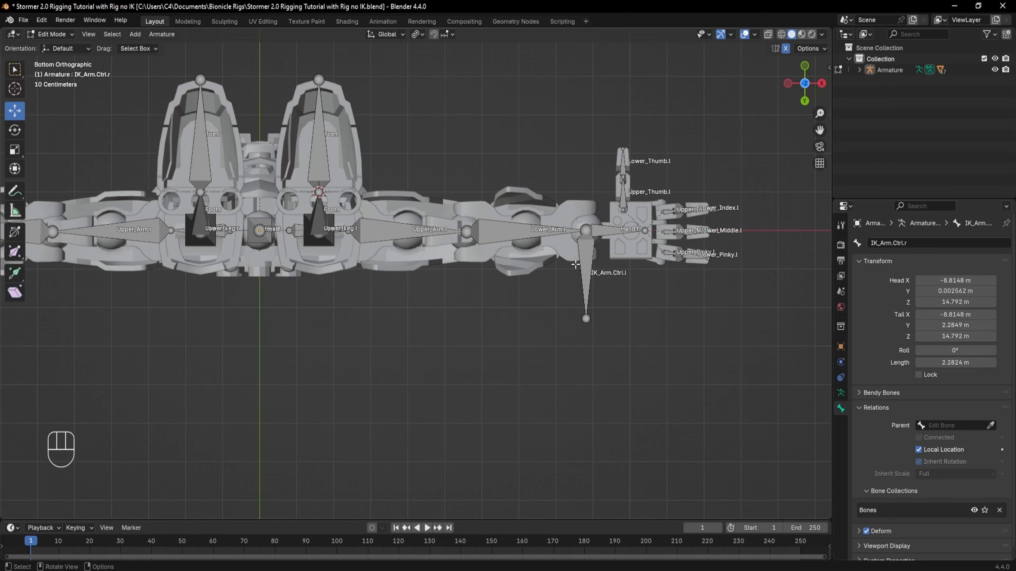
left_click(805, 83)
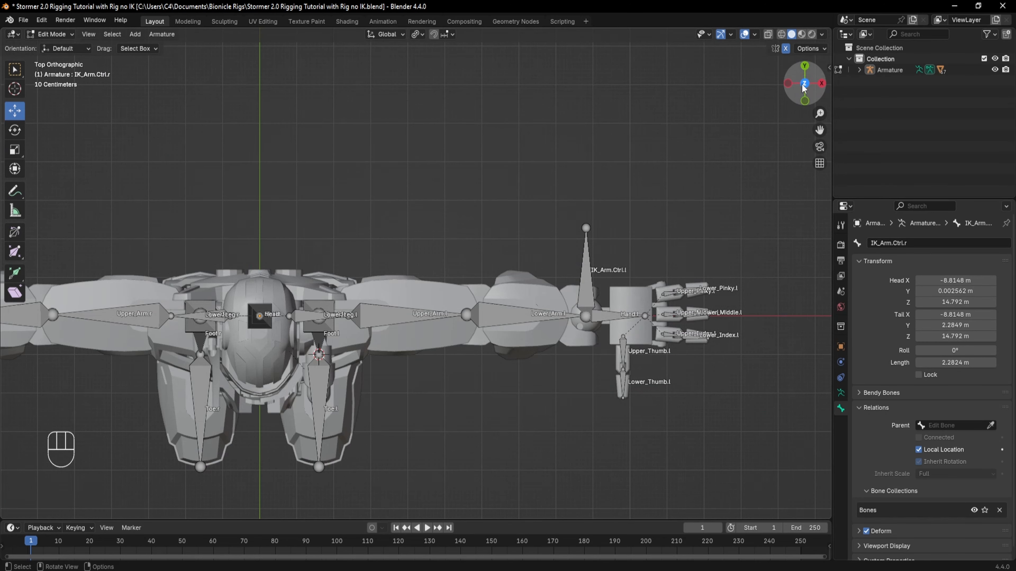
left_click(464, 315)
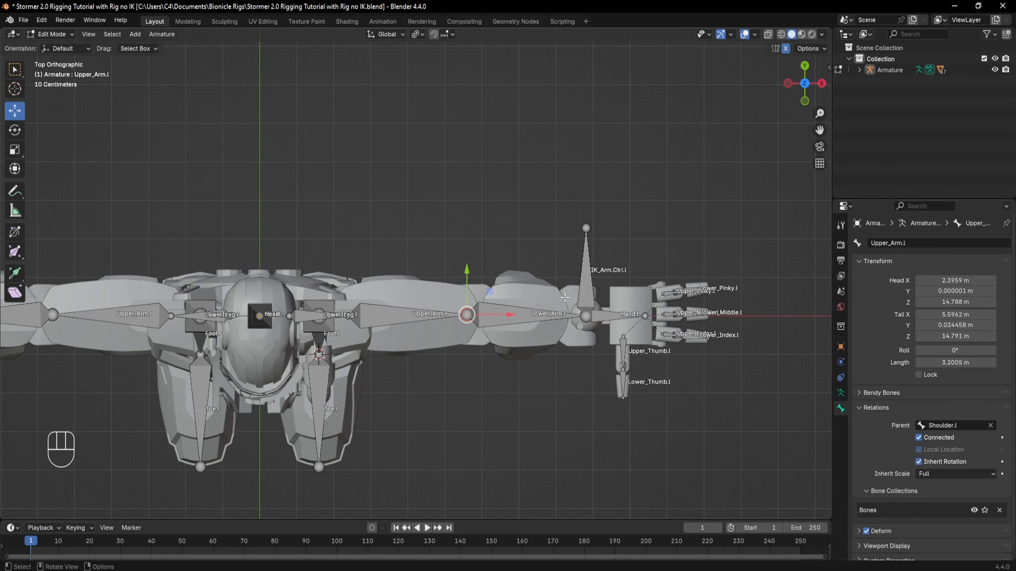
scroll(564, 297, "up", 2)
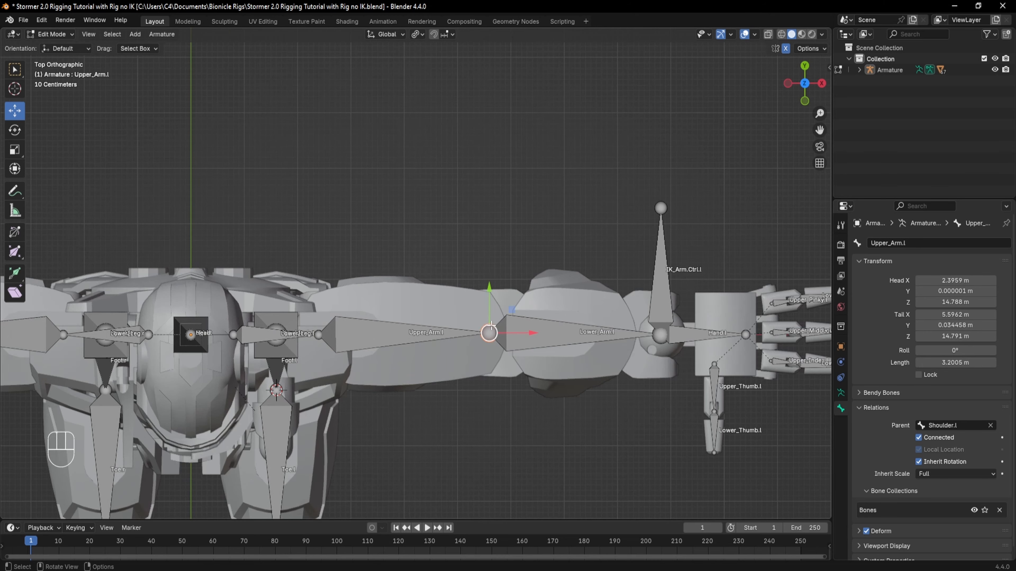
middle_click_drag(500, 352, 471, 283, "shift")
scroll(470, 284, "up", 1)
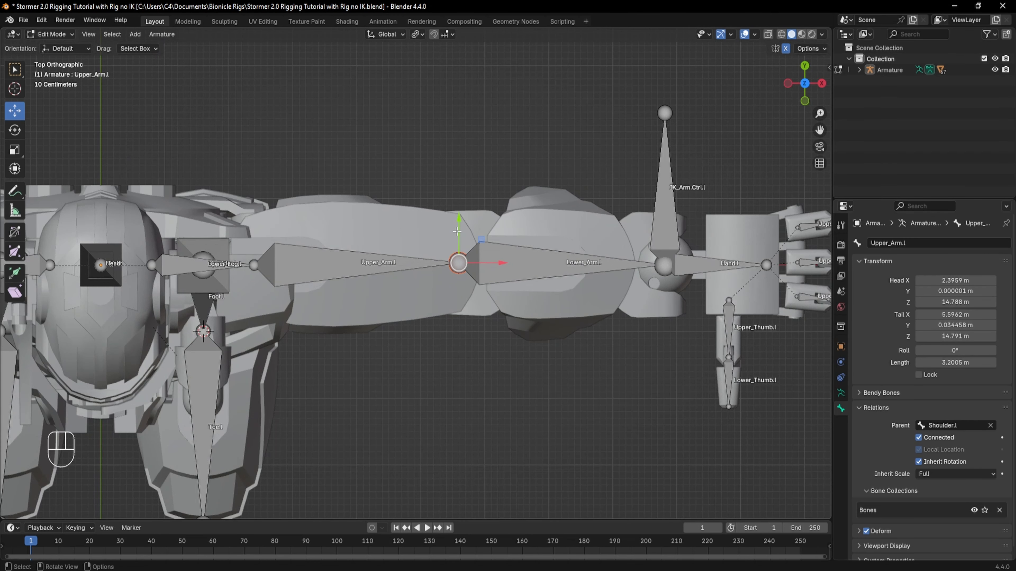
left_click_drag(459, 232, 460, 230)
middle_click_drag(473, 326, 468, 340, "shift")
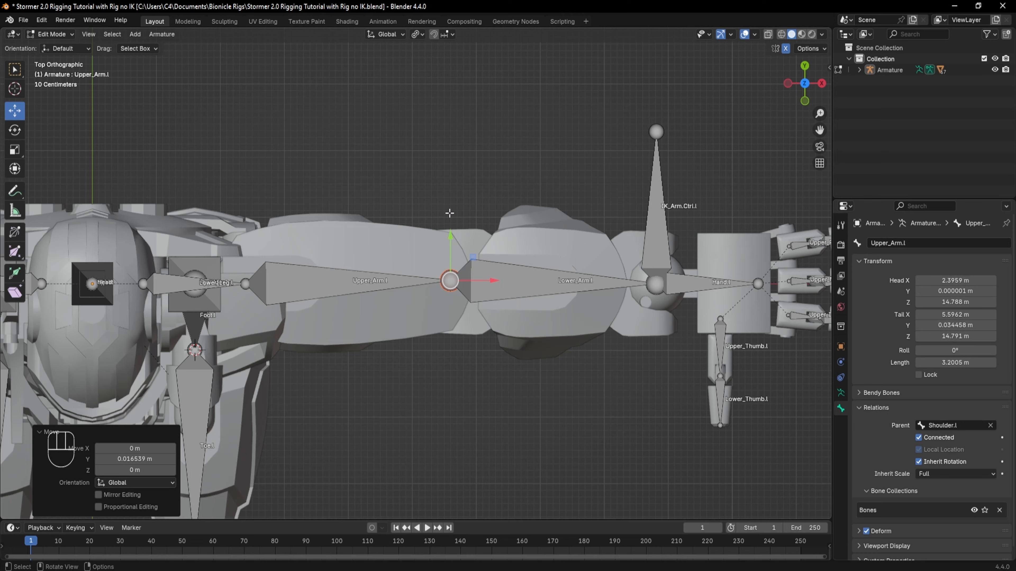
key("ctrl+z")
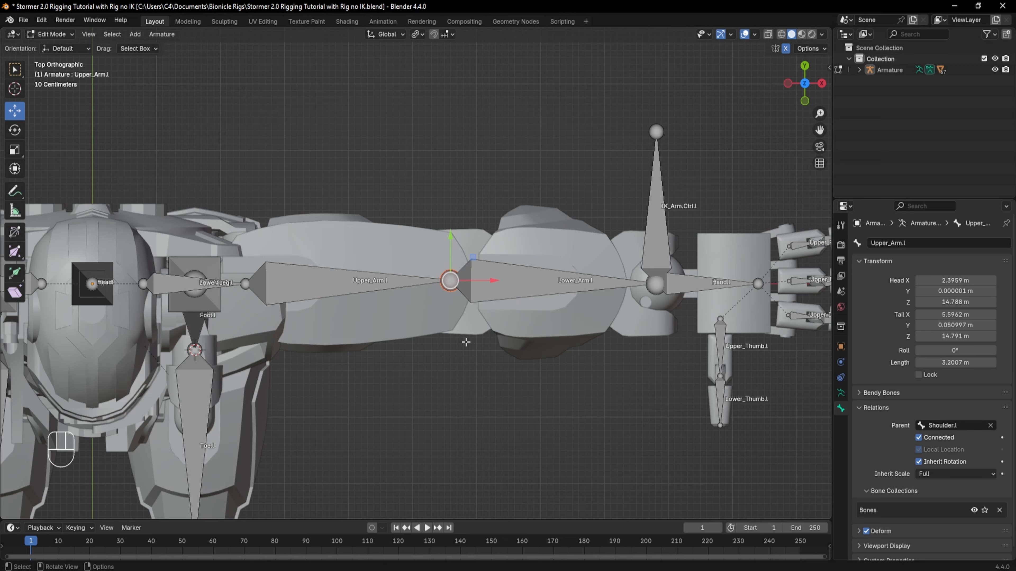
Extrude a bone about 1.84 m long from the left elbow joint along the Y axis
key("e")
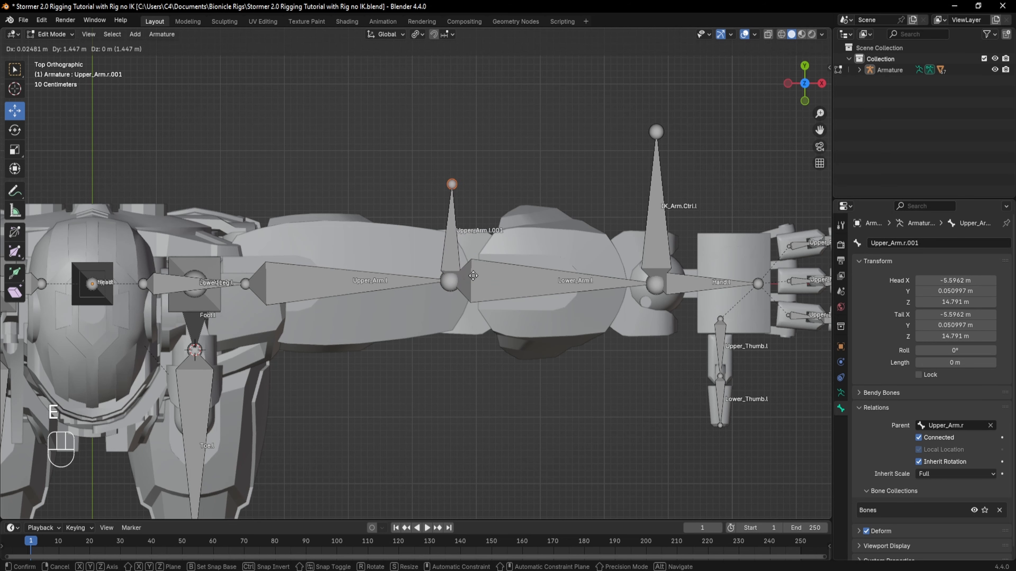
key("y")
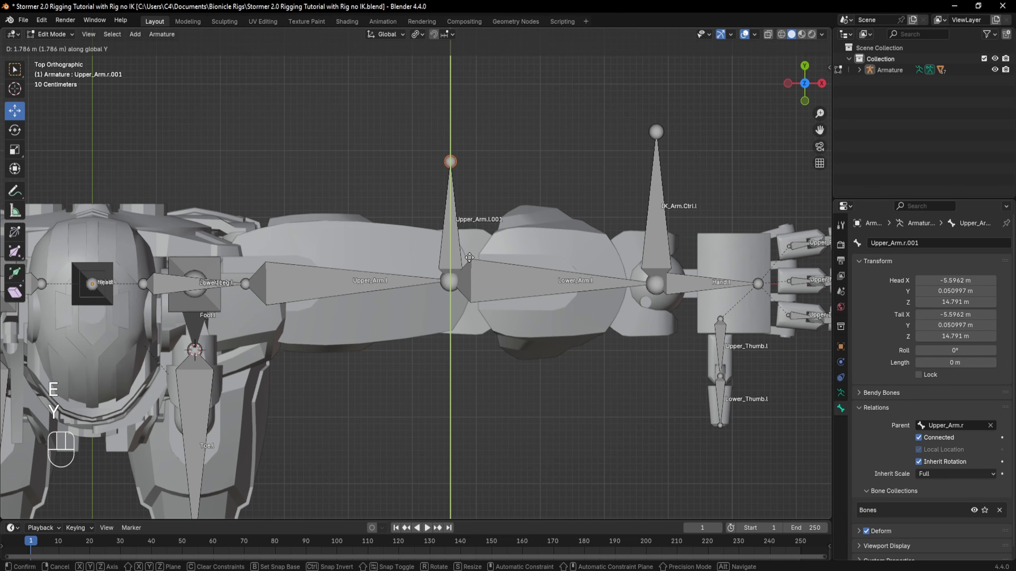
left_click(467, 255)
Clear the parent of the bone extruded from the left elbow
left_click(457, 251)
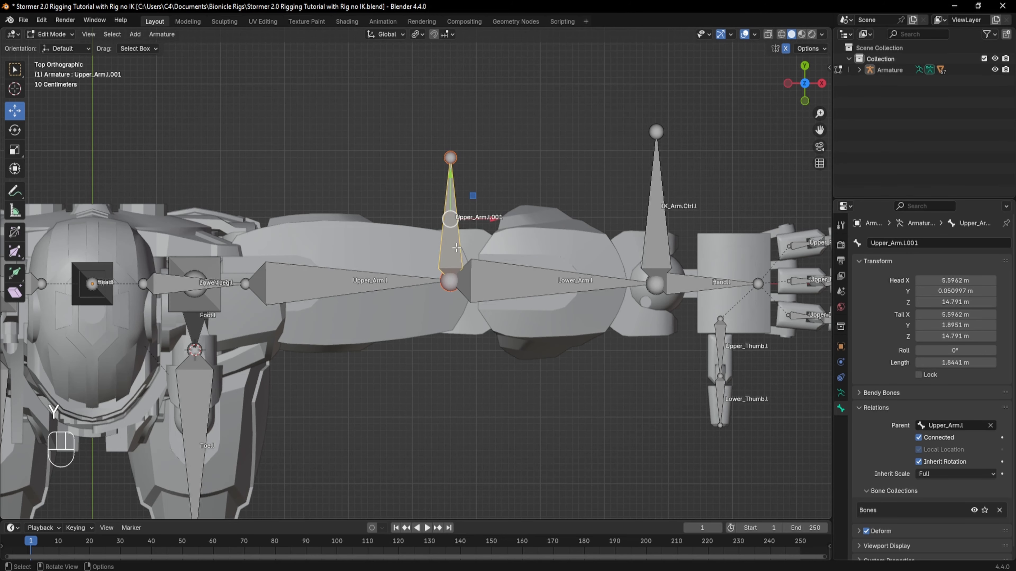
key("alt+p")
left_click(457, 250)
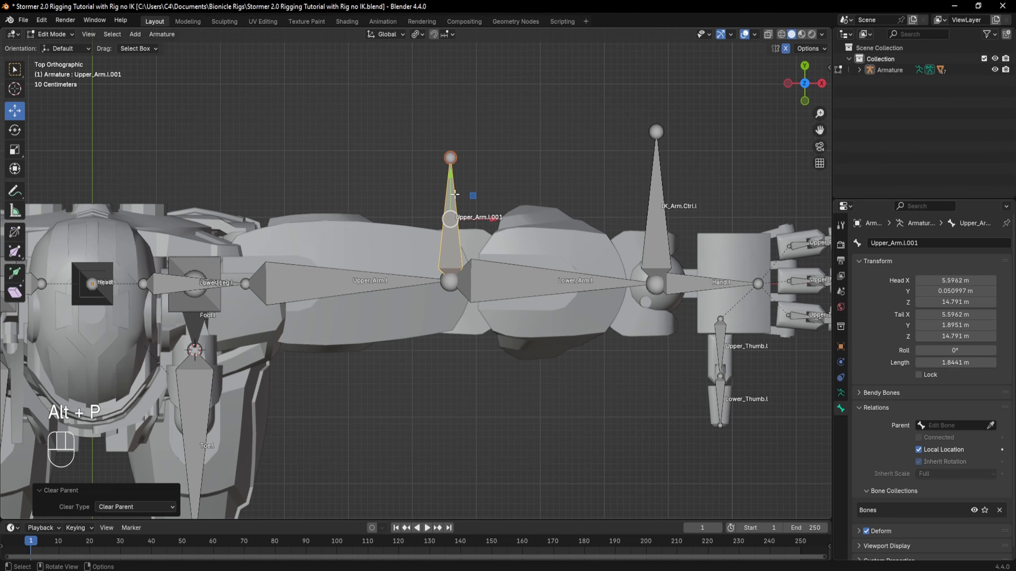
Move the detached elbow bone along the Y axis behind the arm, to a head Y of about 4.4 m
left_click_drag(451, 177, 450, 85)
scroll(463, 133, "down", 4)
middle_click_drag(462, 134, 479, 200, "shift")
left_click_drag(447, 219, 447, 130)
middle_click_drag(447, 131, 478, 193)
scroll(445, 228, "down", 3)
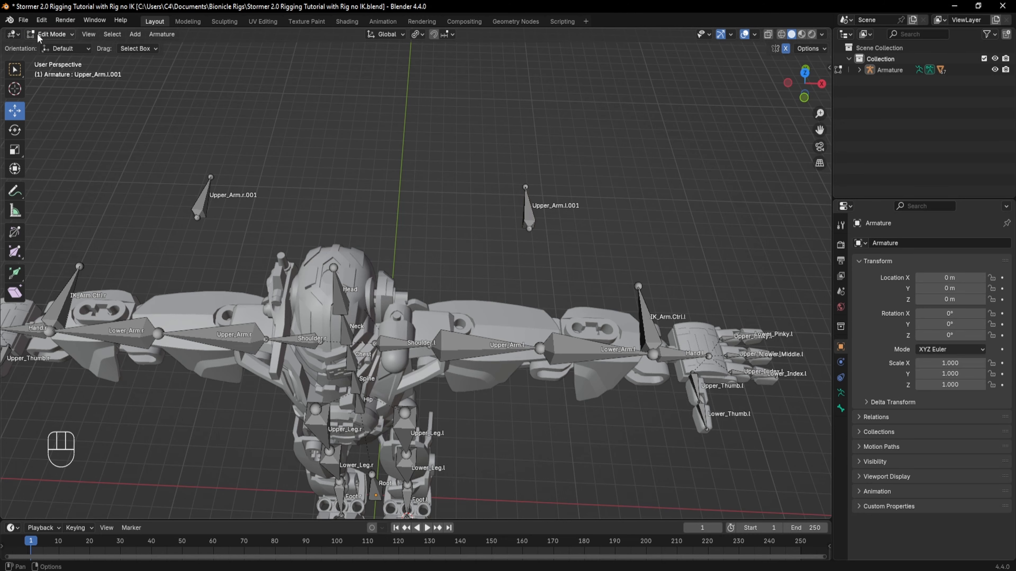
Rename the detached left elbow bone as IK_Elbow_Ctrl.l
left_click(527, 208)
middle_click_drag(616, 252, 582, 250, "shift")
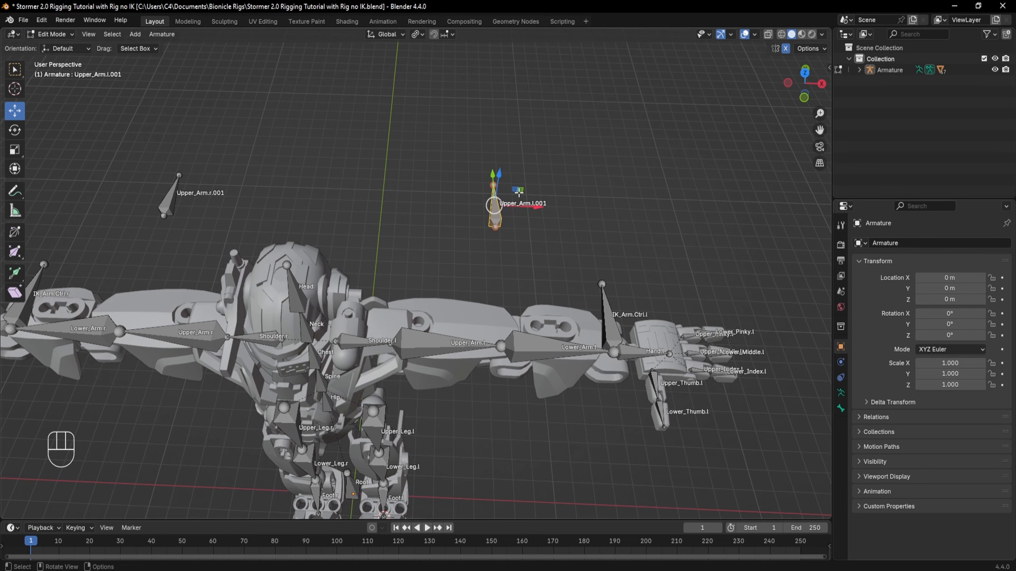
left_click(842, 409)
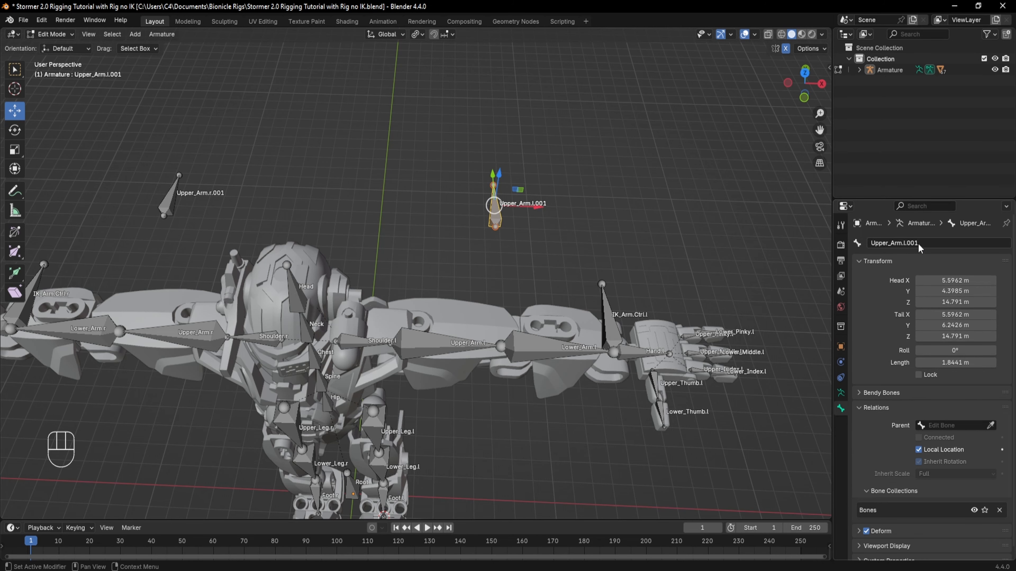
left_click(899, 243)
type("IK")
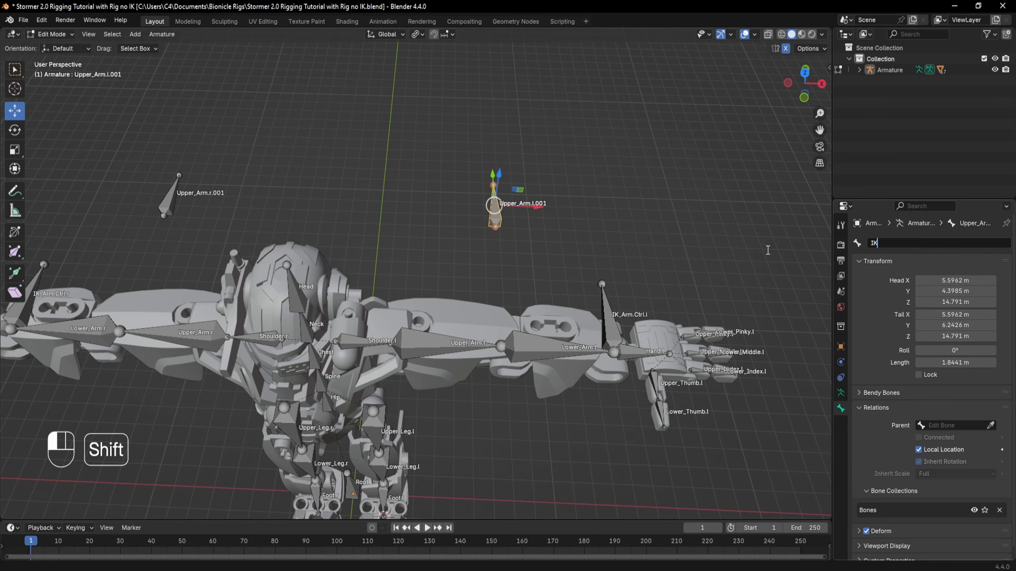
type("_Elbow")
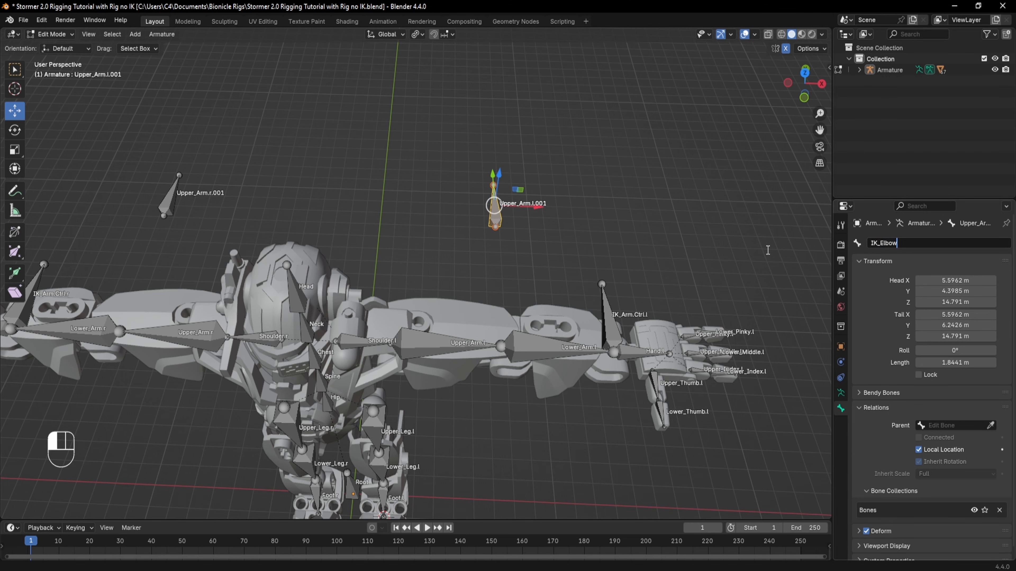
type("_Ctrl.l")
key("Return")
Copy the left elbow control's name to the mirrored bone Upper_Arm.r.001 and change it to IK_Elbow_Ctrl.r
left_click(877, 244)
key("ctrl+c")
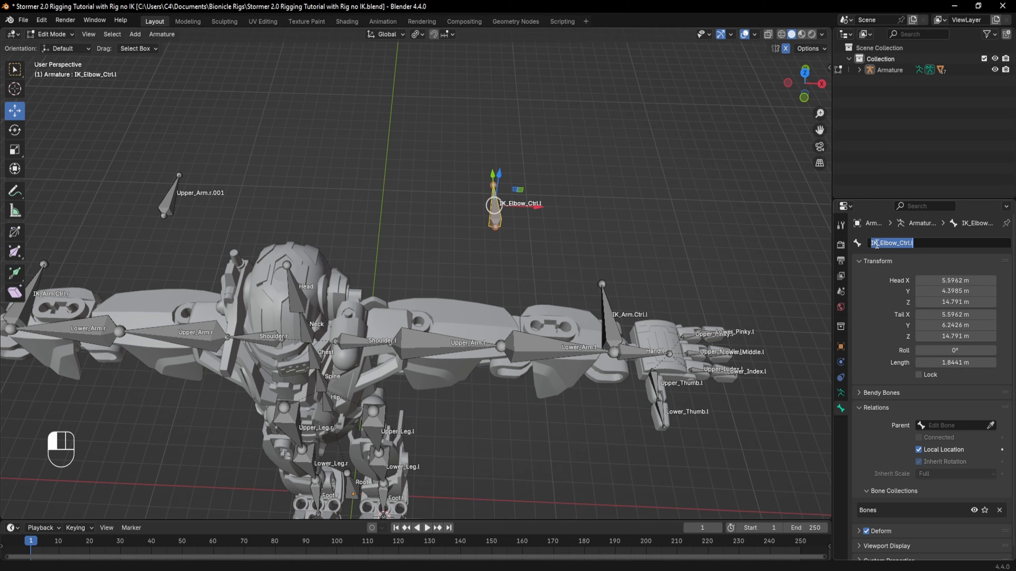
left_click(170, 198)
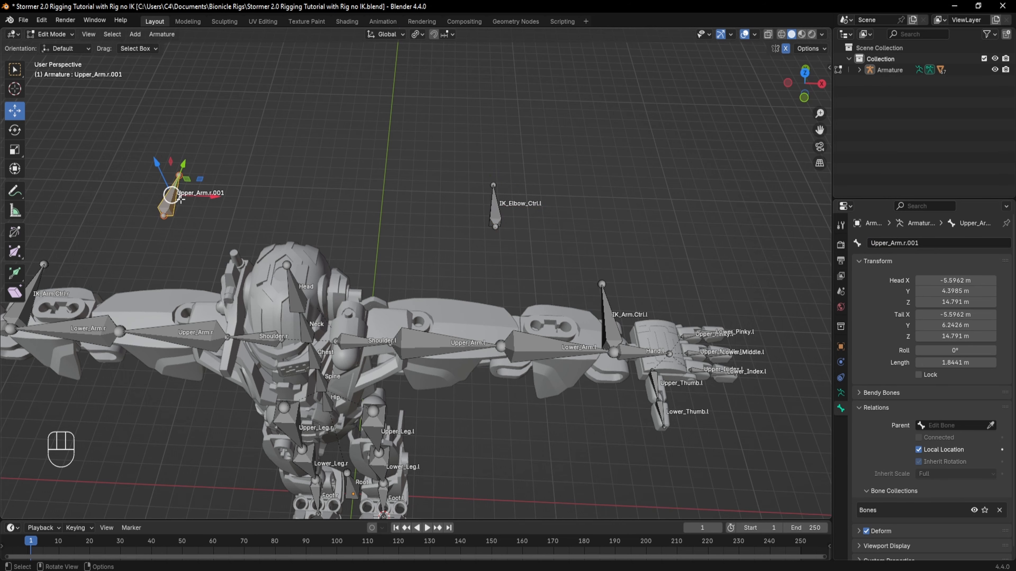
left_click(927, 244)
key("ctrl+v")
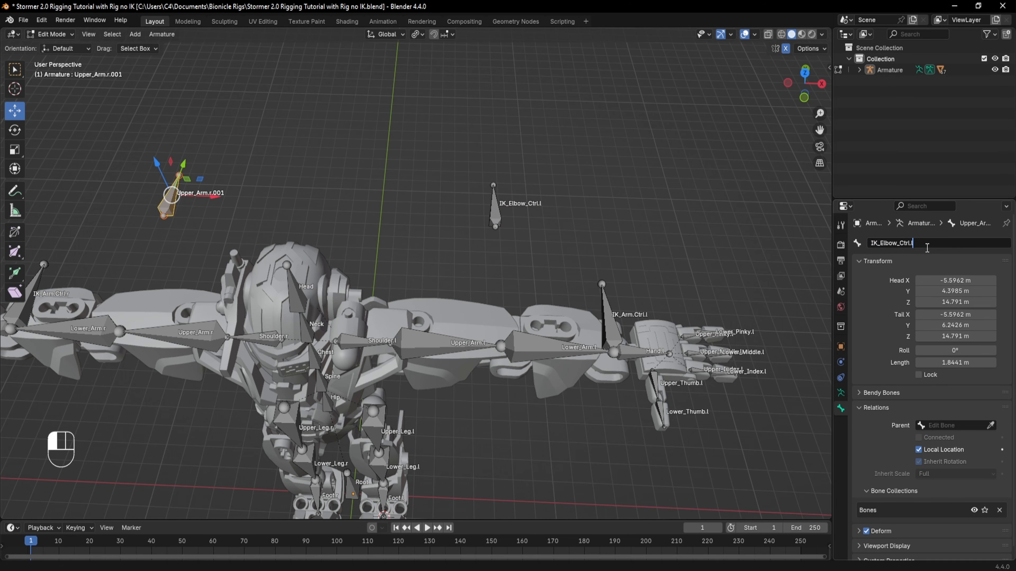
key("Return")
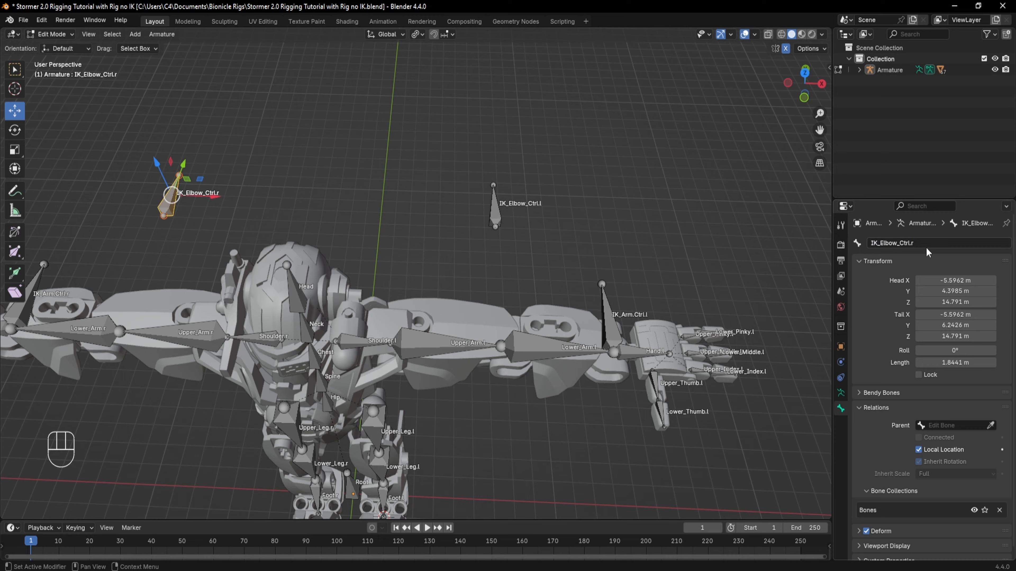
Deselect the right elbow control and switch the armature to Pose Mode
left_click(590, 233)
middle_click_drag(589, 234, 605, 263)
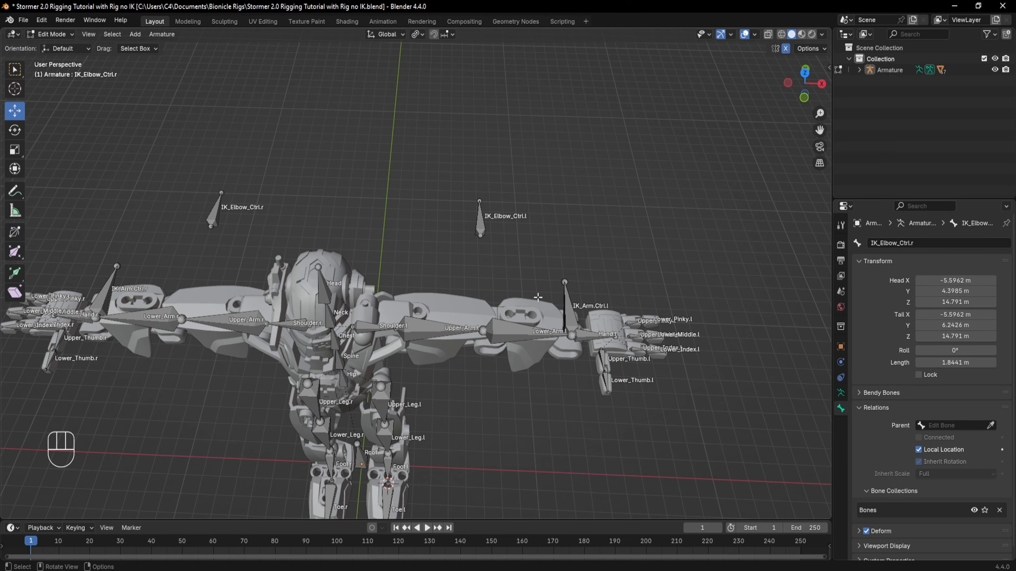
left_click(52, 34)
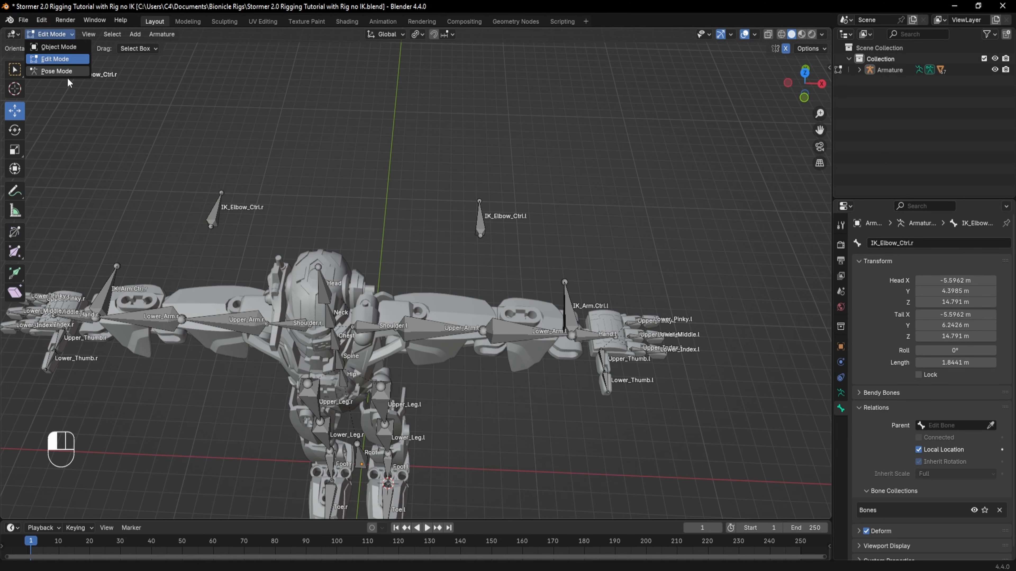
left_click(64, 72)
middle_click_drag(560, 330, 497, 300, "shift")
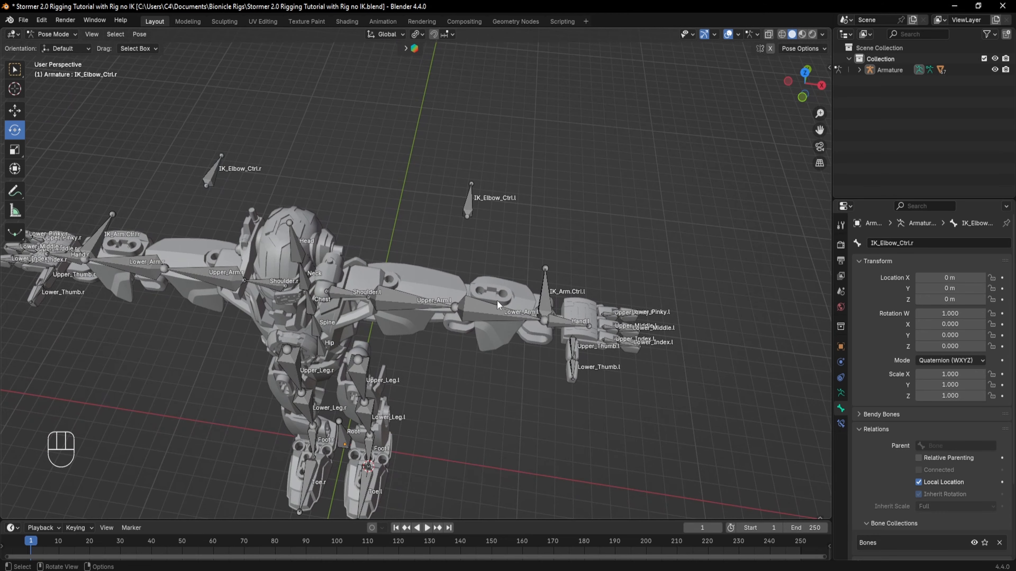
Add an Inverse Kinematics bone constraint to Lower_Arm.l
left_click(487, 314)
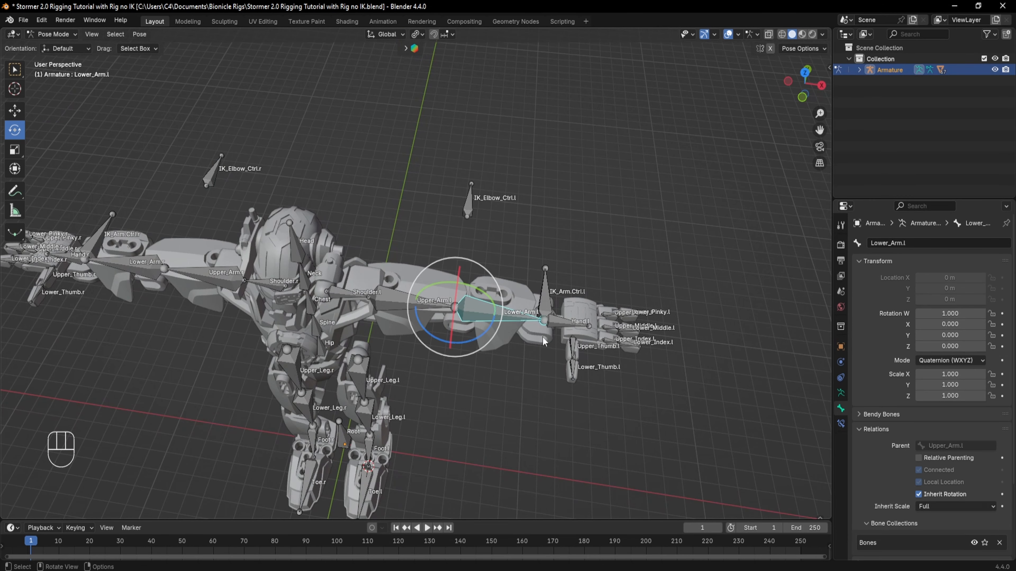
key("alt+a")
left_click(498, 312)
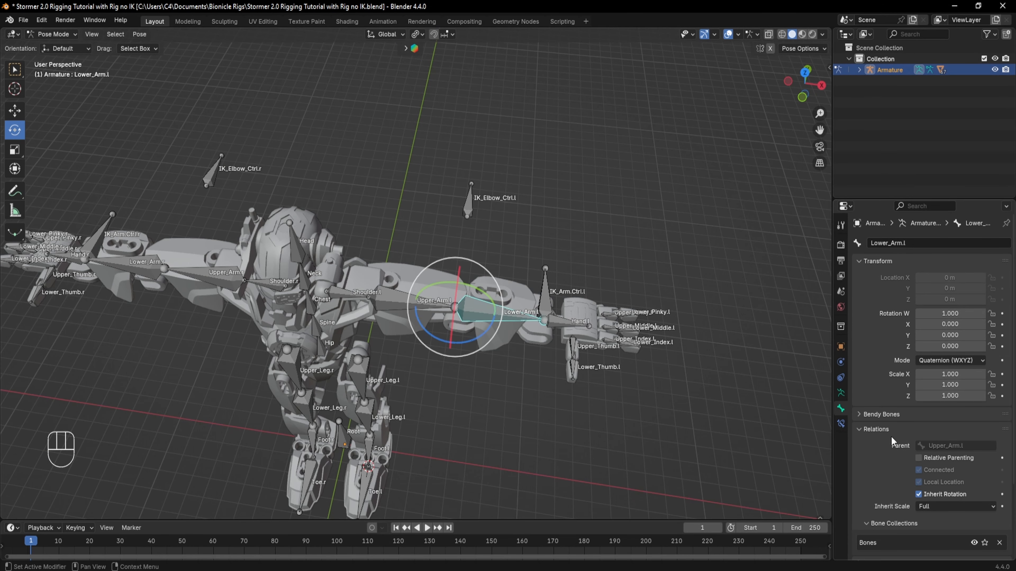
left_click(841, 425)
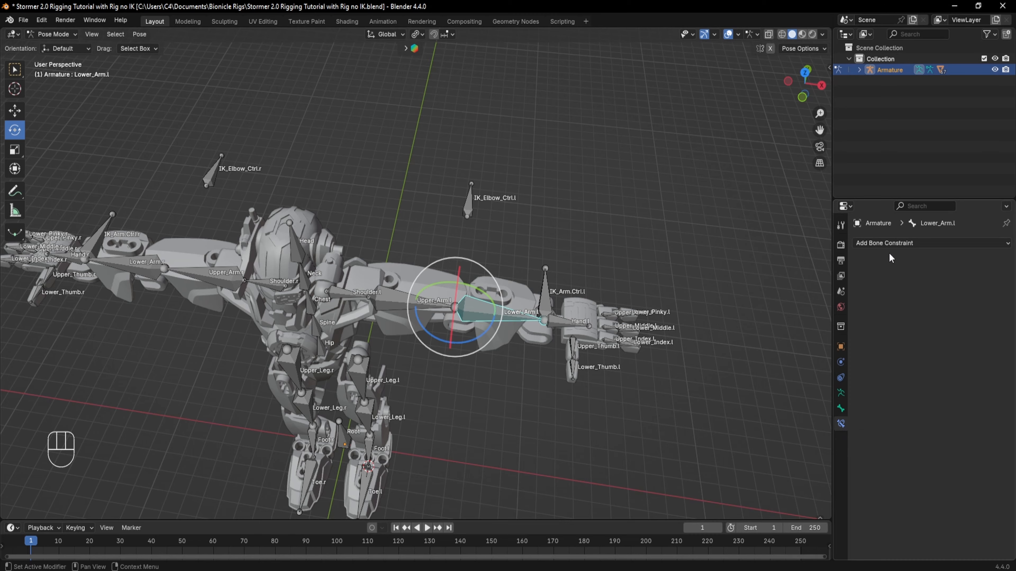
left_click(887, 245)
left_click(895, 297)
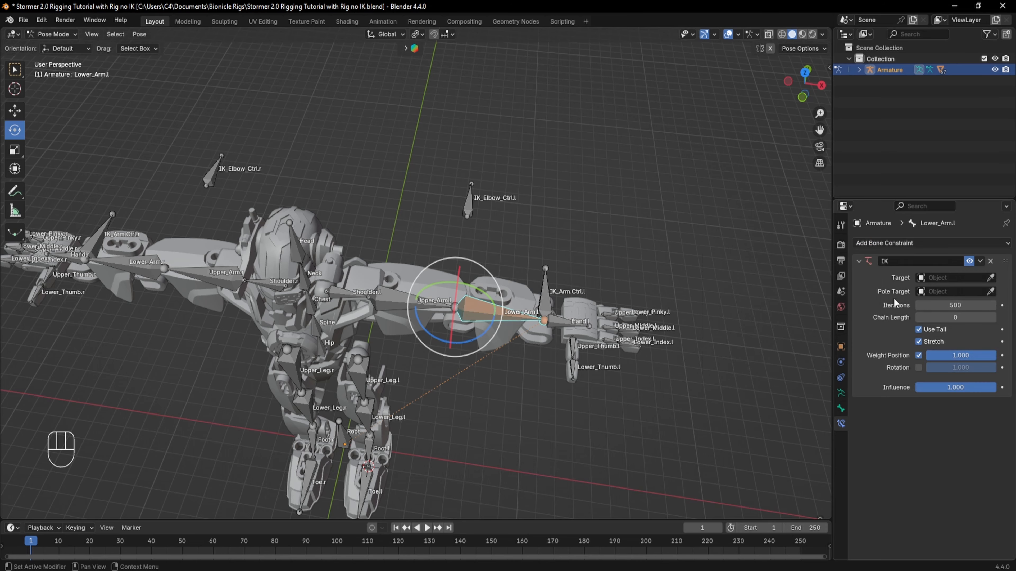
Set the IK constraint's target to Armature and its target bone to IK_Arm.Ctrl.l
left_click(950, 277)
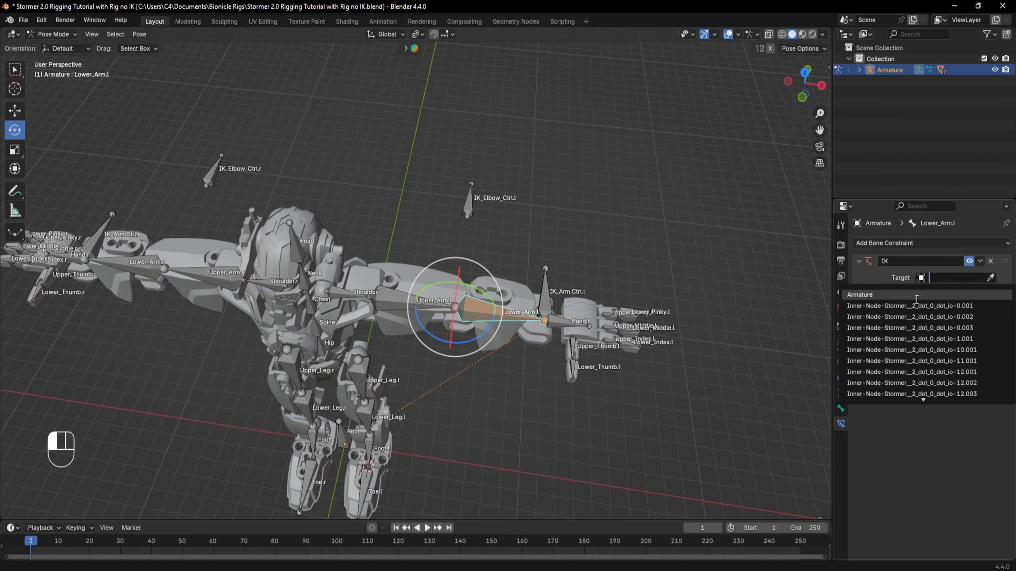
left_click(990, 296)
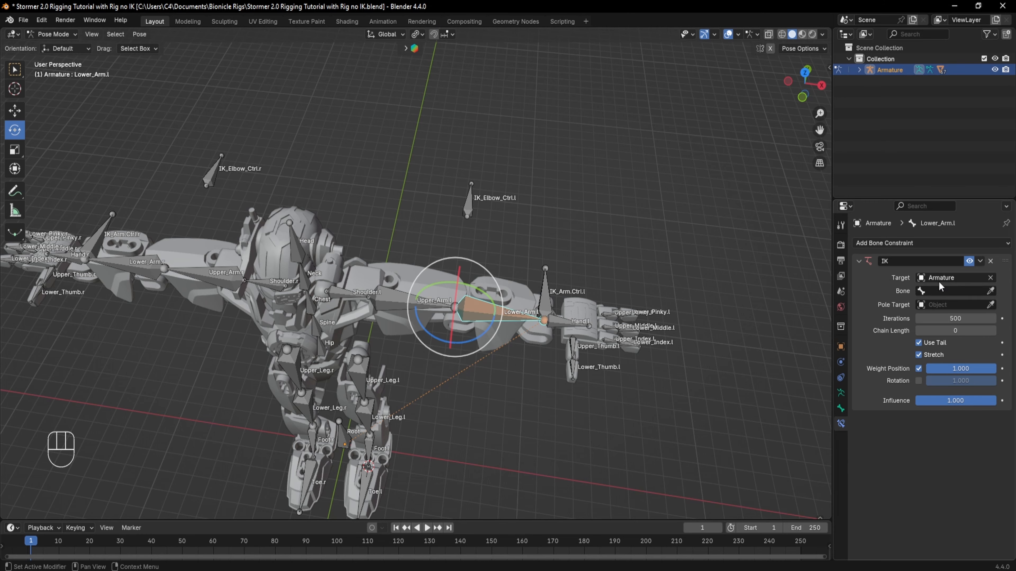
left_click(990, 291)
left_click(552, 287)
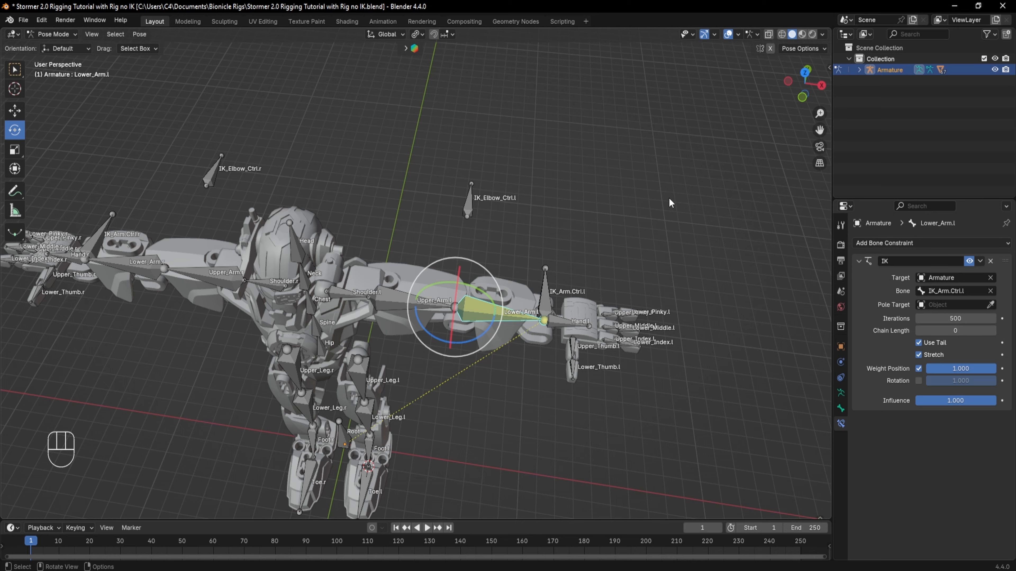
Set the IK constraint's pole target to Armature with IK_Elbow_Ctrl.l as the pole bone
left_click(943, 304)
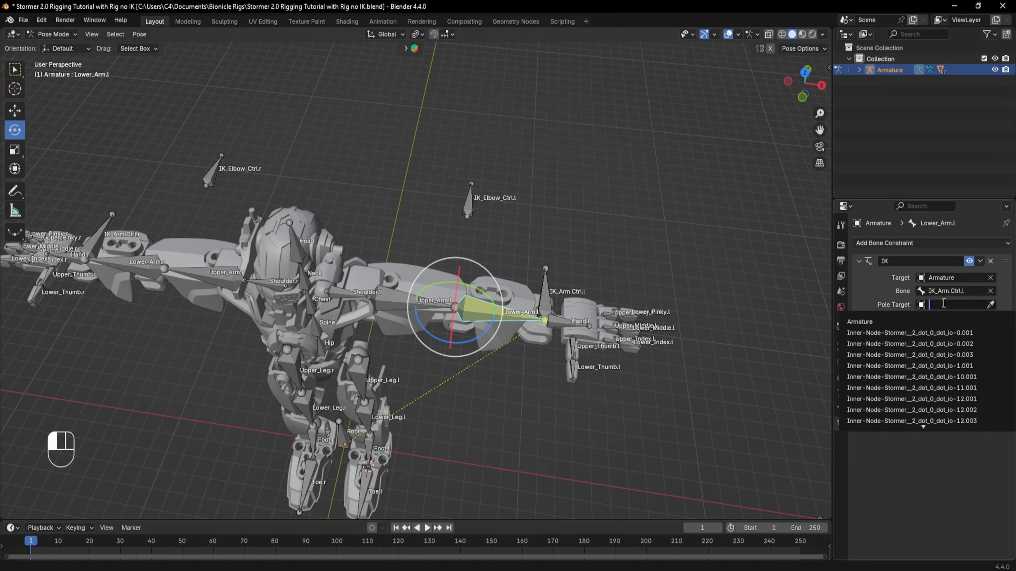
left_click(897, 322)
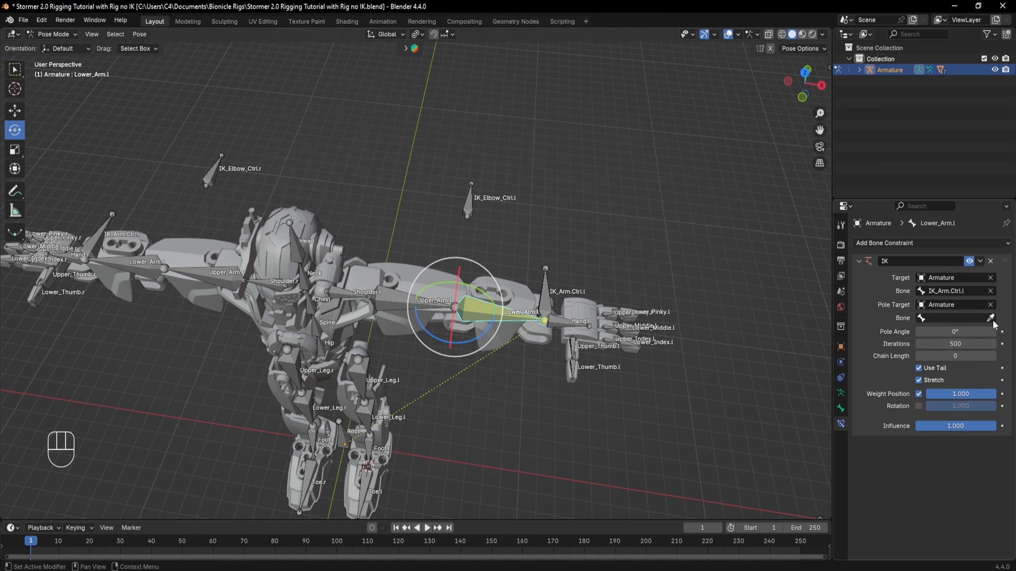
left_click(991, 319)
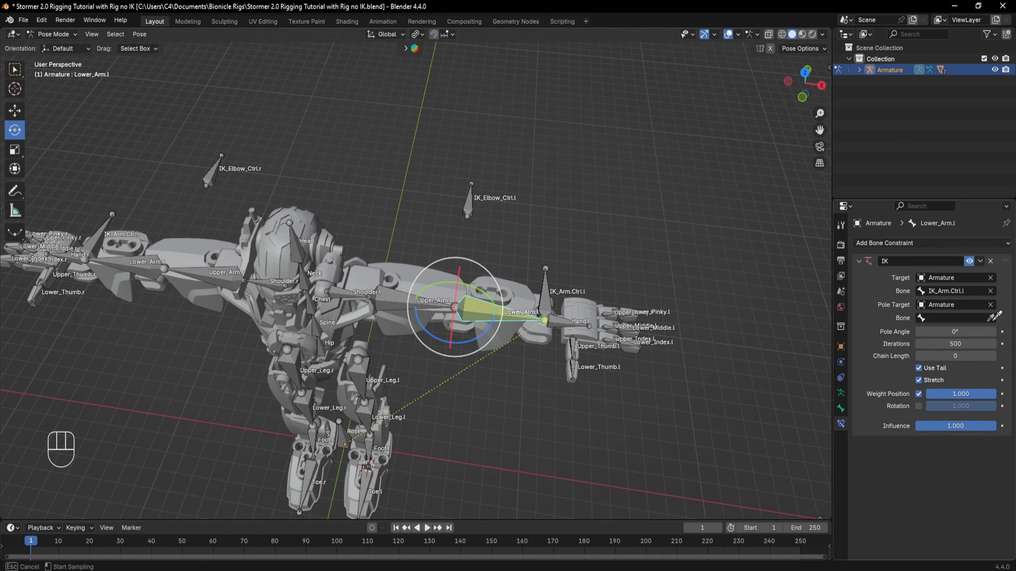
left_click(471, 188)
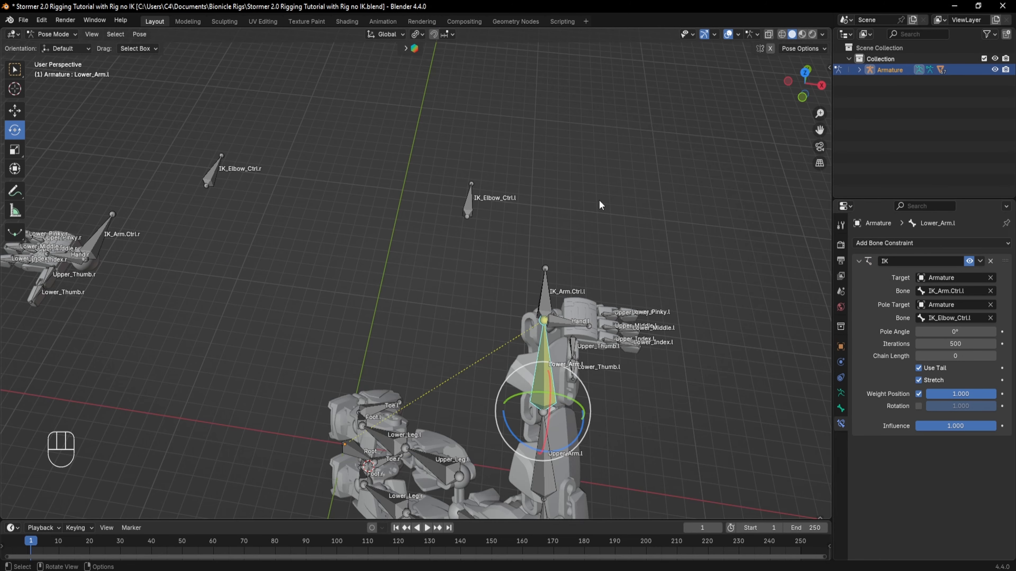
middle_click_drag(601, 470, 489, 252, "shift")
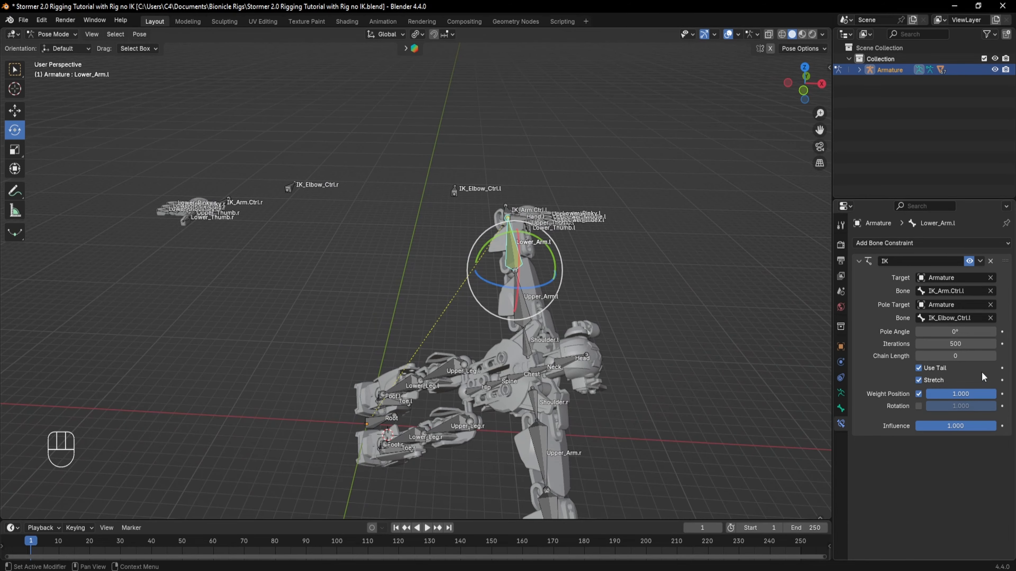
Set the left arm IK constraint's chain length to 2 and its pole angle to 180°, and deselect Lower_Arm.l
left_click(993, 356)
left_click(993, 356)
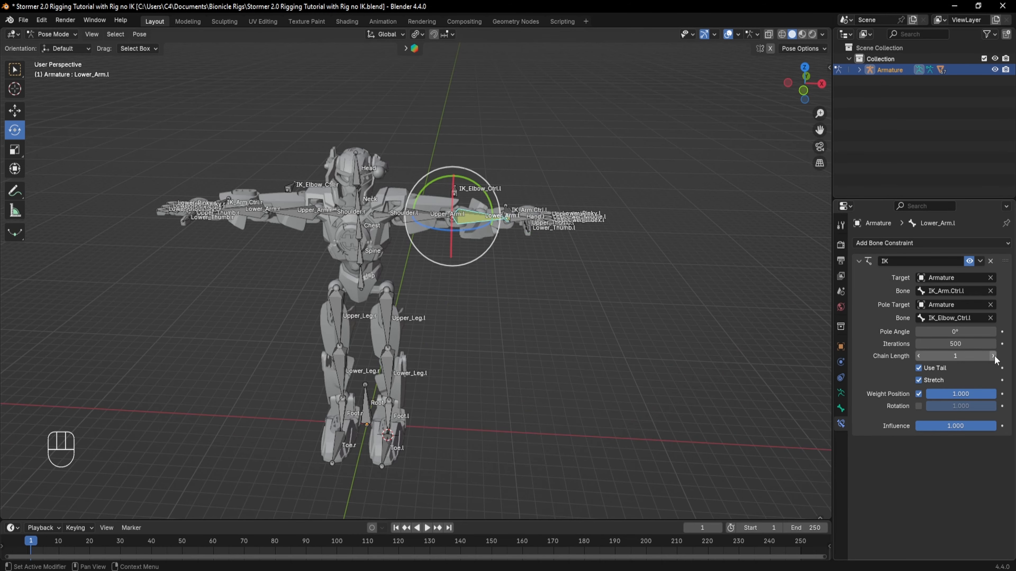
scroll(632, 212, "up", 2)
middle_click_drag(591, 206, 550, 224, "shift")
middle_click_drag(515, 300, 469, 238)
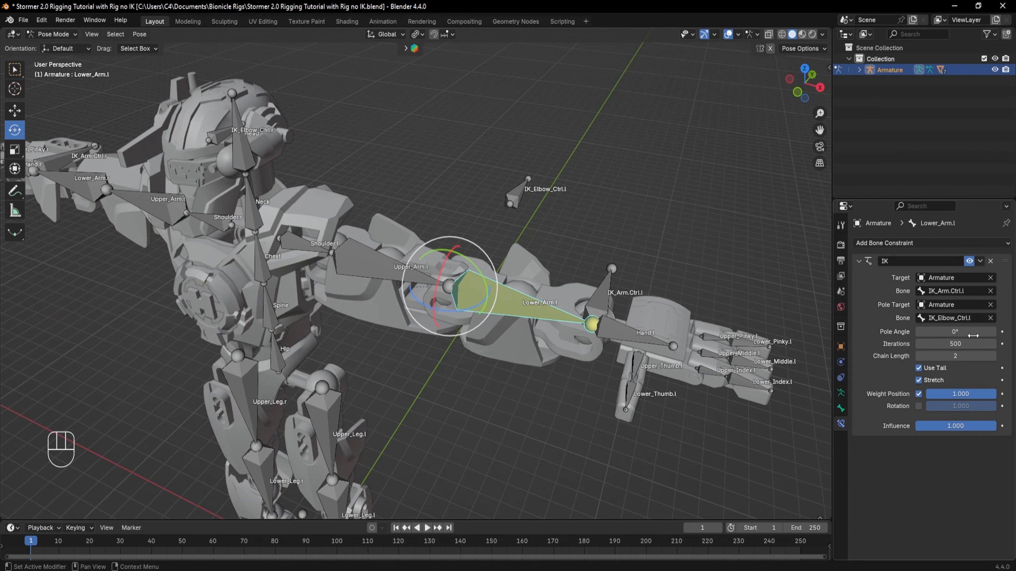
left_click_drag(947, 332, 1011, 331)
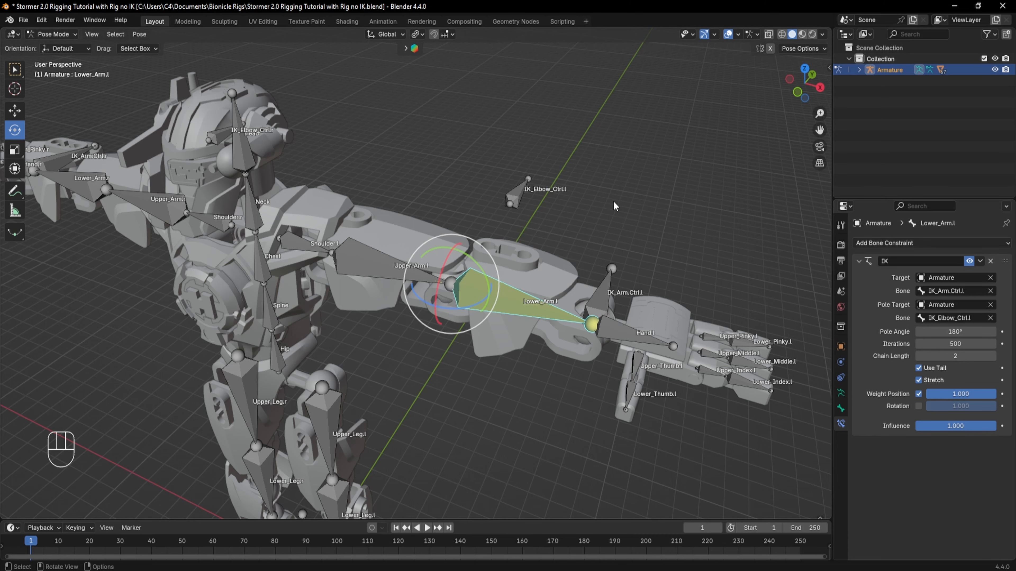
left_click(582, 240)
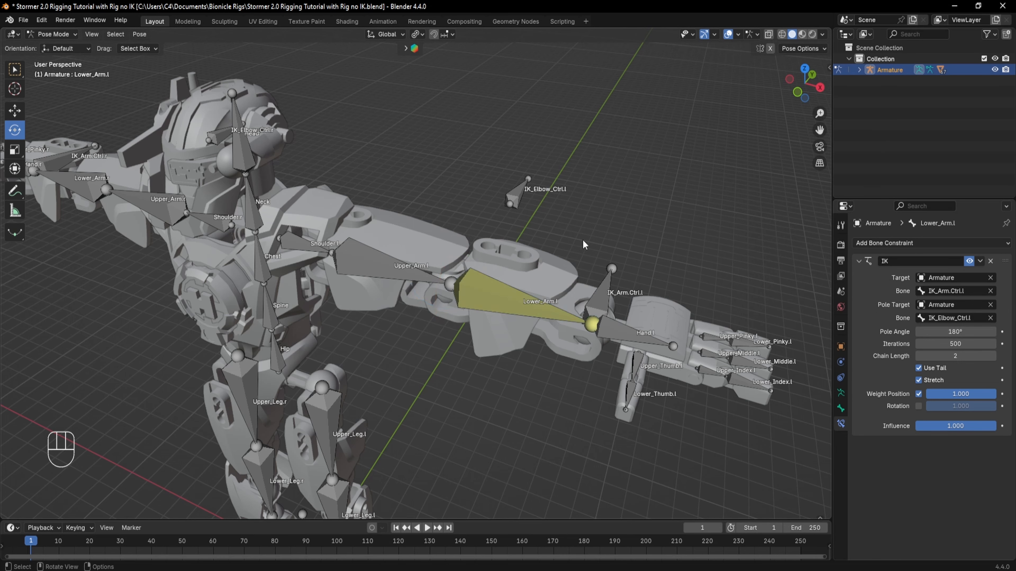
Test the left arm's IK by moving IK_Arm.Ctrl.l around, and undo the move
scroll(539, 234, "down", 2)
middle_click_drag(517, 236, 534, 245)
left_click(564, 266)
key("g")
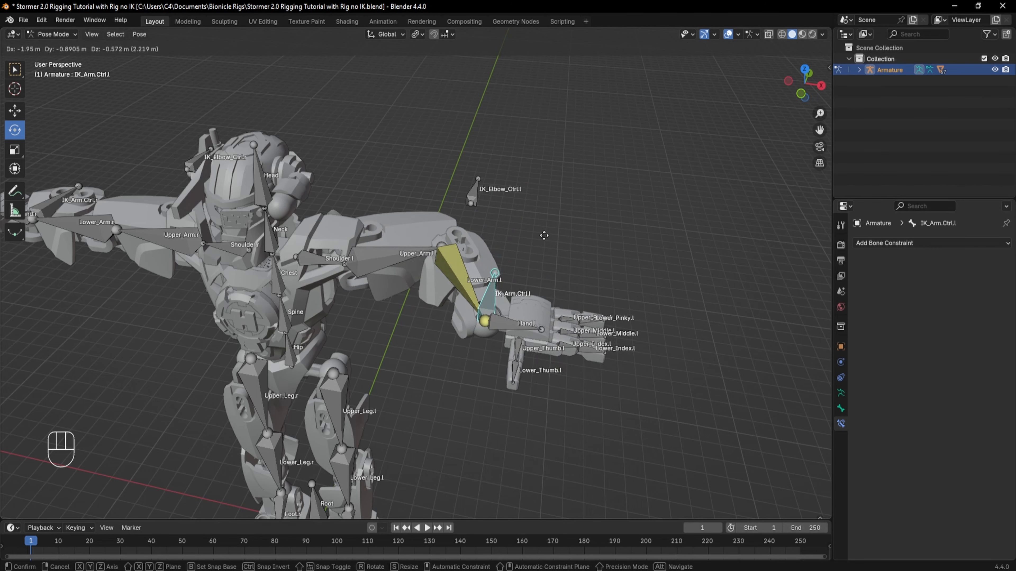
left_click(747, 332)
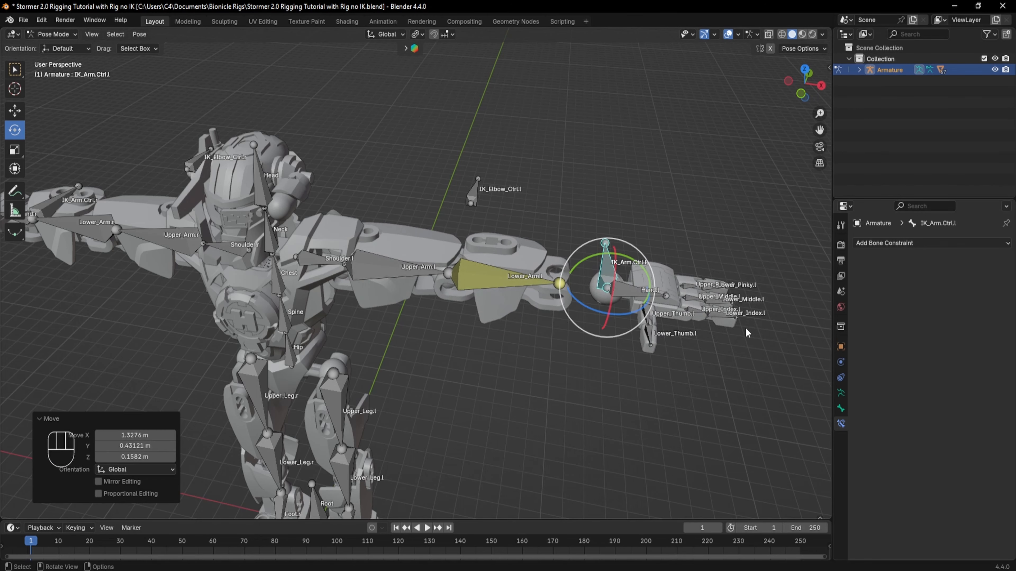
key("ctrl+z")
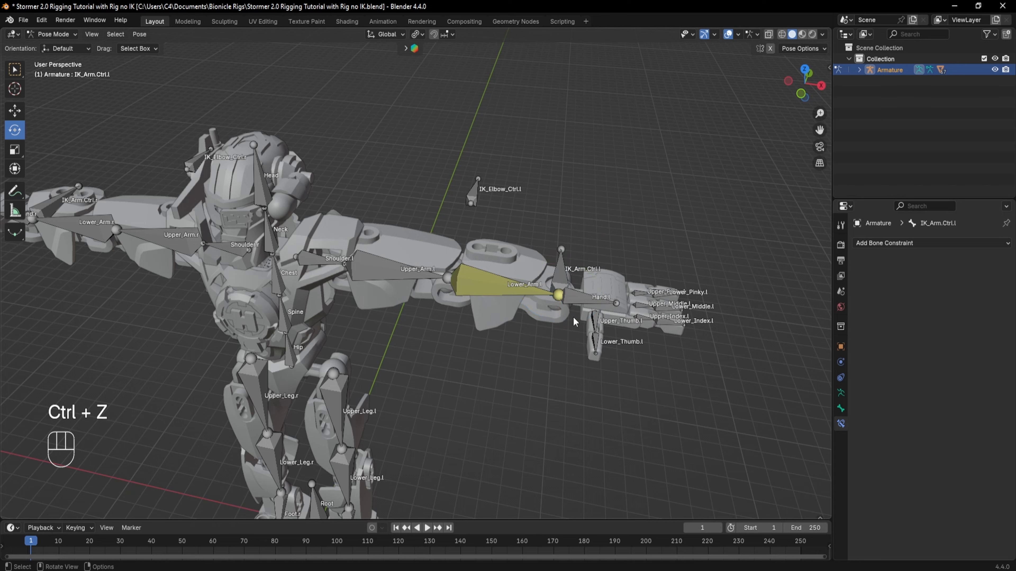
Add a Copy Location bone constraint to Hand.l with Armature as its target
left_click(576, 298)
left_click(902, 243)
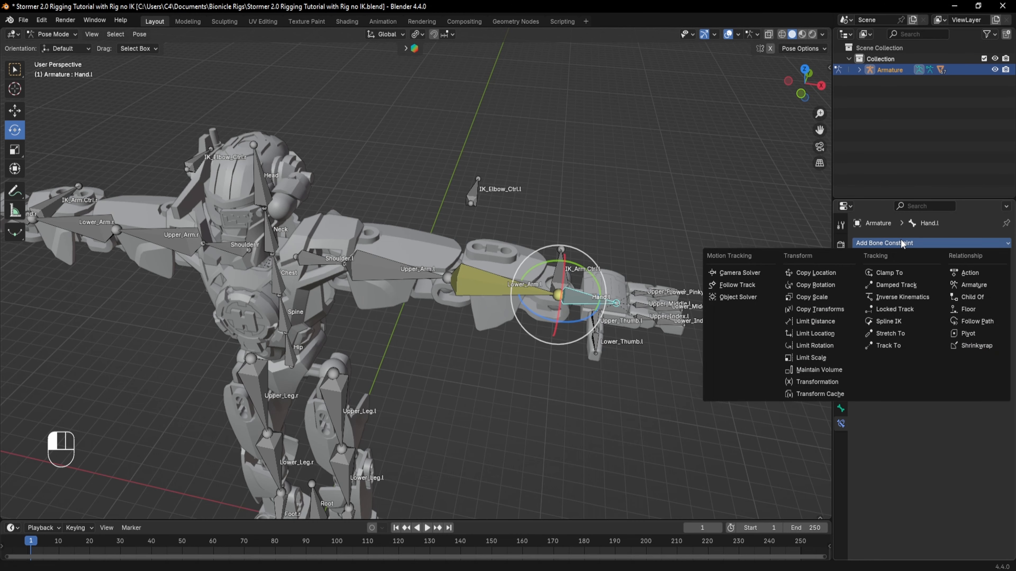
left_click(824, 273)
left_click(938, 278)
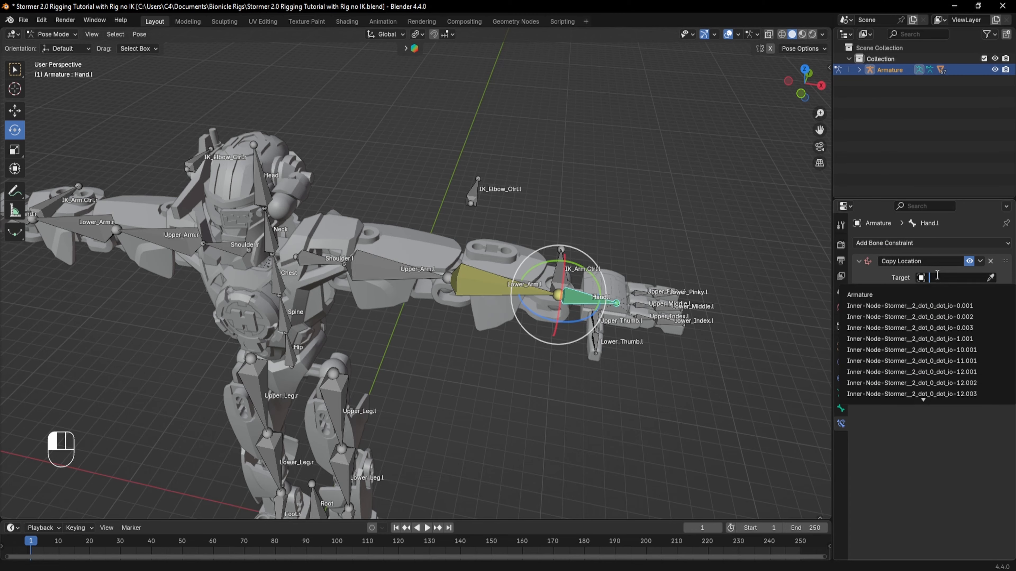
left_click(910, 295)
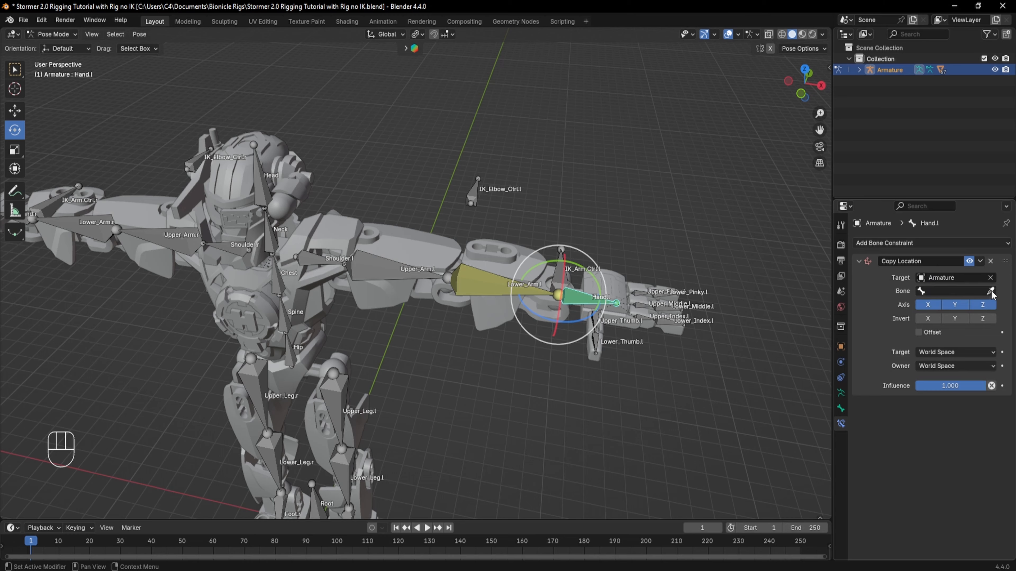
Set the Copy Location constraint's bone to Lower_Arm.l with Head/Tail at 1.000, and deselect Hand.l
left_click(991, 292)
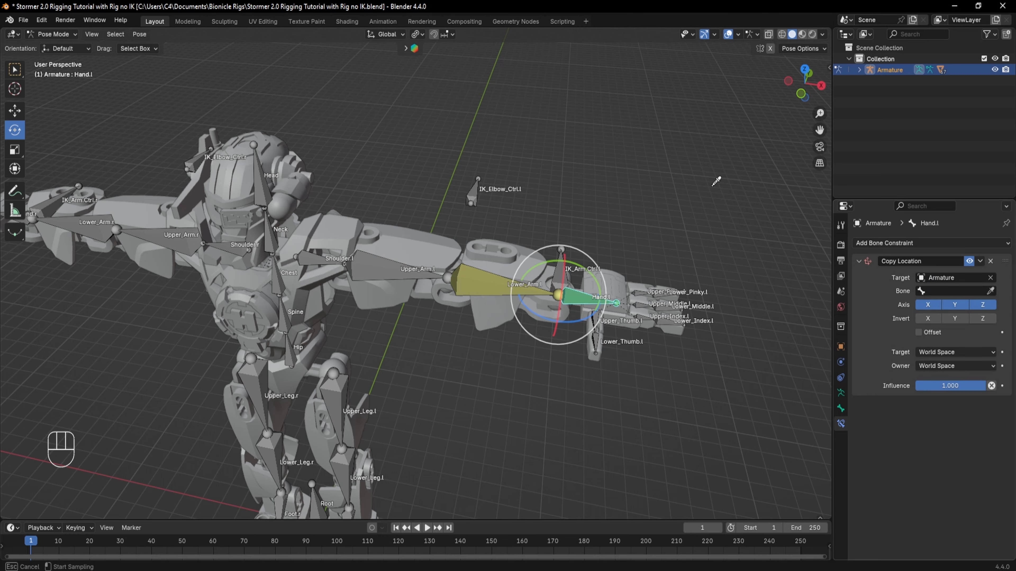
left_click(505, 277)
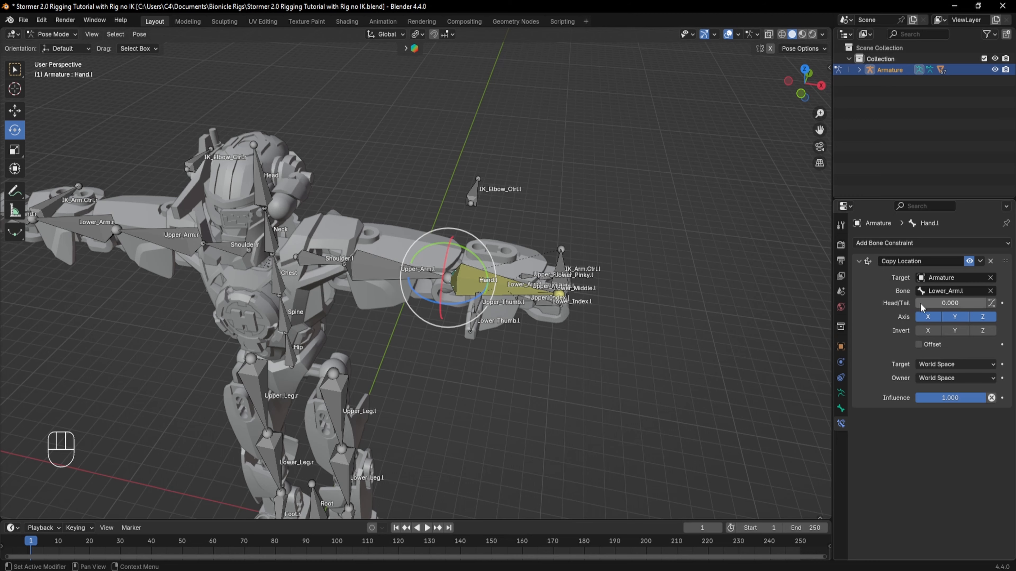
left_click_drag(922, 304, 993, 304)
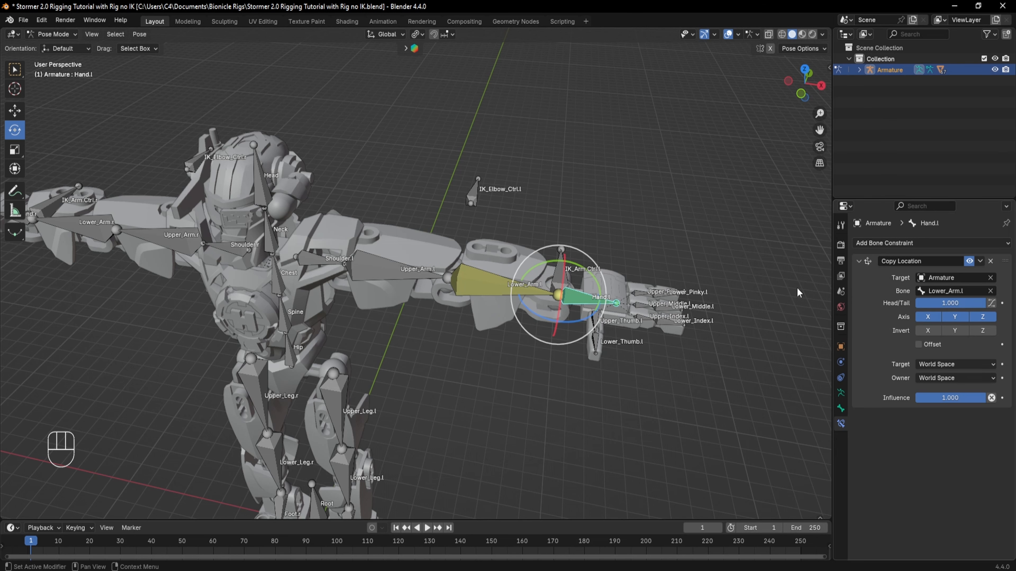
key("alt+a")
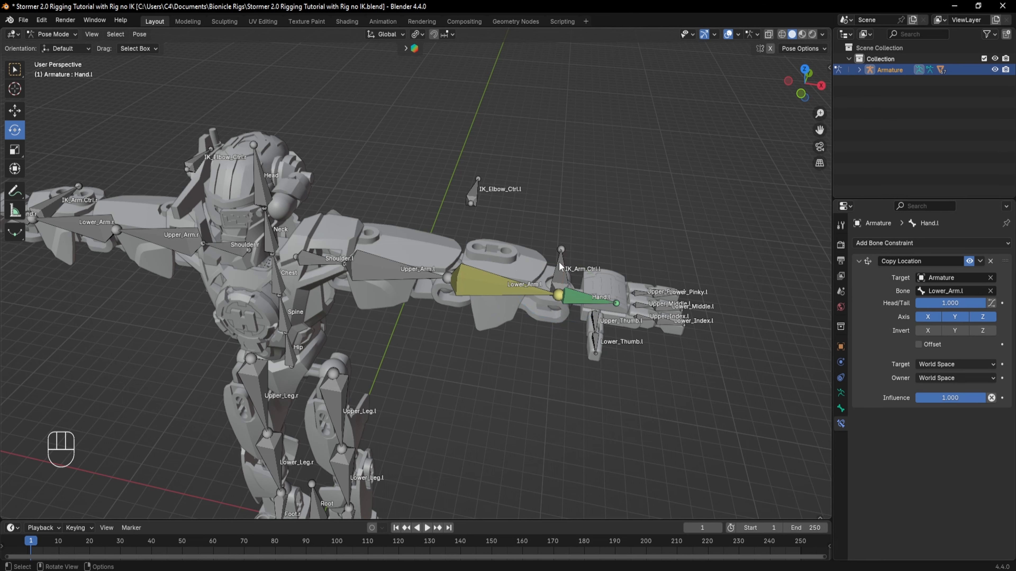
Move IK_Arm.Ctrl.l to check that Hand.l follows the forearm, and undo the move
left_click(558, 280)
key("g")
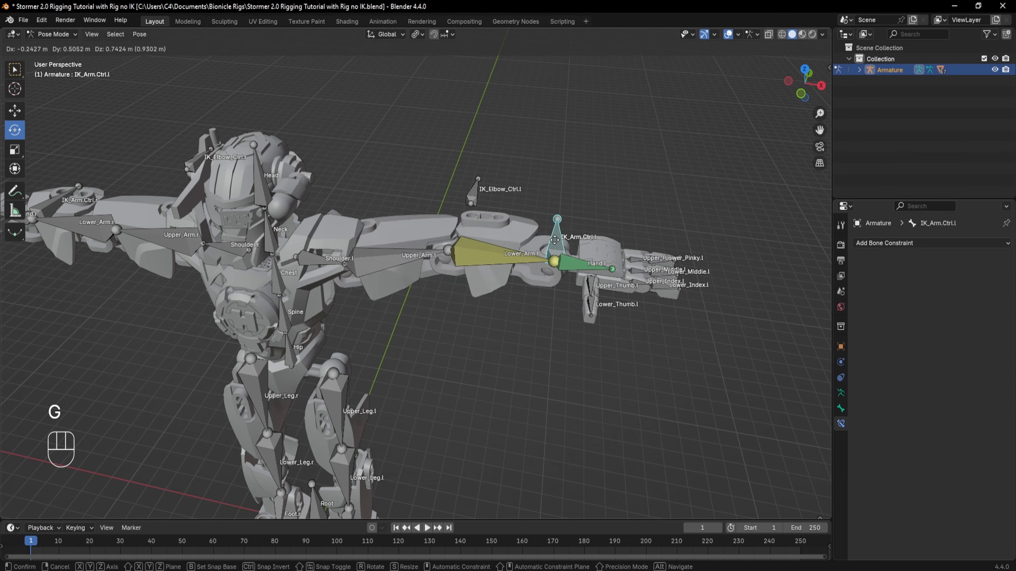
left_click(528, 261)
key("ctrl+z")
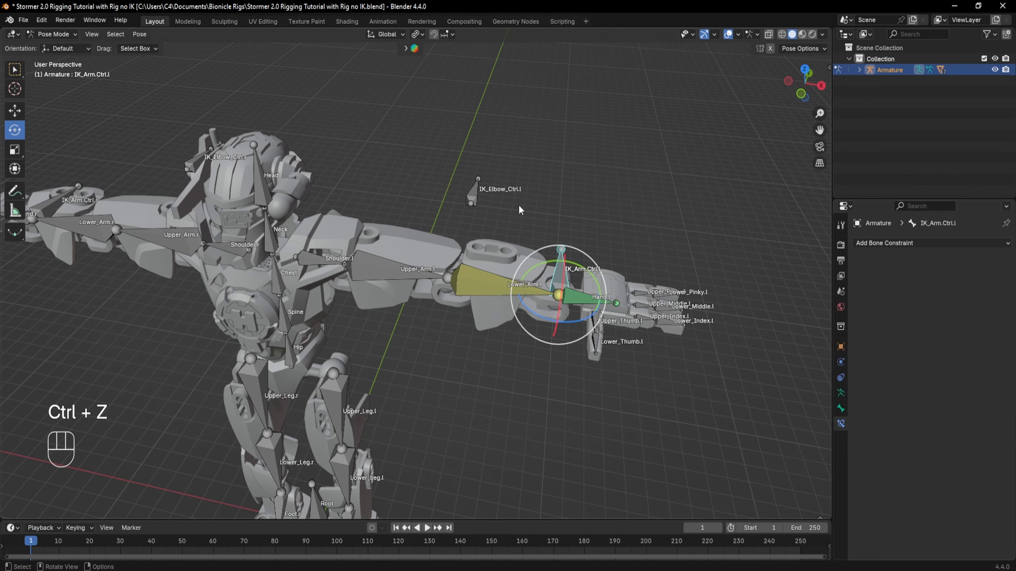
Bend the left arm with IK_Arm.Ctrl.l, try moving IK_Elbow_Ctrl.l, and revert the test pose
left_click(473, 197)
left_click(549, 274)
key("g")
left_click(472, 292)
left_click(473, 196)
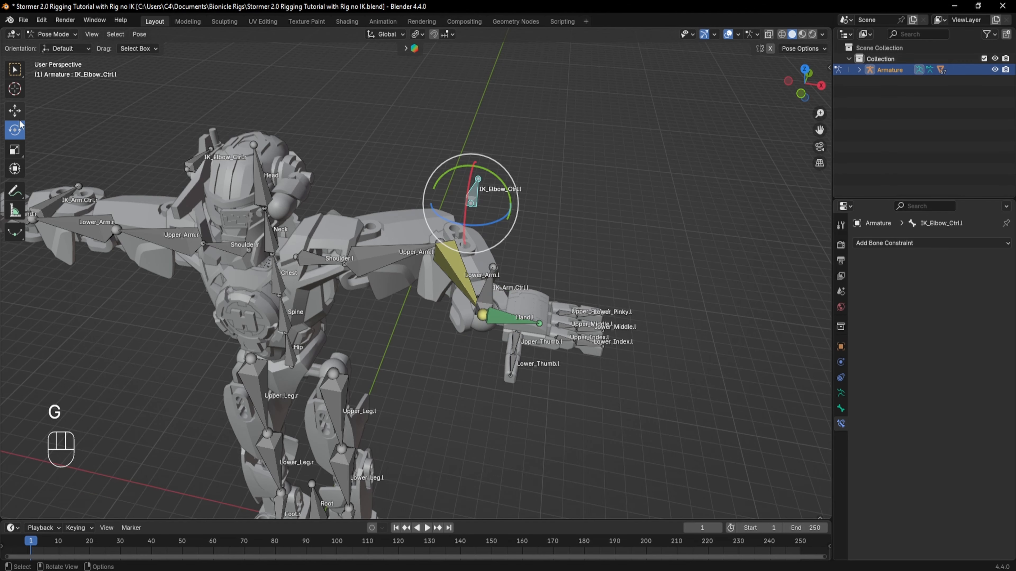
key("g")
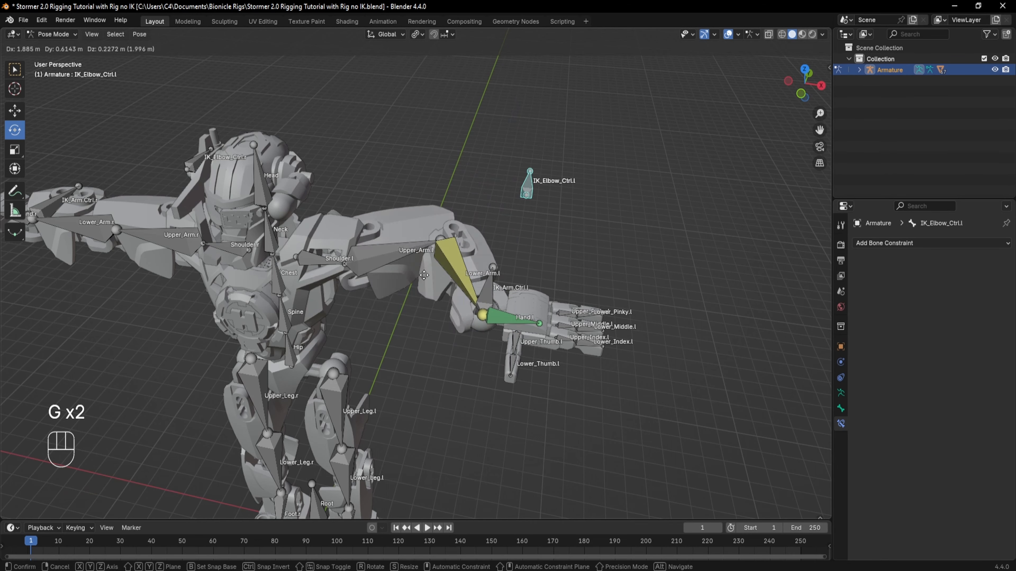
right_click(407, 240)
key("ctrl+z")
key("ctrl+z")
key("ctrl+z")
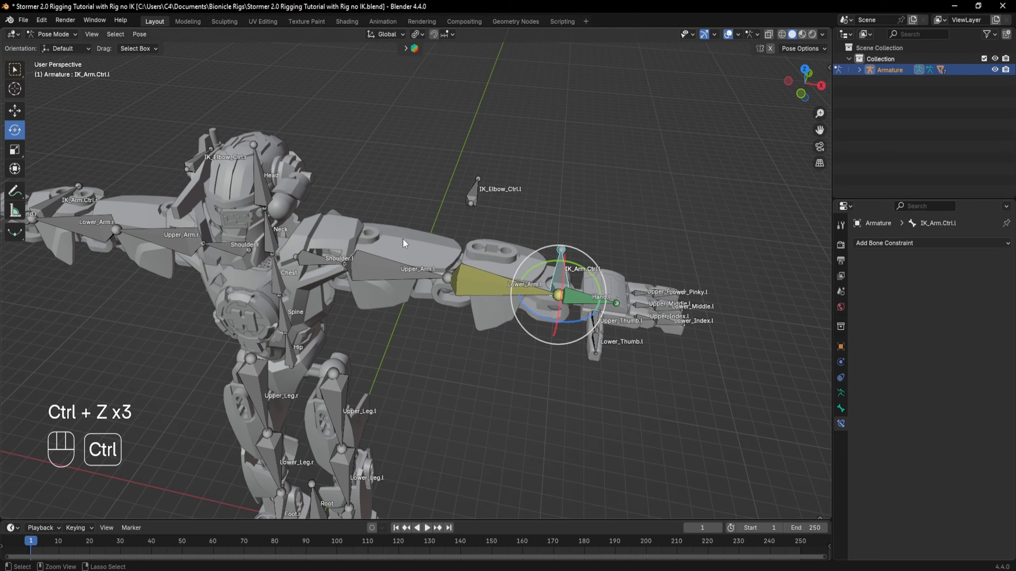
middle_click_drag(479, 383, 565, 343)
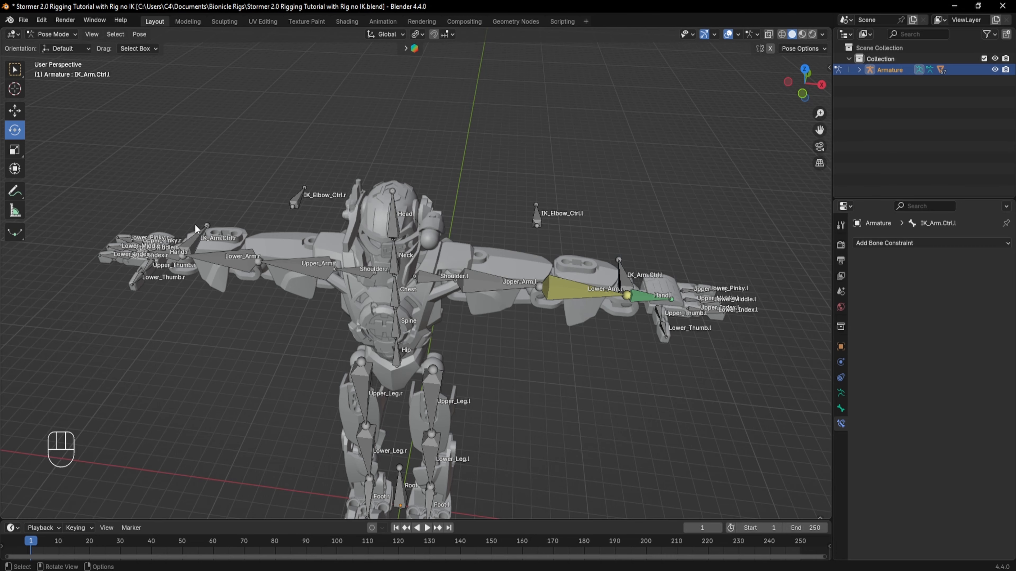
middle_click_drag(196, 229, 416, 287, "shift")
scroll(307, 302, "up", 5)
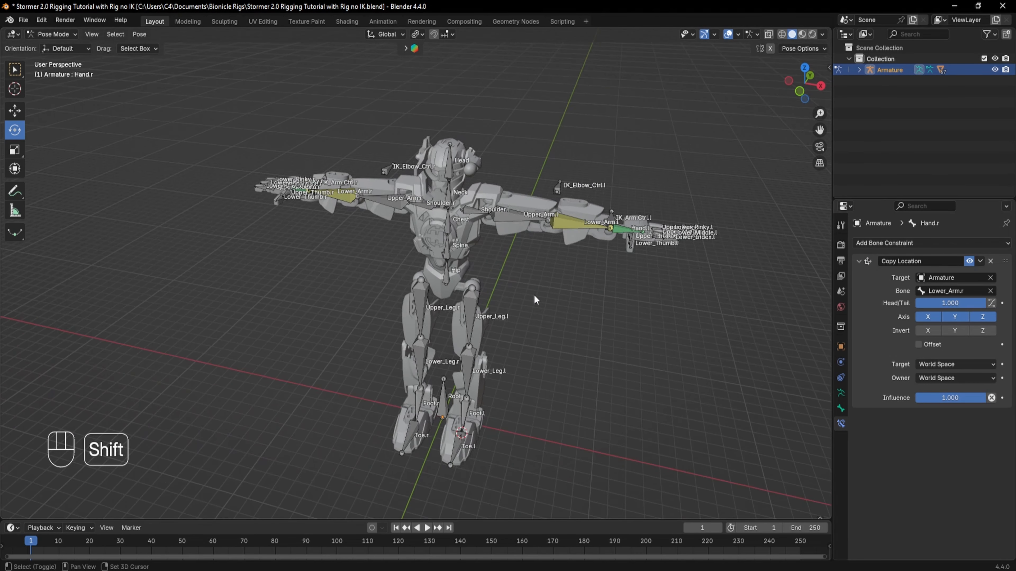
middle_click_drag(534, 295, 558, 365)
middle_click_drag(585, 324, 496, 328, "shift")
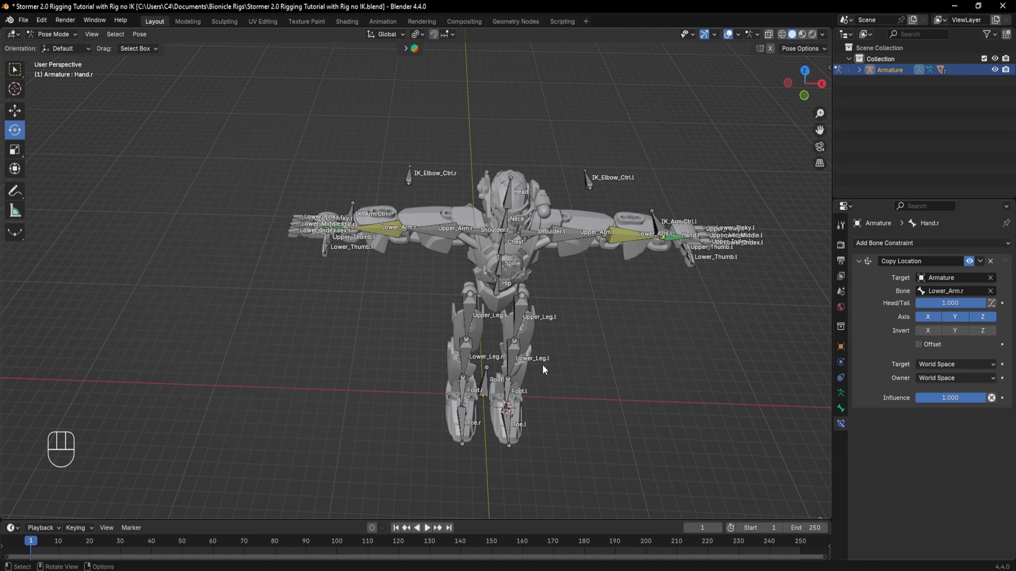
Switch the armature from Pose Mode to Edit Mode to work on the leg bones
middle_click_drag(542, 365, 488, 378)
scroll(490, 356, "up", 4)
middle_click_drag(493, 337, 475, 298, "shift")
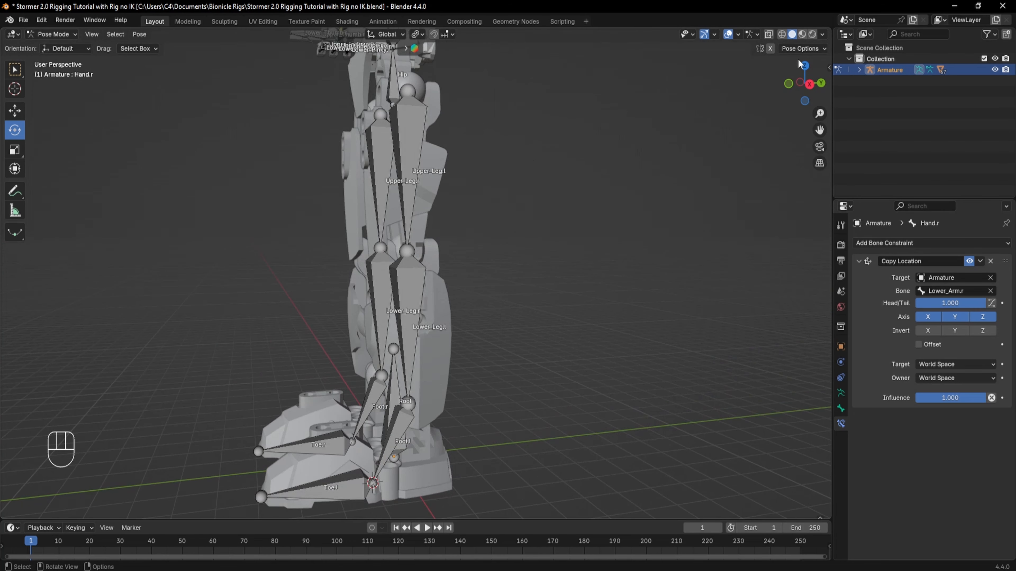
left_click(56, 34)
left_click(60, 61)
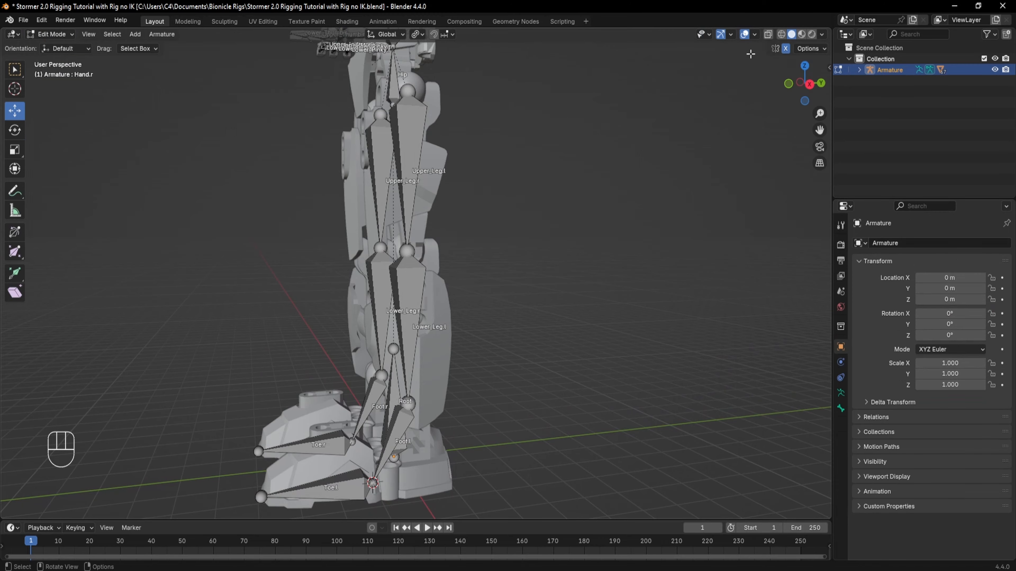
Nudge the knee joint between Upper_Leg.r and Lower_Leg.r slightly forward along the Y axis
left_click(809, 84)
scroll(569, 197, "up", 4)
middle_click_drag(304, 209, 452, 238, "shift")
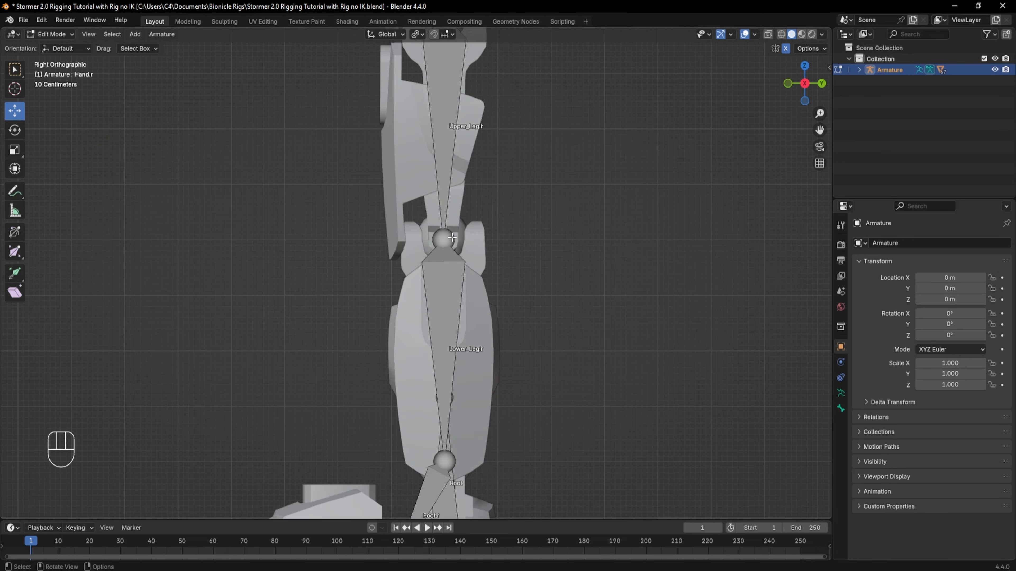
left_click(452, 238)
left_click_drag(486, 242, 481, 242)
scroll(508, 301, "down", 4)
middle_click_drag(508, 302, 592, 314)
middle_click_drag(675, 391, 520, 256, "shift")
left_click(812, 86)
scroll(556, 227, "up", 4)
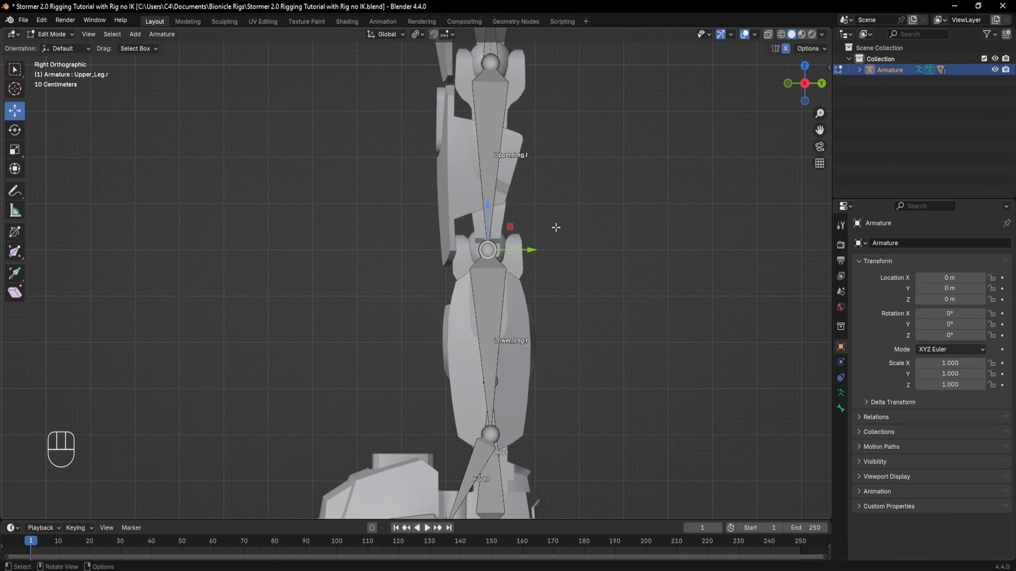
Extrude a bone about 2.54 m backward along the Y axis from the left ankle joint, mirrored on the right leg
middle_click_drag(487, 370, 470, 305, "shift")
left_click(471, 367)
left_click(473, 368)
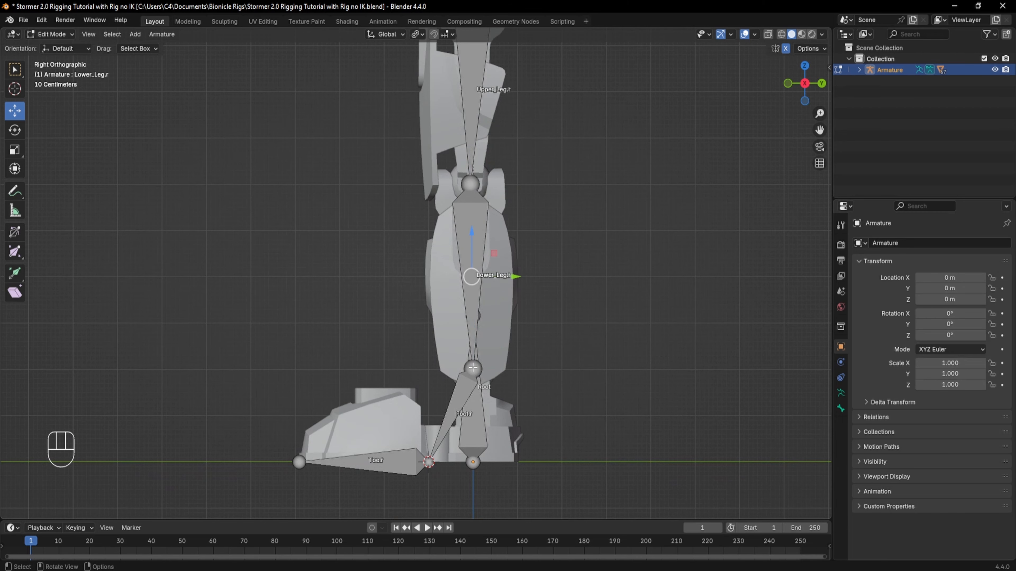
left_click(460, 372)
left_click(460, 372)
middle_click_drag(460, 372, 545, 415)
left_click(573, 408)
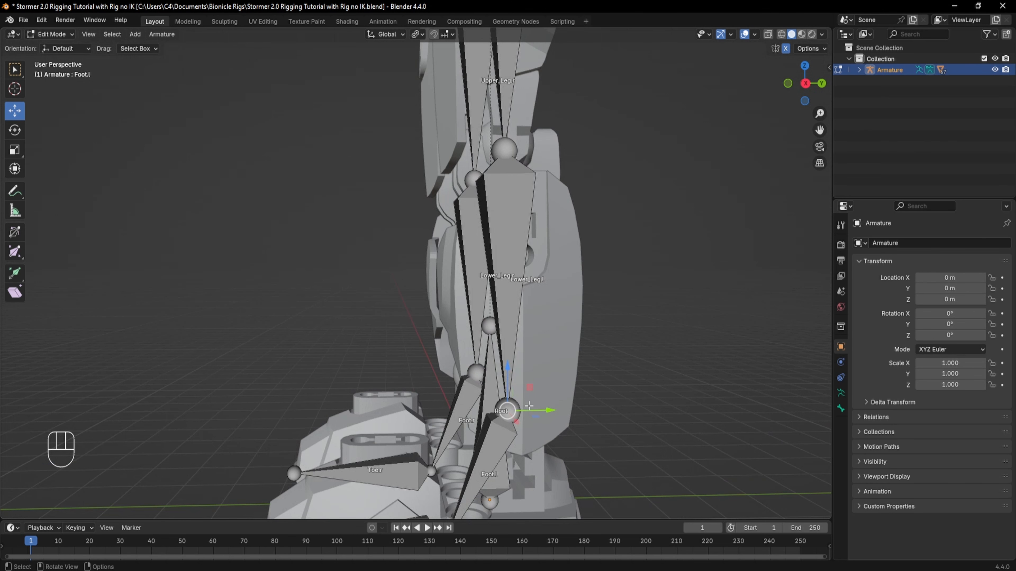
key("e")
key("x")
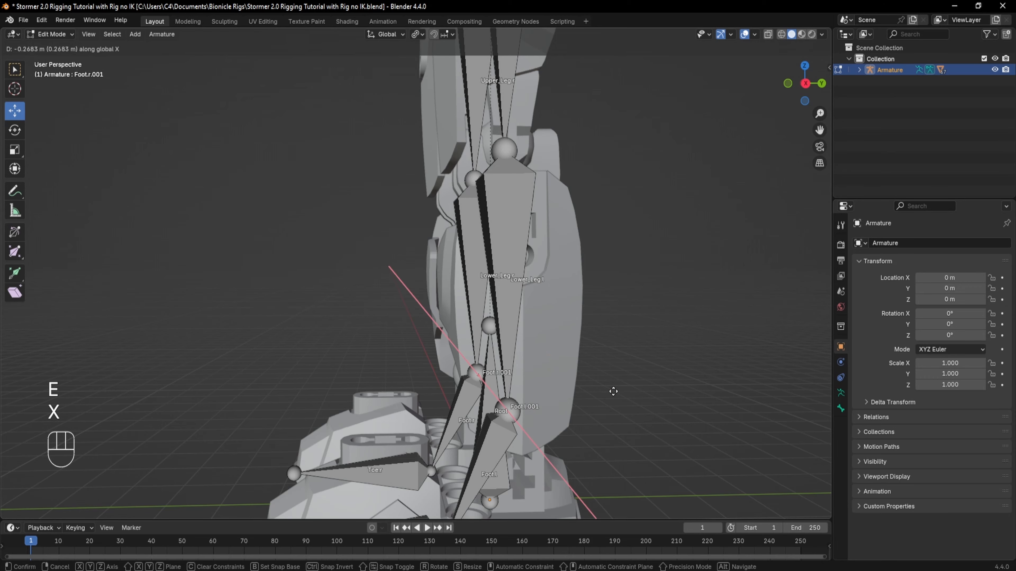
key("y")
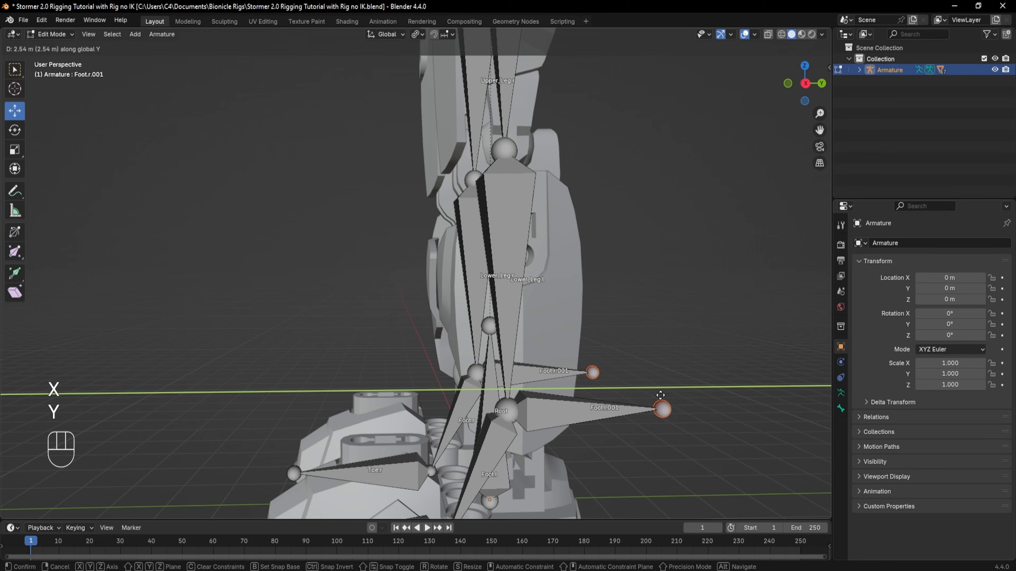
left_click(662, 409)
Clear the parent of the new bone behind the left ankle
middle_click_drag(662, 409, 519, 345)
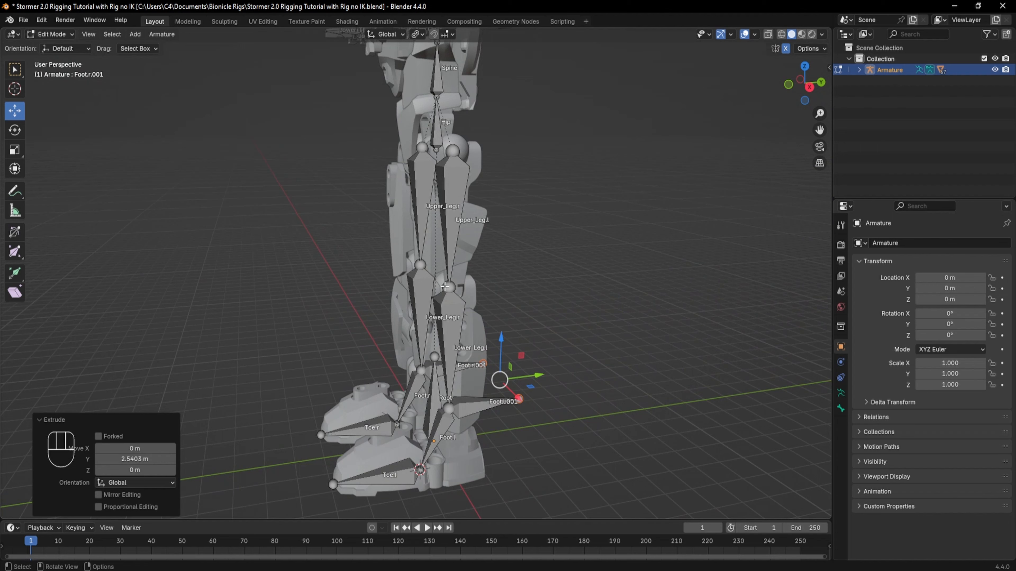
left_click(469, 398)
key("alt+p")
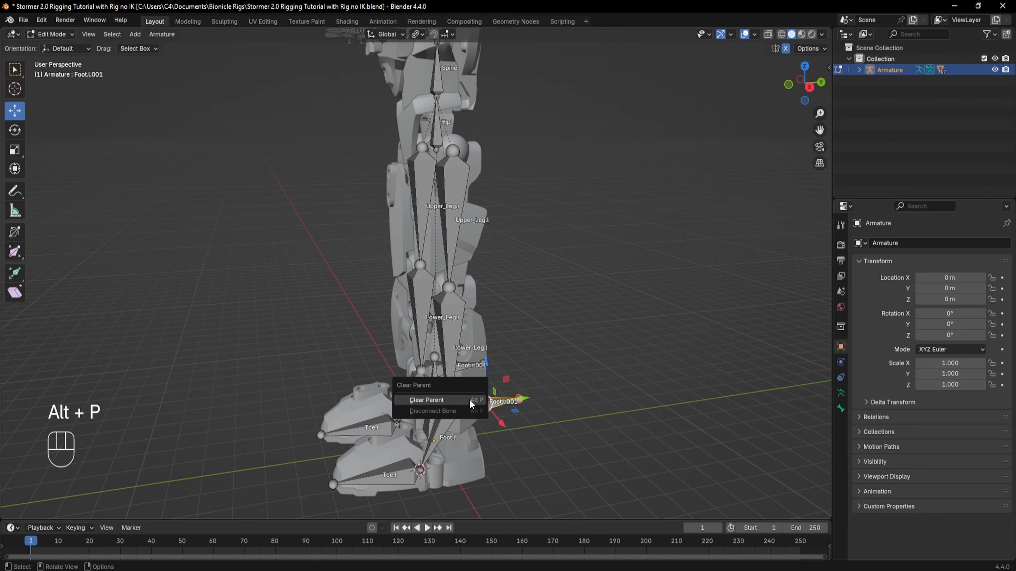
left_click(469, 399)
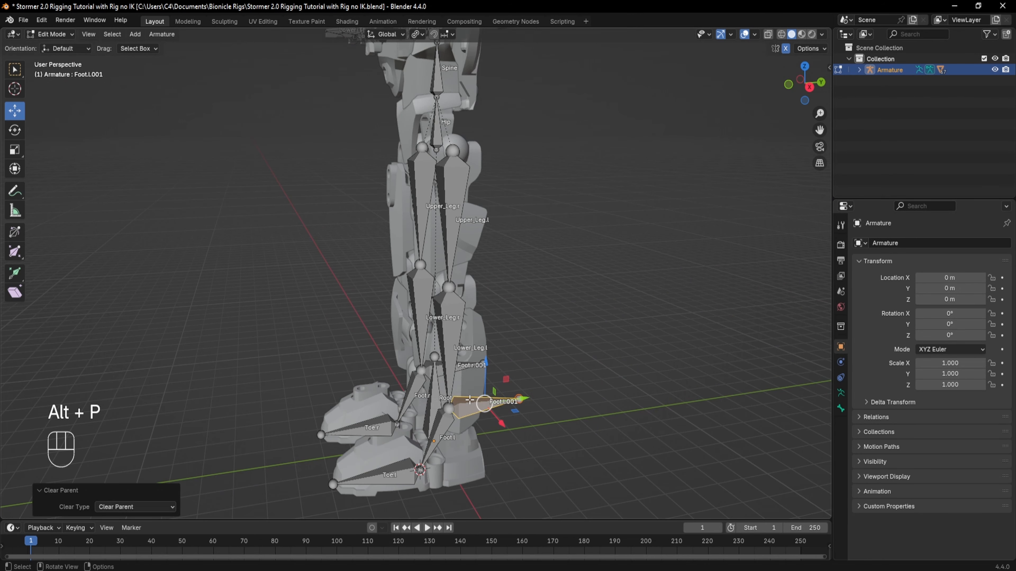
Extrude a bone about 2.64 m forward along the Y axis from the left knee joint, mirrored on the right leg
left_click(448, 289)
middle_click_drag(449, 288, 472, 264, "shift")
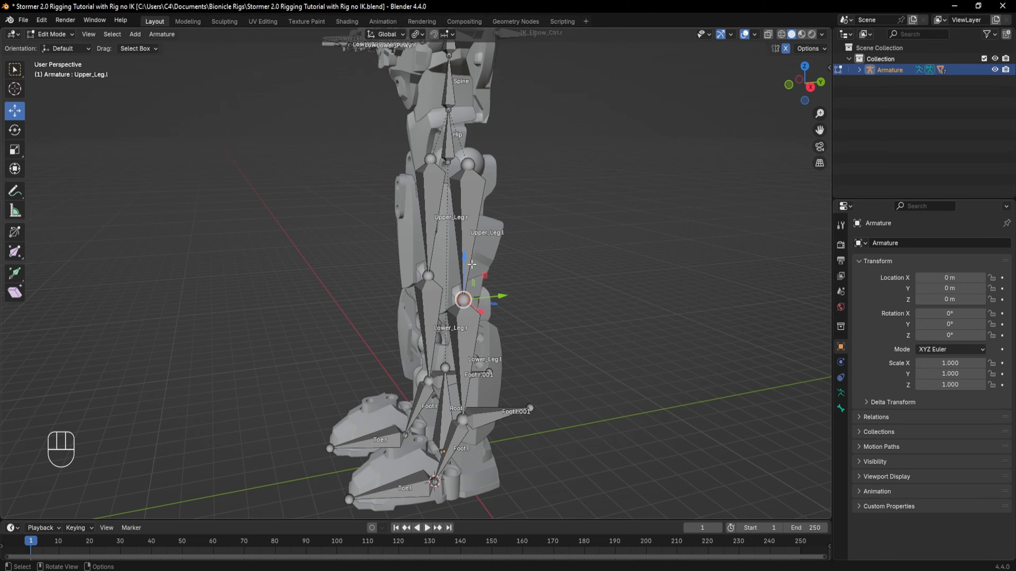
key("e")
key("y")
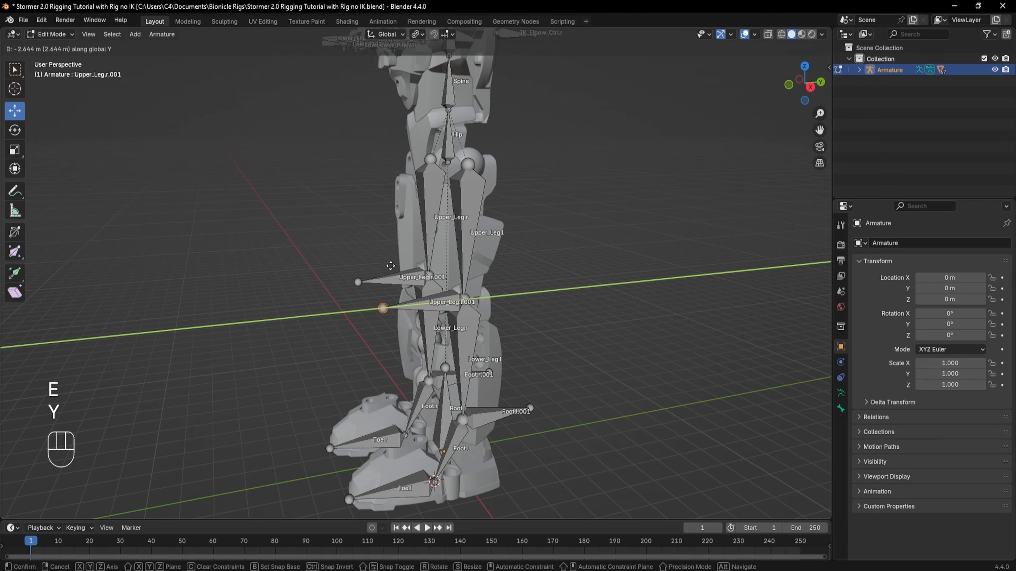
left_click(390, 266)
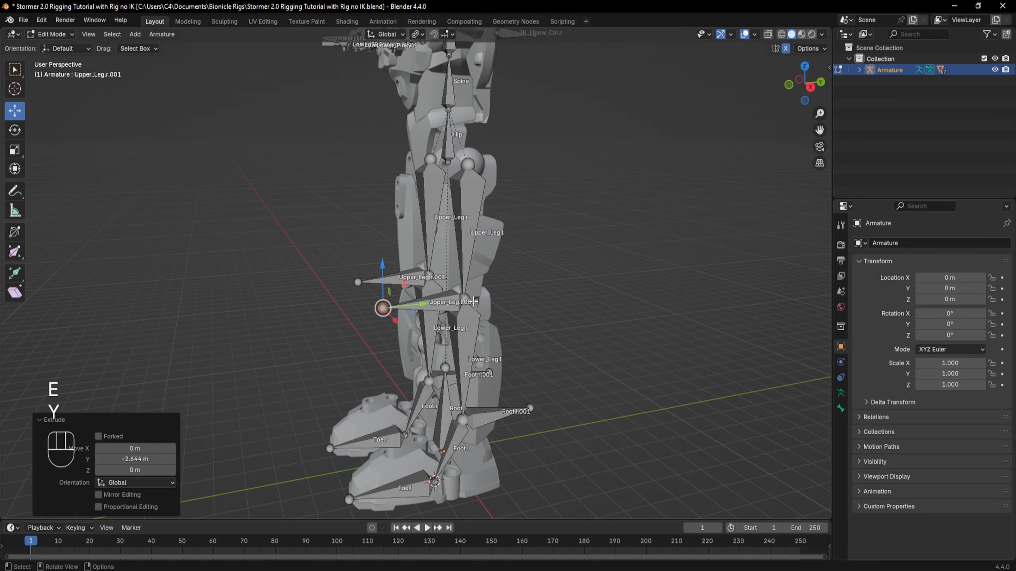
Clear the parent of the new bone in front of the left knee
left_click(437, 307)
key("alt+p")
left_click(434, 308)
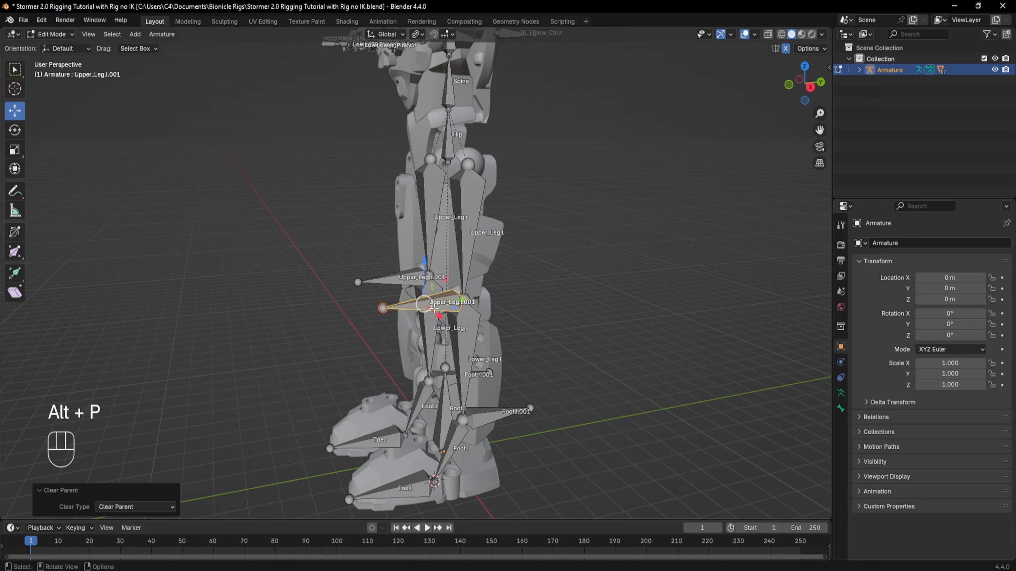
Move the unparented knee bone forward along the Y axis, well in front of the legs, to a head position of about Y -7.91 m
left_click_drag(462, 300, 271, 317)
middle_click_drag(271, 317, 144, 263)
left_click_drag(199, 269, 186, 269)
scroll(338, 268, "down", 2)
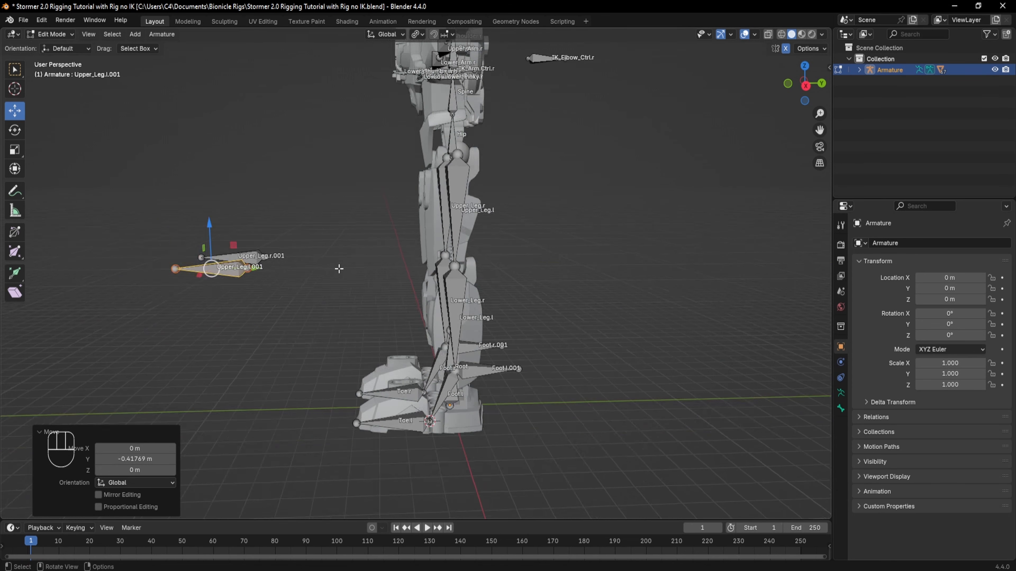
middle_click_drag(337, 268, 347, 291)
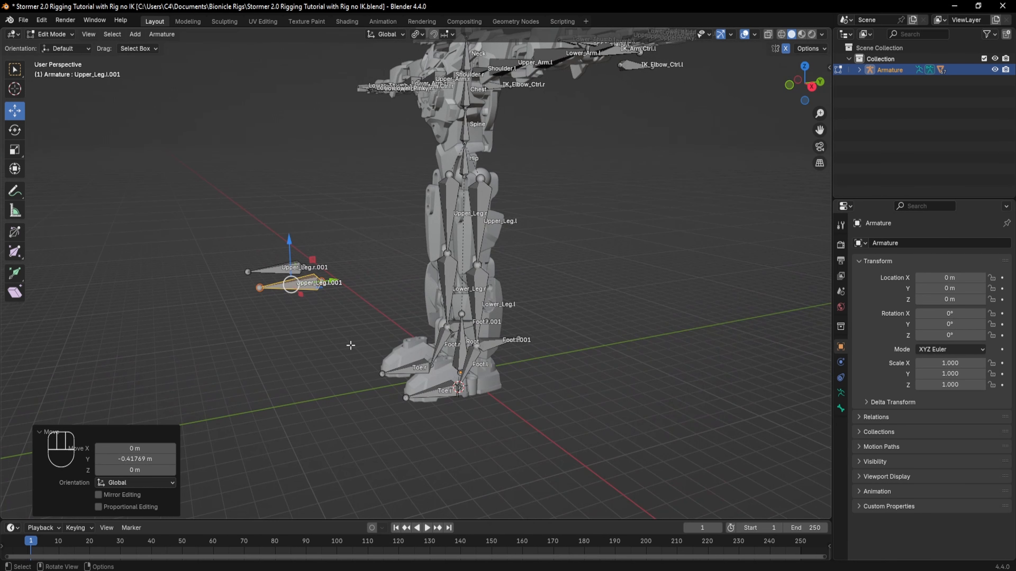
mouse_move(350, 345)
middle_mouse_down()
mouse_move(380, 318)
mouse_move(362, 334)
middle_mouse_up()
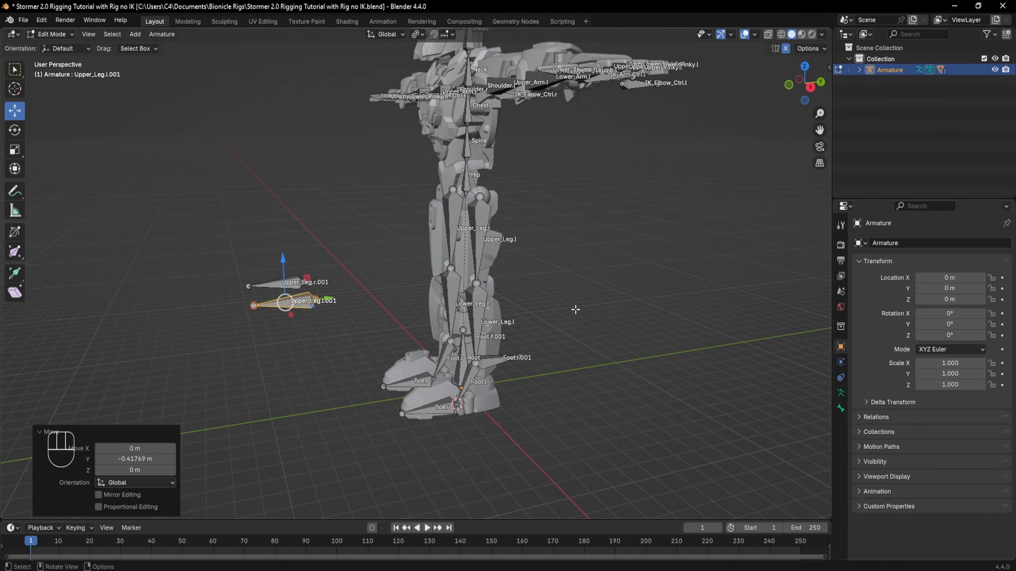
Rename the bone behind the left ankle, Foot.l.001, as IK_Leg_Ctrl.l
left_click(505, 360)
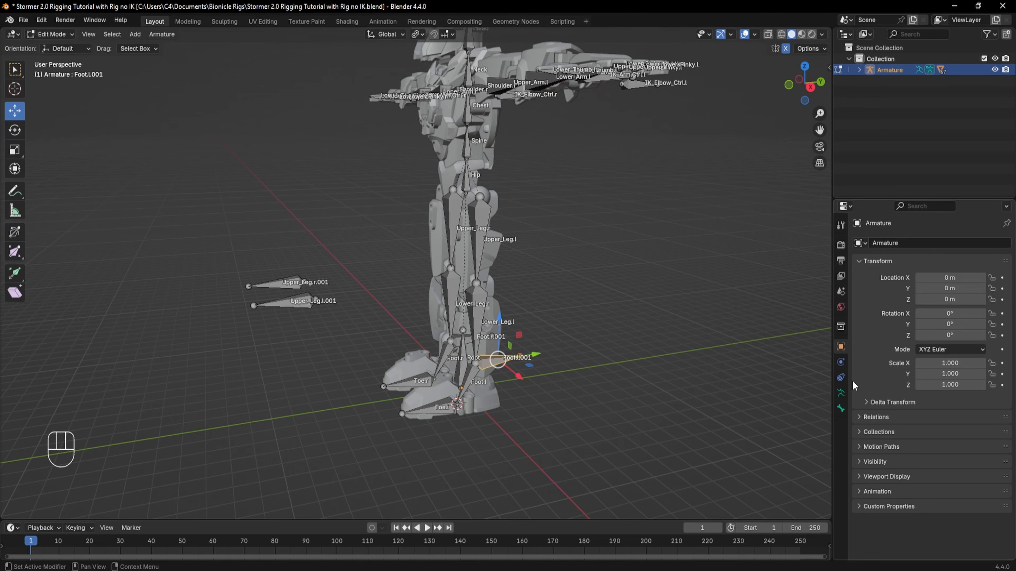
left_click(841, 408)
left_click(929, 242)
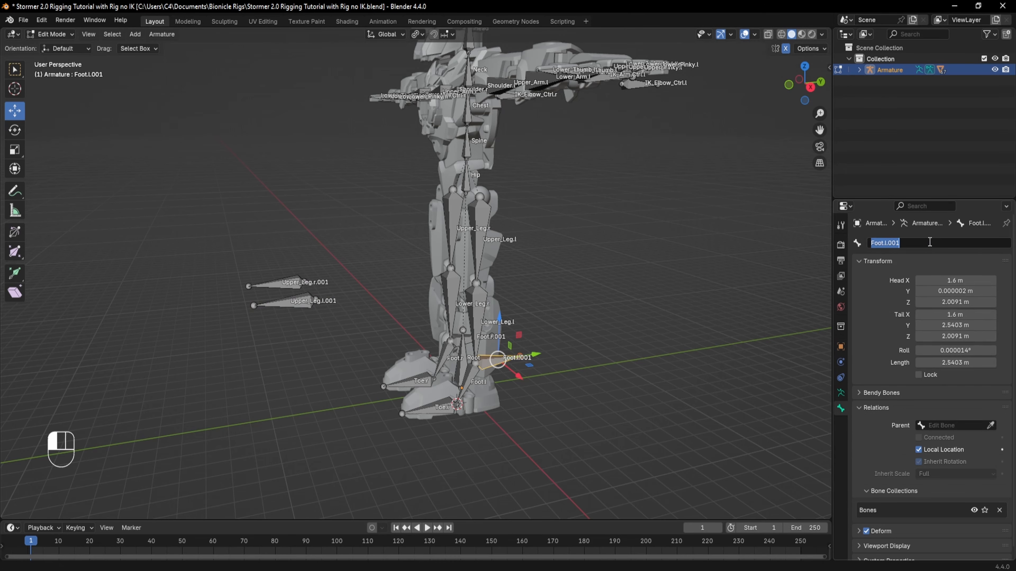
type("IK_Leg_Ctrl.l")
key("Return")
Copy the left ankle control's name to the mirrored bone Foot.r.001 and change it to IK_Leg_Ctrl.r
left_click(930, 241)
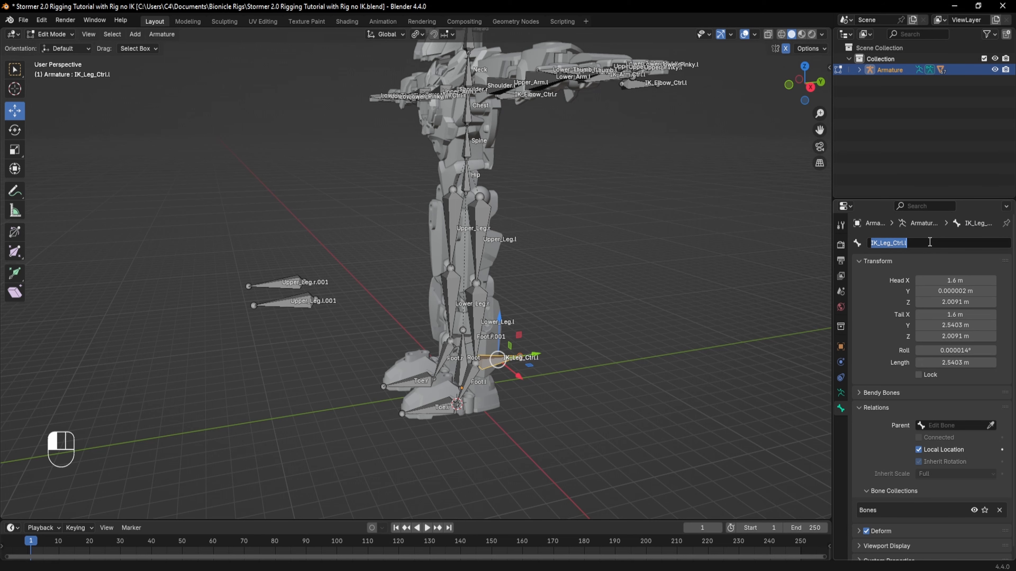
middle_click_drag(505, 345, 438, 351)
left_click(437, 351)
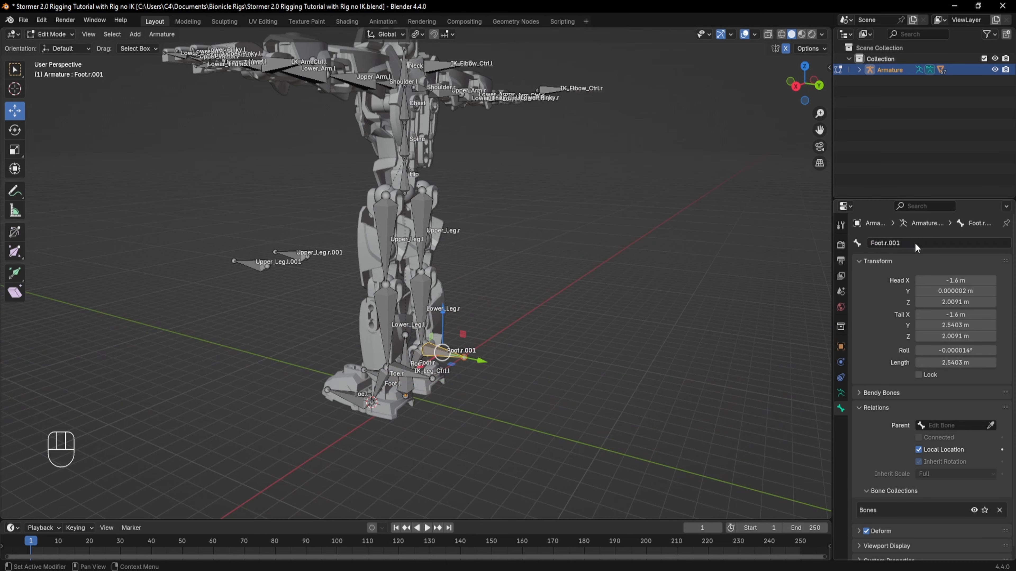
left_click(927, 244)
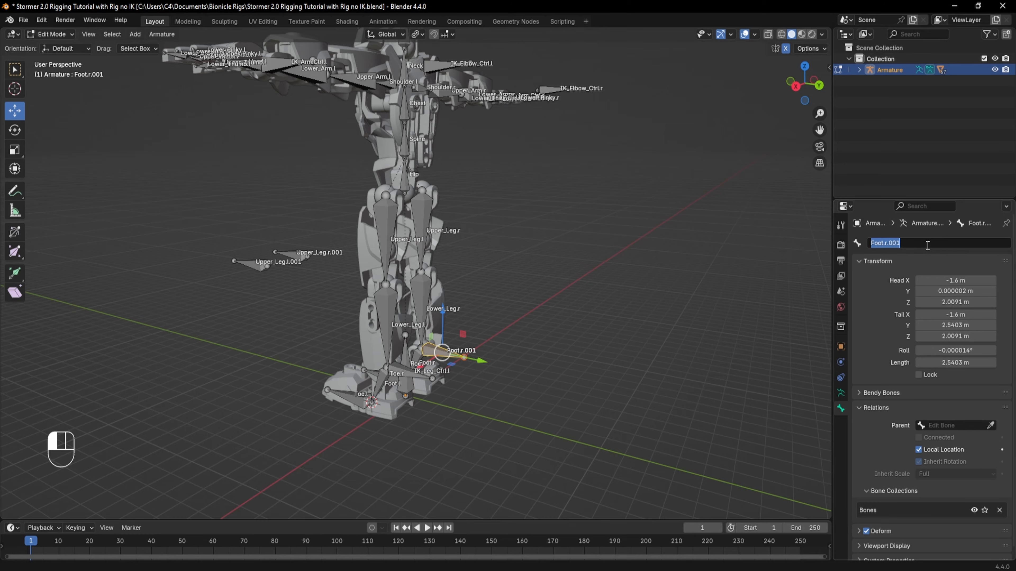
type("rl.")
key("Return")
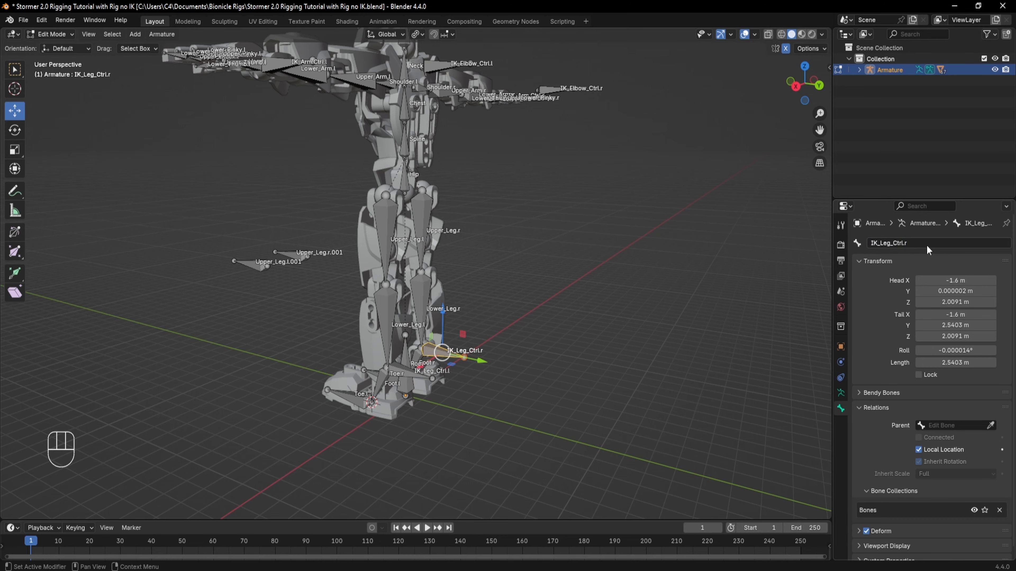
Rename the bone in front of the left knee, Upper_Leg.l.001, as IK_Knee_Ctrl.l
middle_click_drag(283, 346, 337, 369)
left_click(315, 359)
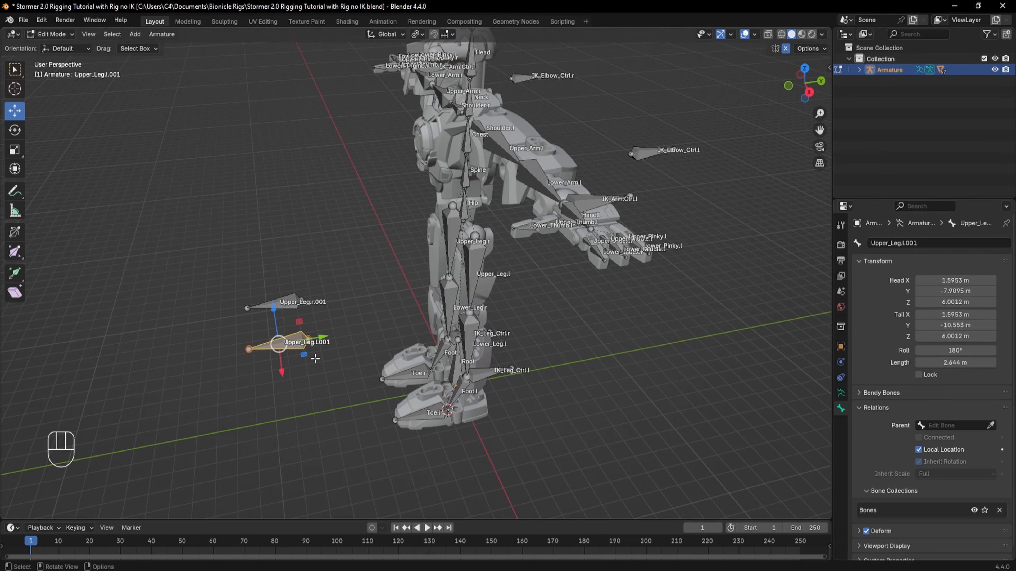
left_click(950, 247)
type("IK_")
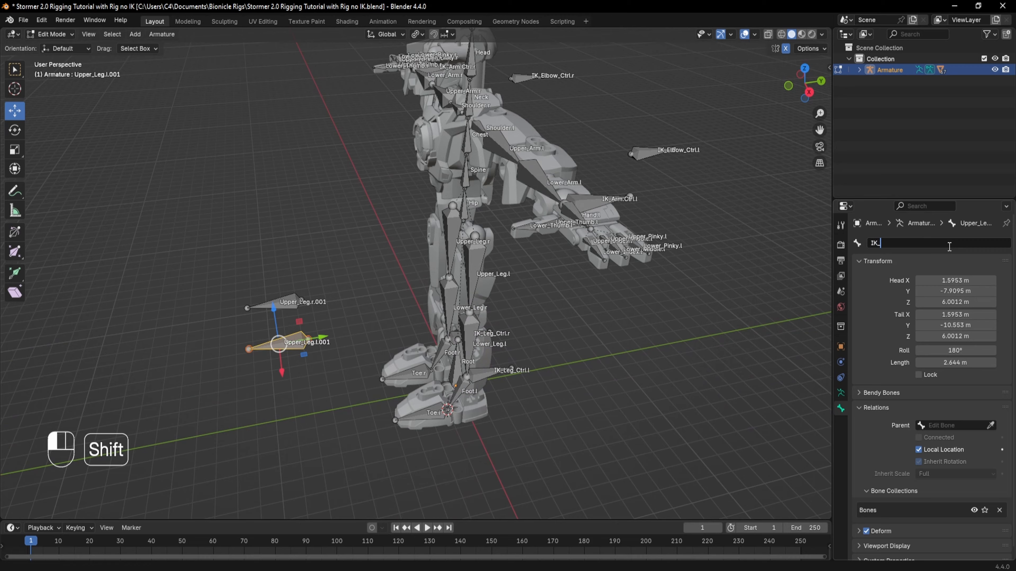
type("Knee_Ctrl")
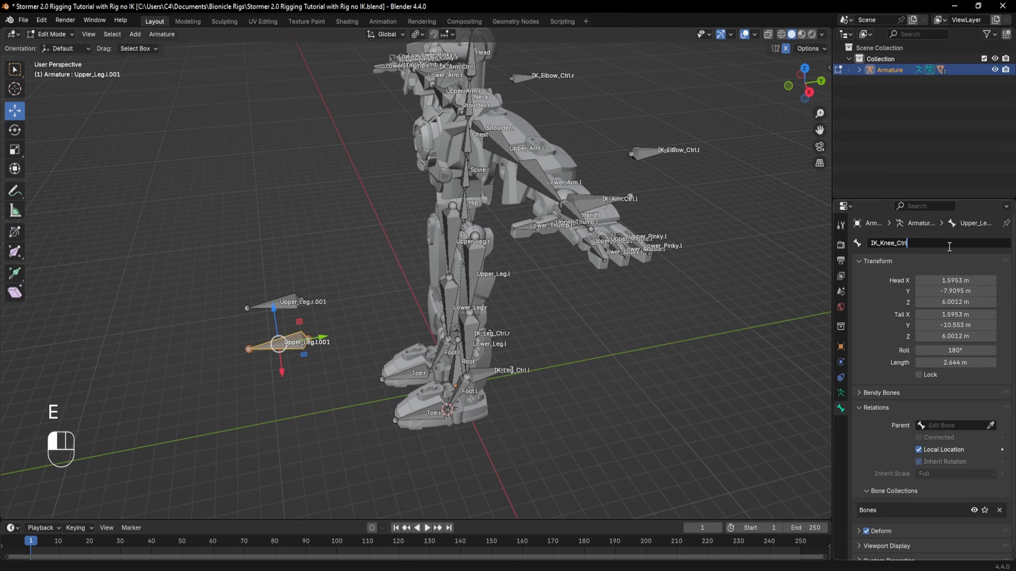
type(".l")
key("Return")
Copy the left knee control's name to the mirrored bone Upper_Leg.r.001 and change it to IK_Knee_Ctrl.r
left_click(950, 247)
key("ctrl+c")
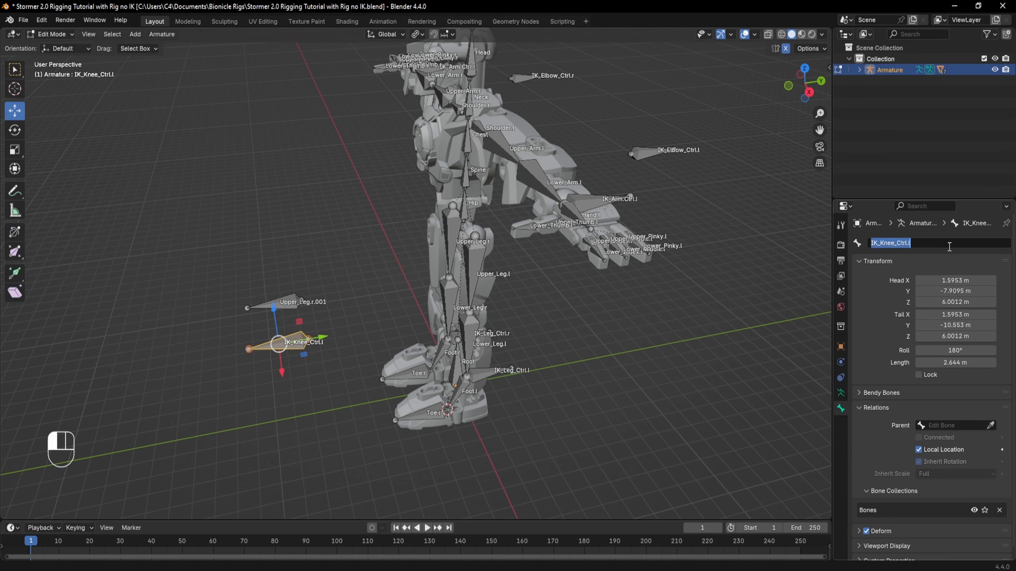
left_click(301, 303)
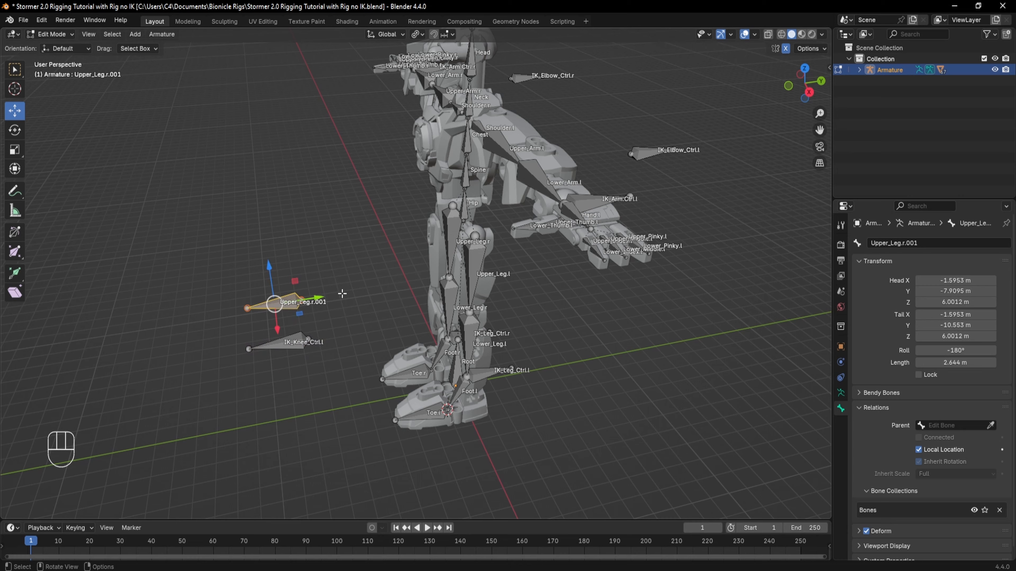
left_click(901, 241)
key("ctrl+v")
key("Return")
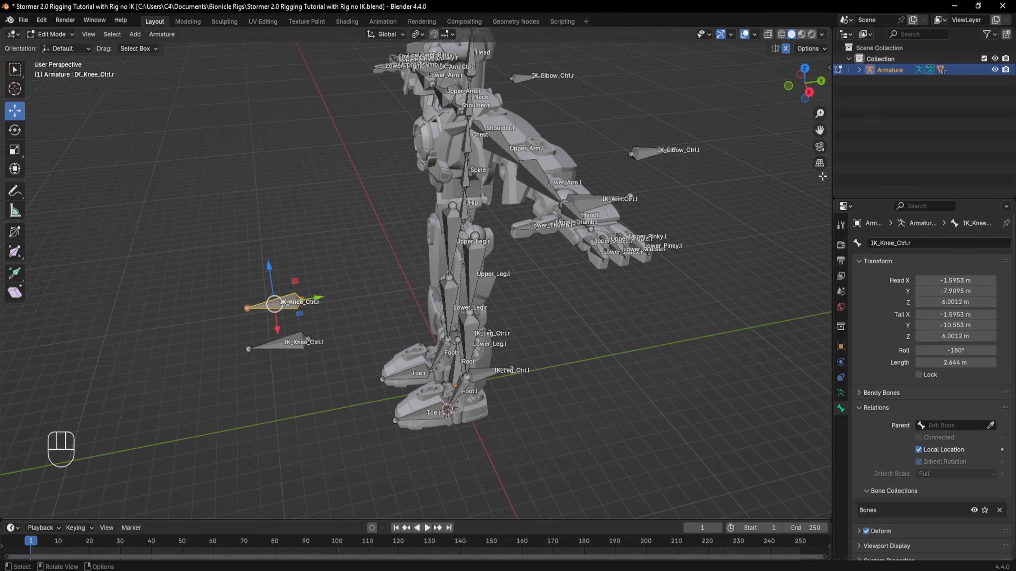
Switch the armature from Edit Mode to Pose Mode
left_click(579, 358)
middle_click_drag(544, 459, 532, 421)
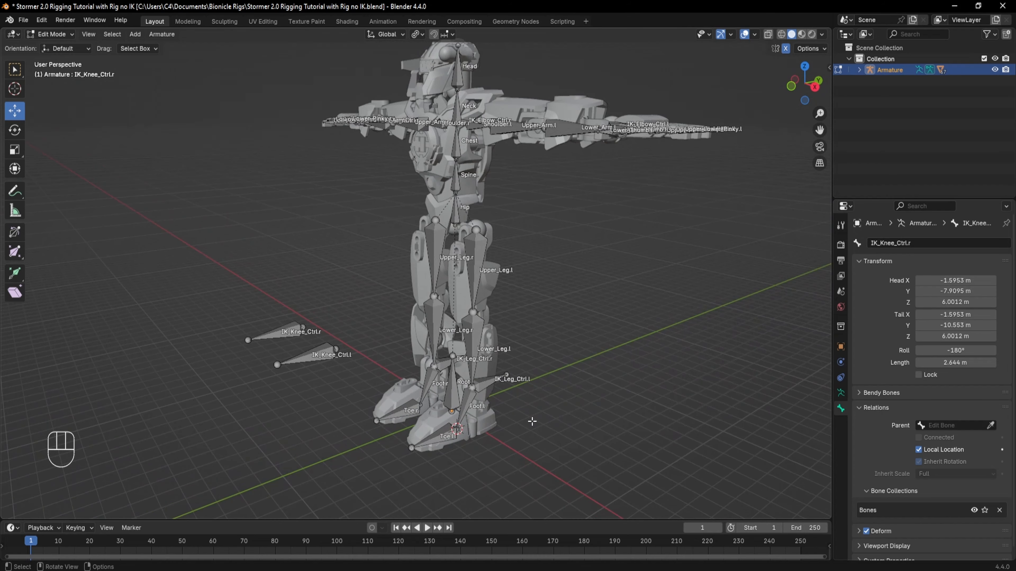
left_click(54, 35)
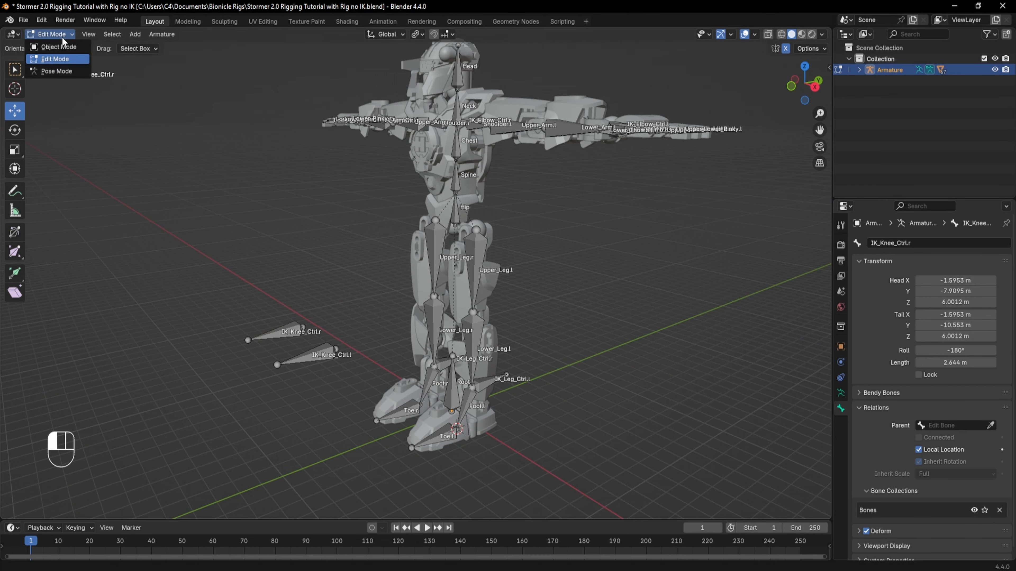
left_click(65, 81)
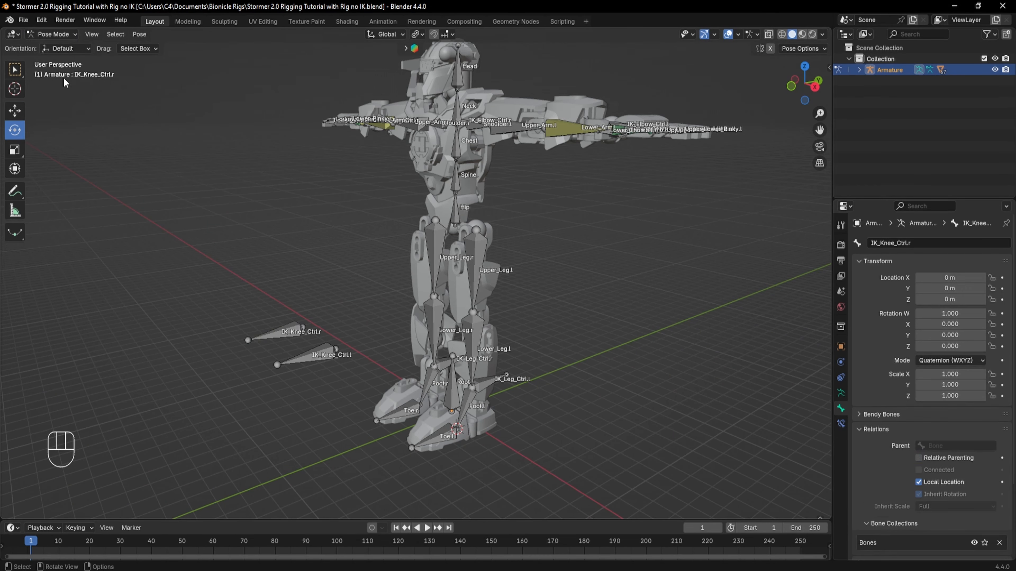
Add an Inverse Kinematics constraint to Lower_Leg.l, targeting the Armature's IK_Leg_Ctrl.l bone
left_click(473, 340)
left_click(840, 424)
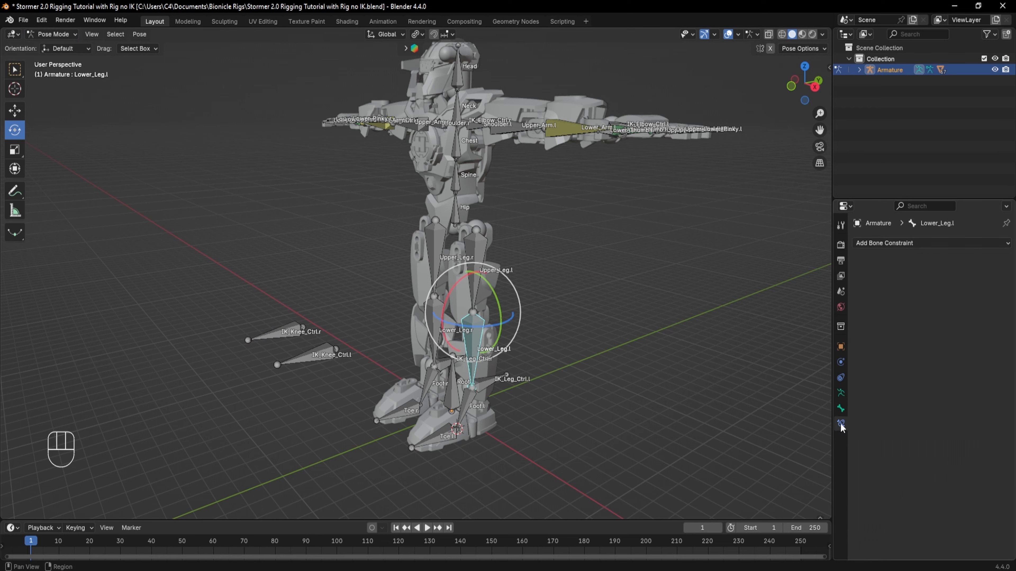
left_click(872, 244)
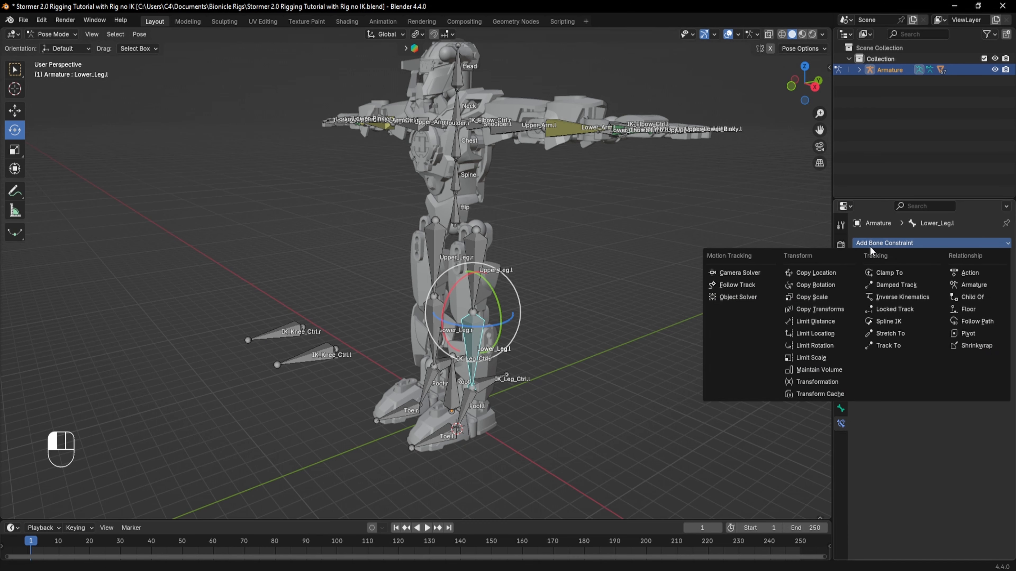
left_click(902, 297)
left_click(951, 291)
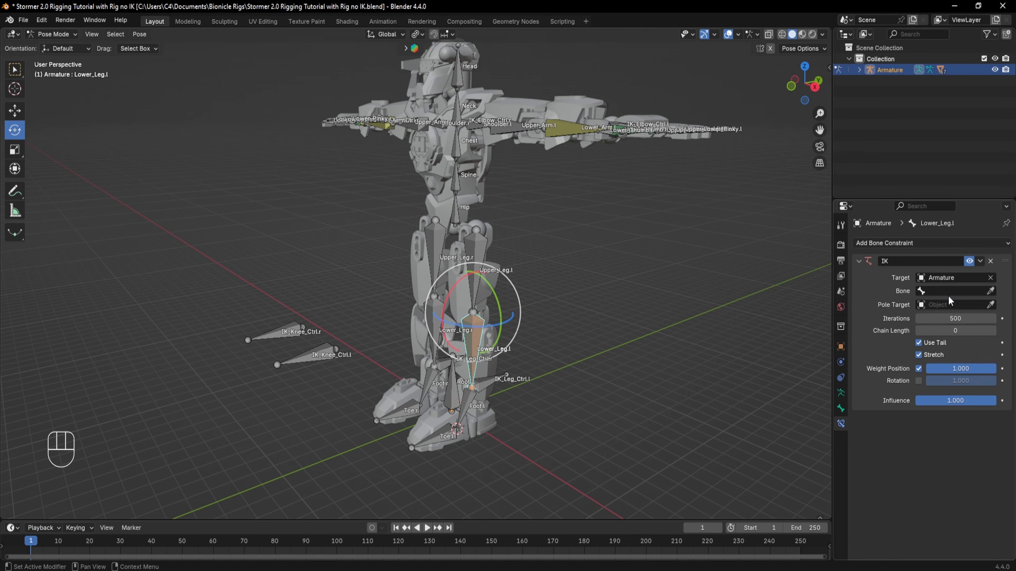
left_click(991, 292)
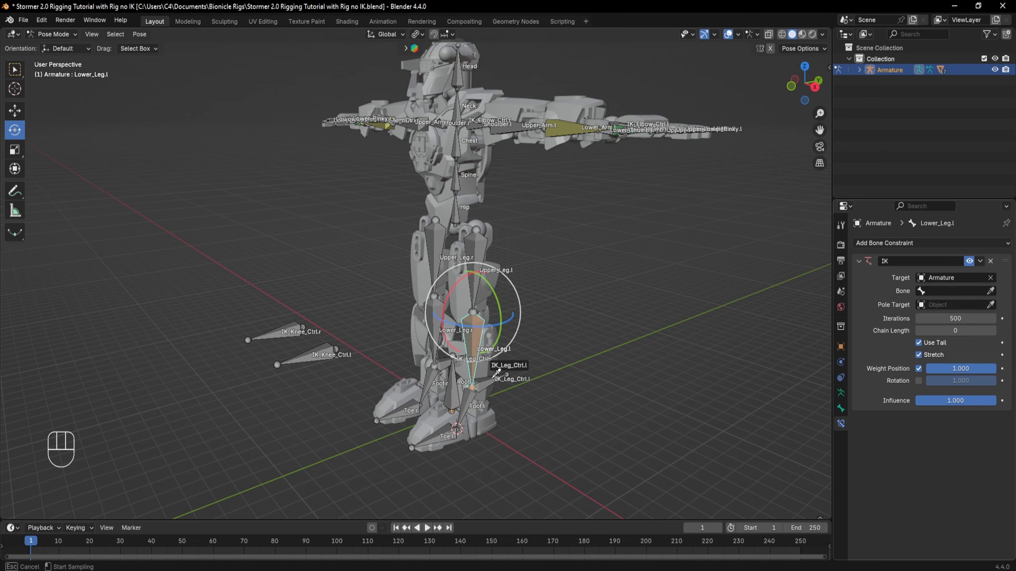
left_click(502, 381)
Set the Lower_Leg.l IK constraint's pole target to the Armature with IK_Knee_Ctrl.l as its bone
left_click(963, 301)
left_click(927, 323)
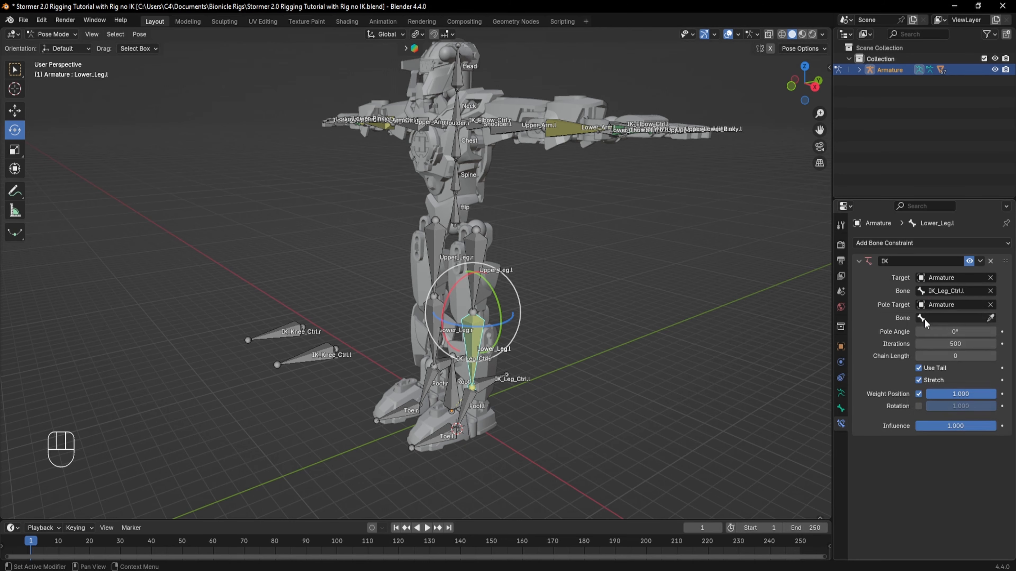
left_click(991, 318)
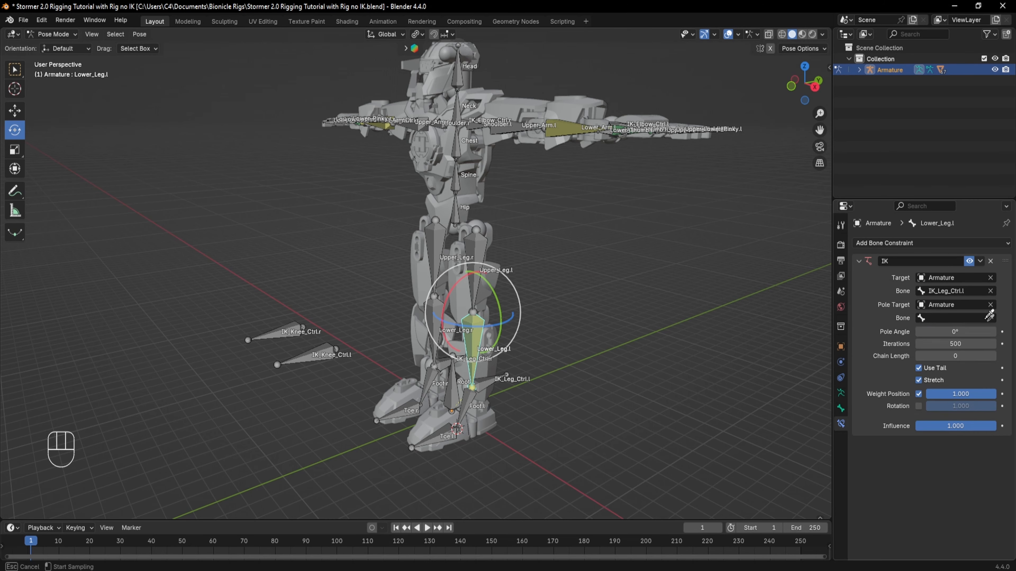
left_click(323, 347)
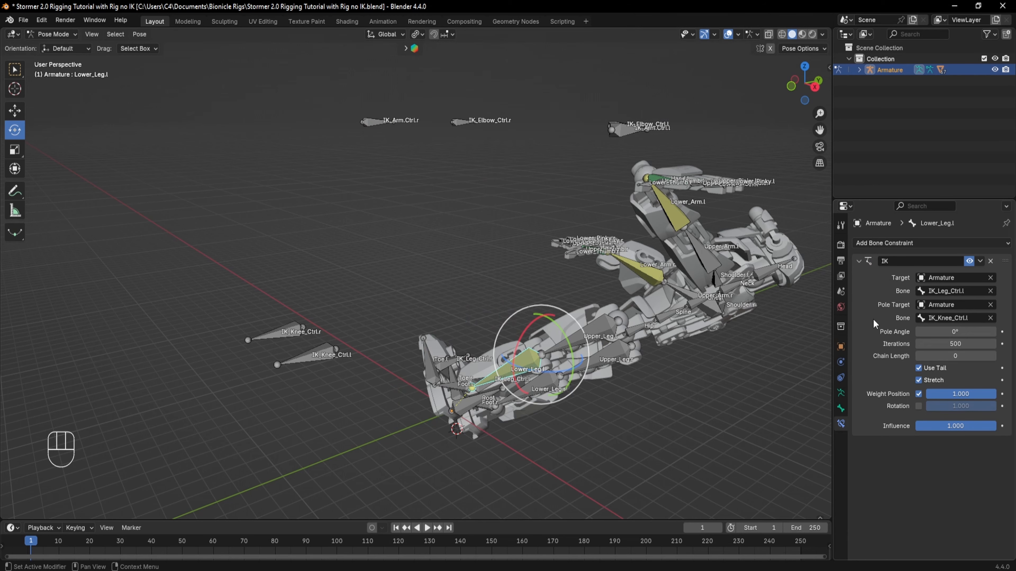
Set the Lower_Leg.l IK constraint's chain length to 2 and its pole angle to -90°
left_click(994, 356)
left_click(993, 356)
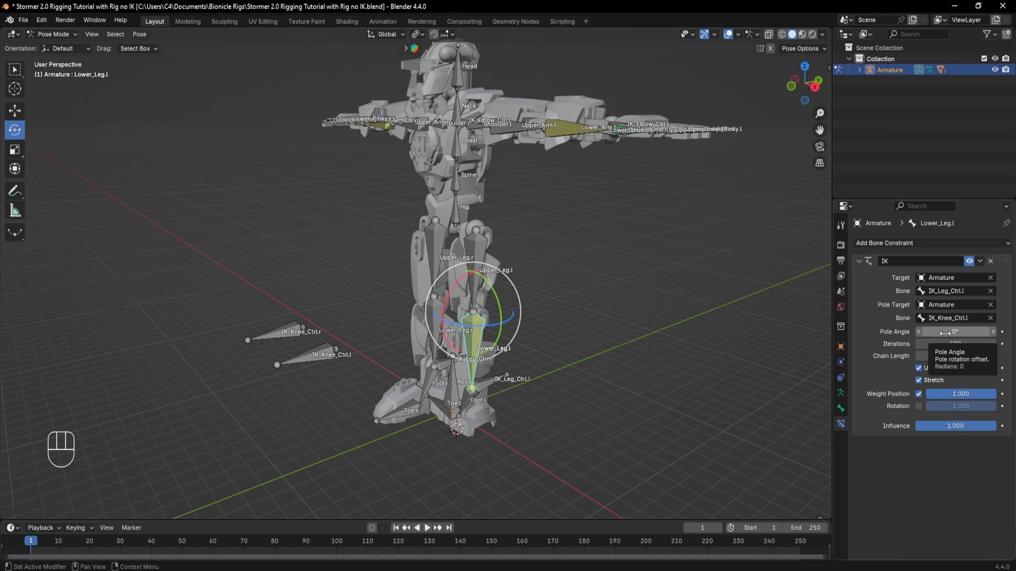
left_click_drag(945, 333, 963, 330)
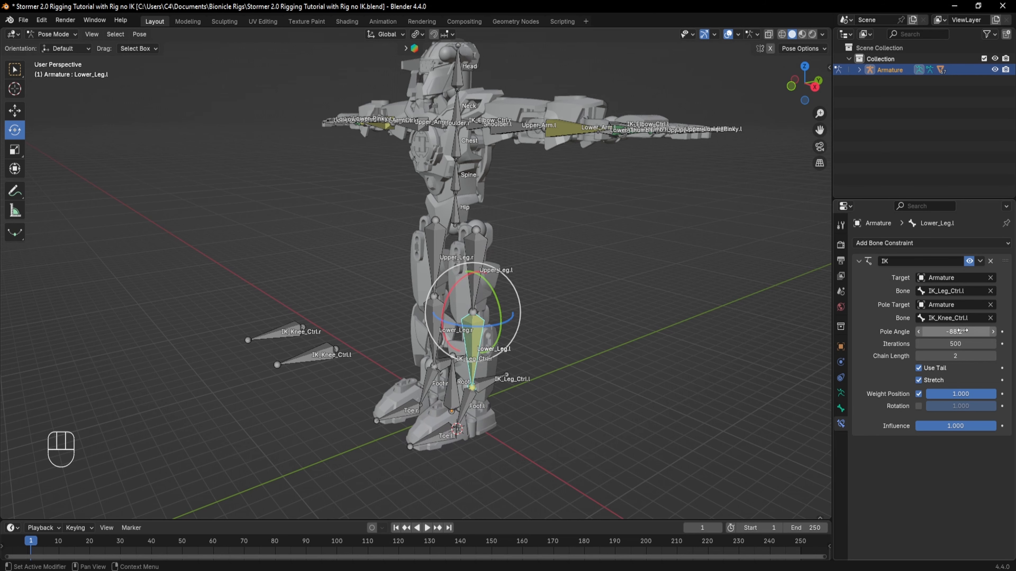
left_click(964, 330)
key("Return")
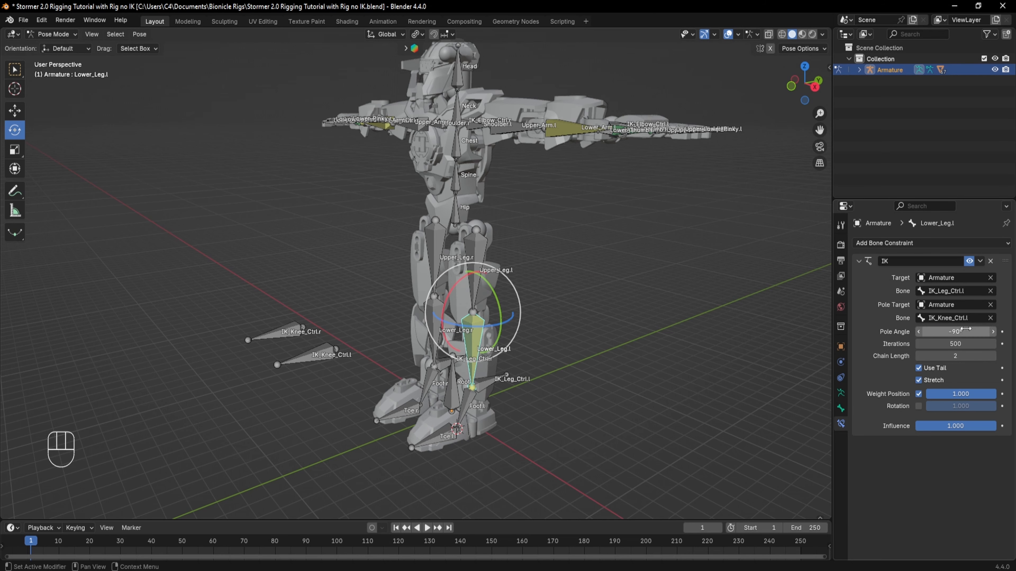
Select the Foot.l bone and add a Copy Location constraint to it
left_click(403, 374)
middle_click_drag(403, 374, 448, 352)
left_click(464, 381)
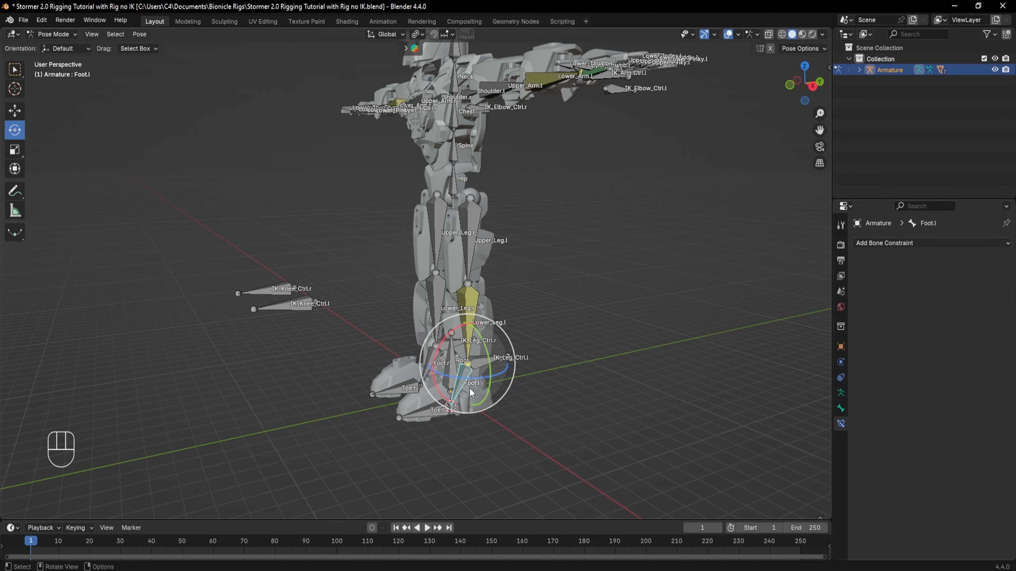
scroll(469, 388, "up", 2)
middle_click_drag(540, 416, 549, 350, "shift")
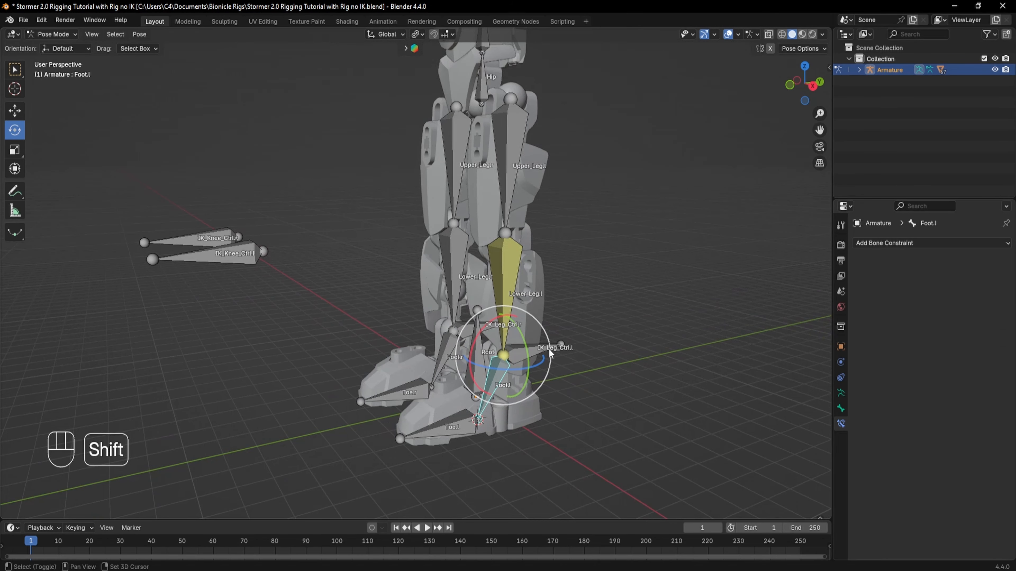
left_click(886, 244)
left_click(805, 272)
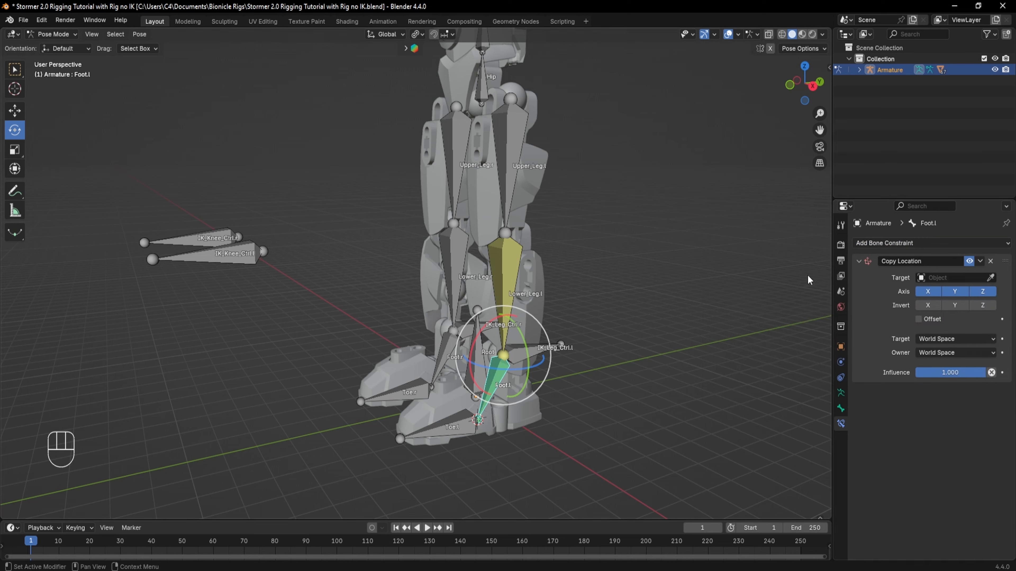
Target the Foot.l Copy Location constraint to the Armature's Lower_Leg.l bone and set Head/Tail to 1.000
left_click(952, 277)
left_click(932, 295)
left_click(992, 291)
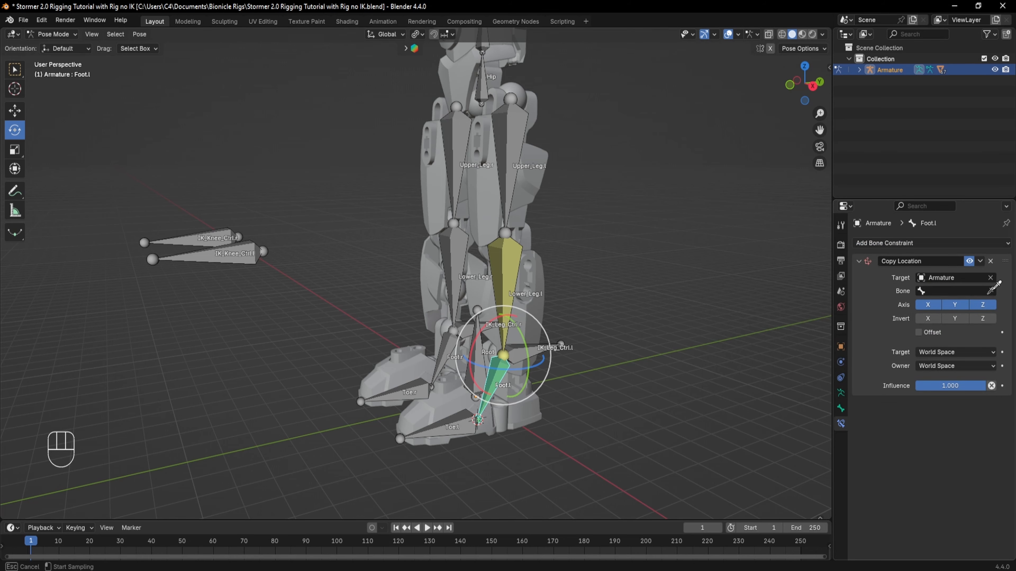
left_click(484, 231)
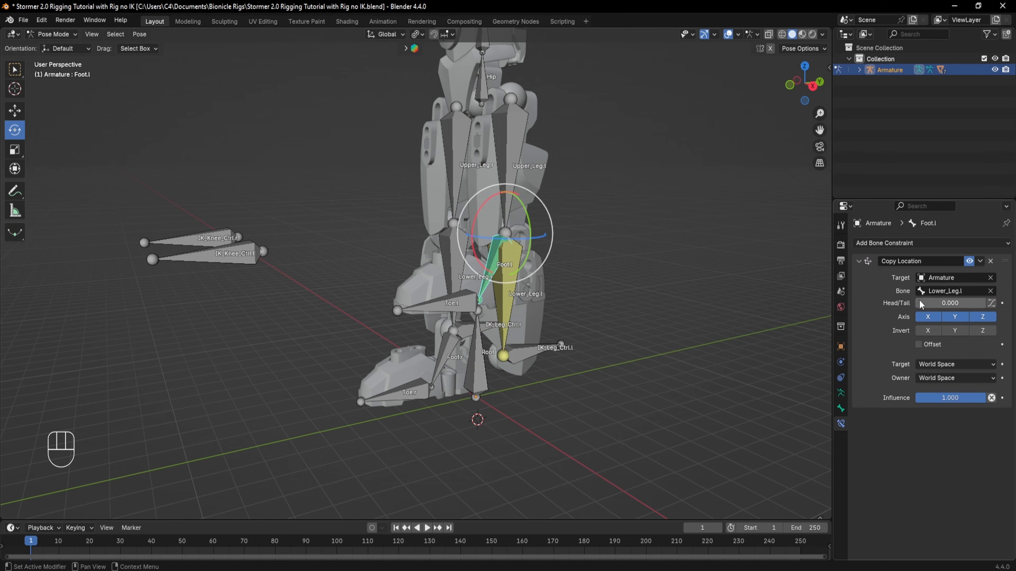
left_click_drag(920, 305, 985, 305)
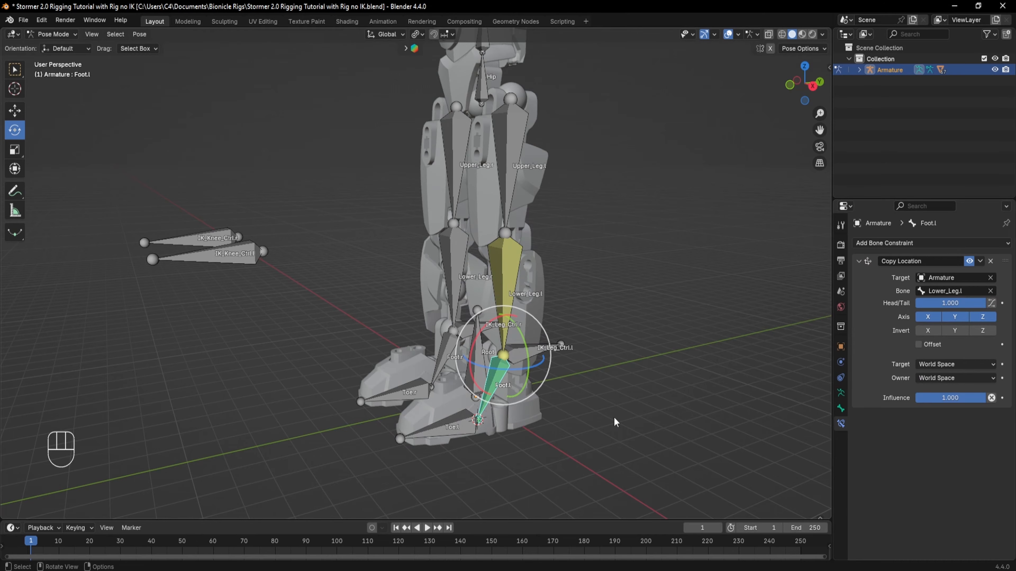
Try raising the IK_Leg_Ctrl.l bone to test how the left leg bends and the foot follows
middle_click_drag(587, 352, 536, 385)
left_click(536, 386)
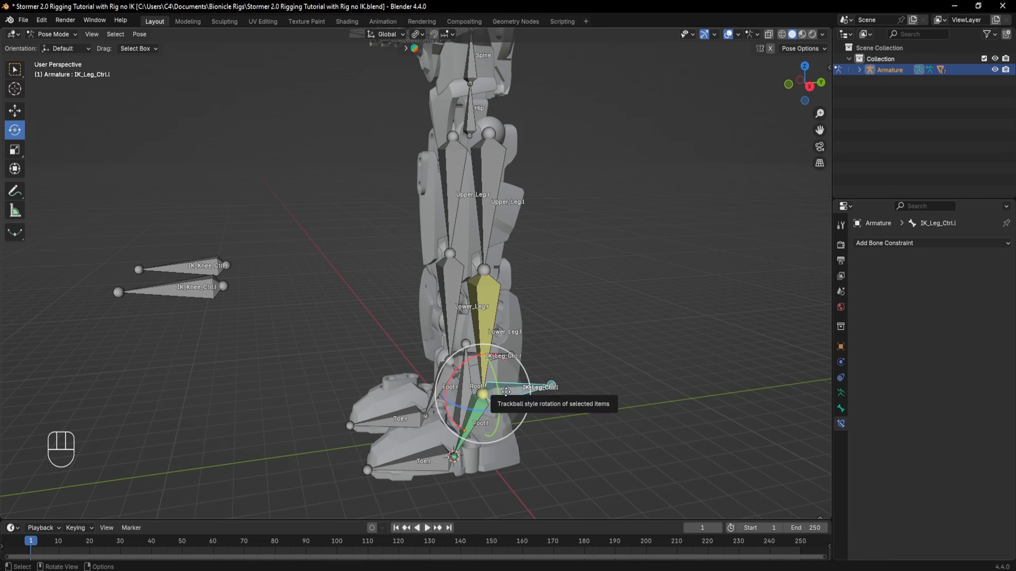
key("g")
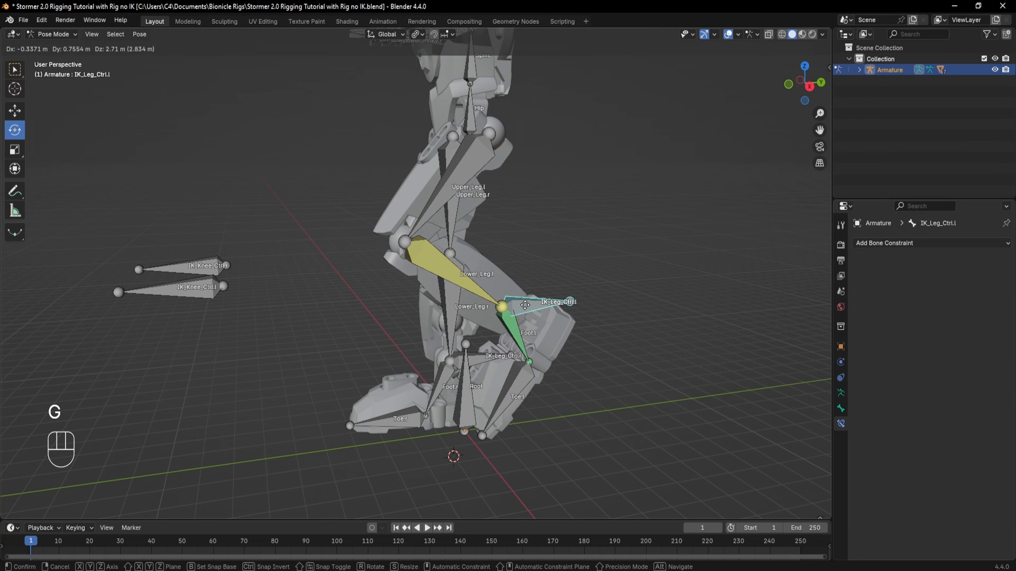
left_click(518, 332)
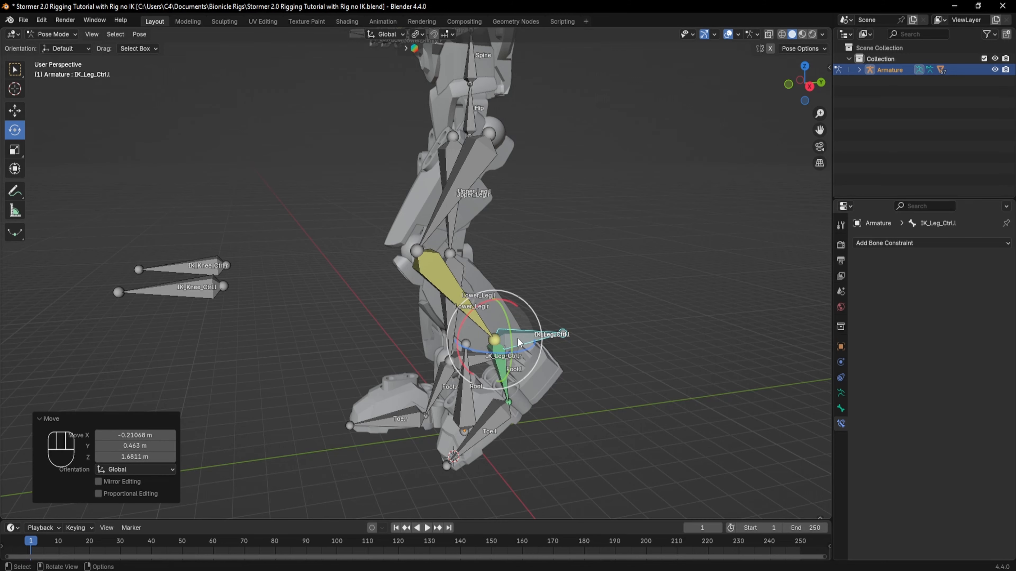
Try moving the IK_Knee_Ctrl.l bone to test the knee's direction, then undo the move
left_click(199, 287)
middle_click_drag(199, 287, 272, 339)
key("g")
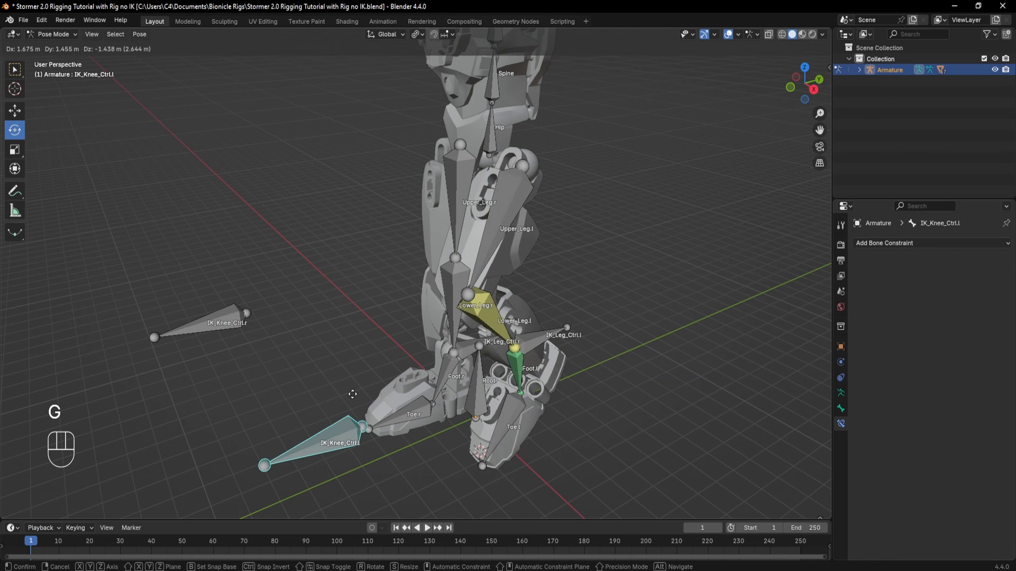
left_click(360, 345)
key("ctrl+z")
key("ctrl+z")
key("ctrl+z")
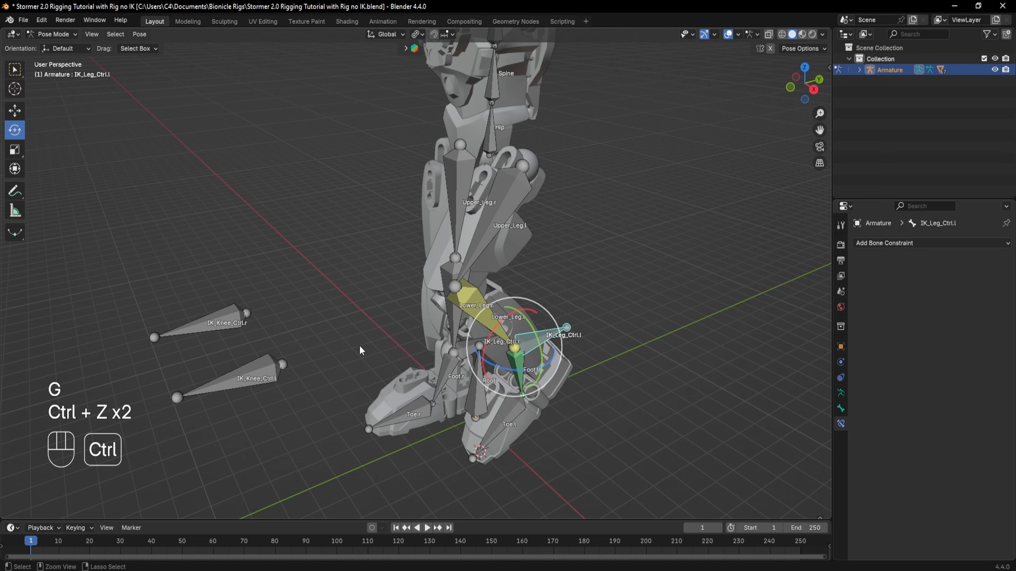
Test the left foot again by moving IK_Leg_Ctrl.l, and undo the test pose
key("g")
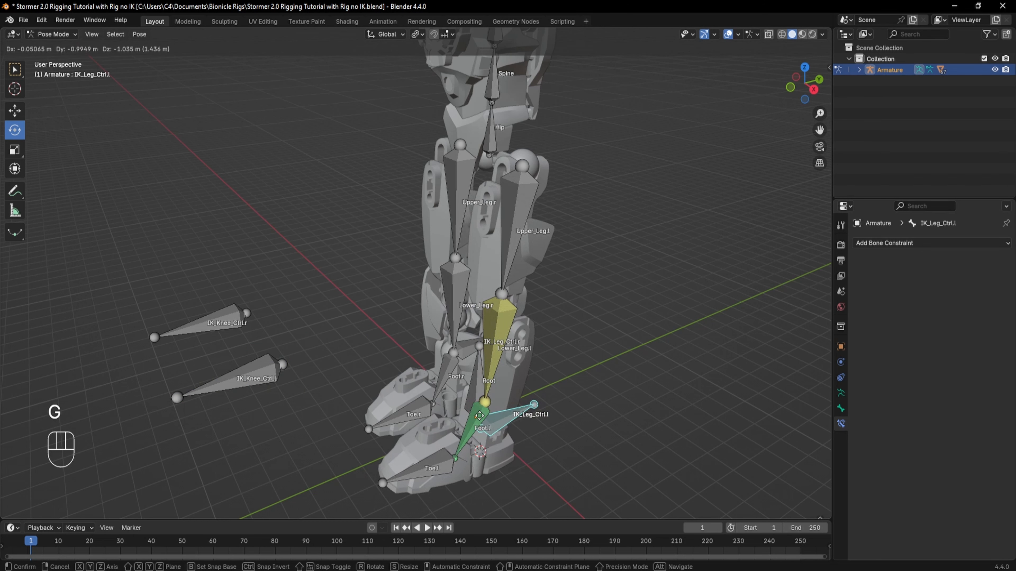
left_click(482, 420)
key("ctrl+z")
Add an Inverse Kinematics constraint to Lower_Leg.r and set it up like the one on the left leg
middle_click_drag(407, 384, 420, 300)
middle_click_drag(395, 332, 393, 313, "shift")
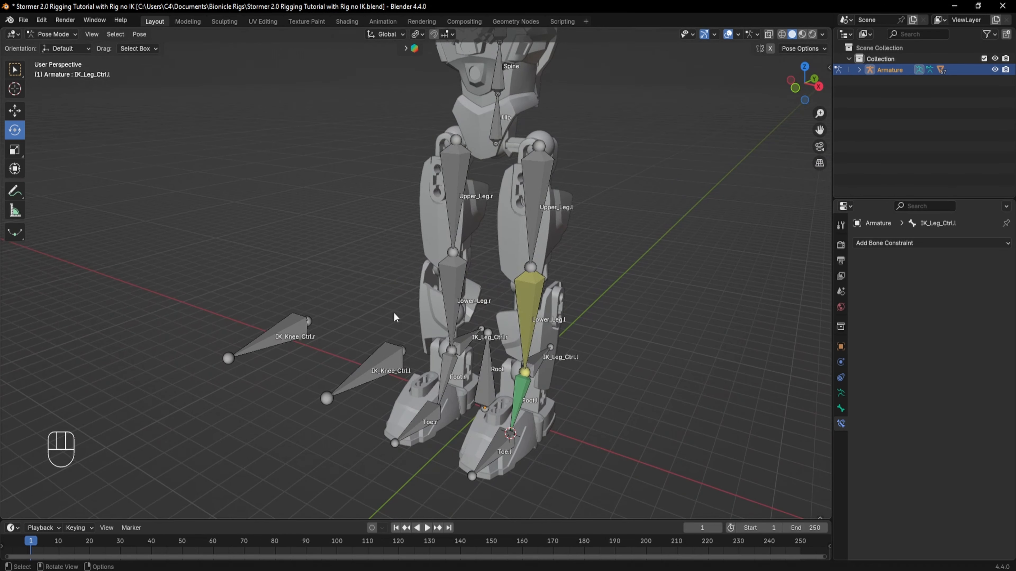
left_click(452, 296)
left_click(930, 243)
left_click(888, 298)
left_click(939, 279)
left_click(932, 306)
left_click(912, 322)
Add a Copy Location constraint to Foot.r, targeting the Armature's Lower_Leg.r bone with Head/Tail at 1.000
left_click(447, 374)
left_click(930, 243)
left_click_drag(920, 302, 988, 303)
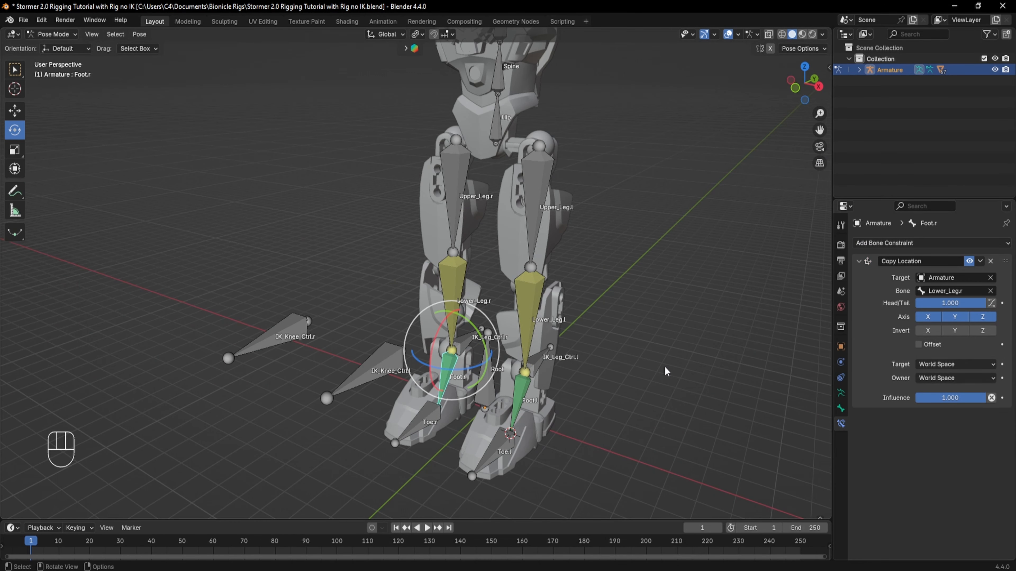
left_click(662, 368)
Try rotating the Hip bone to test its effect on the torso and legs, then undo the rotation
scroll(661, 365, "down", 4)
middle_click_drag(660, 365, 572, 328)
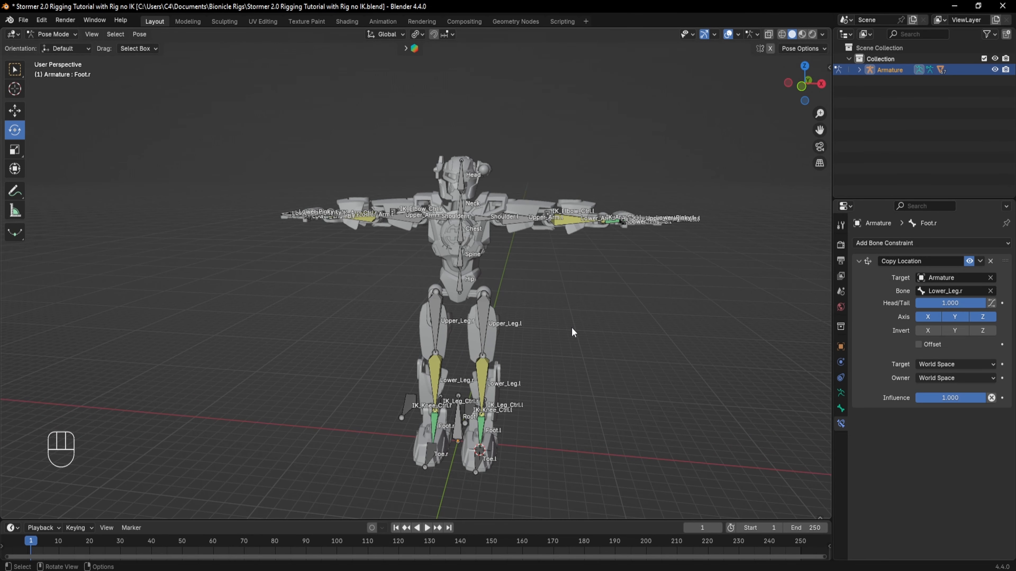
middle_click_drag(571, 327, 539, 344)
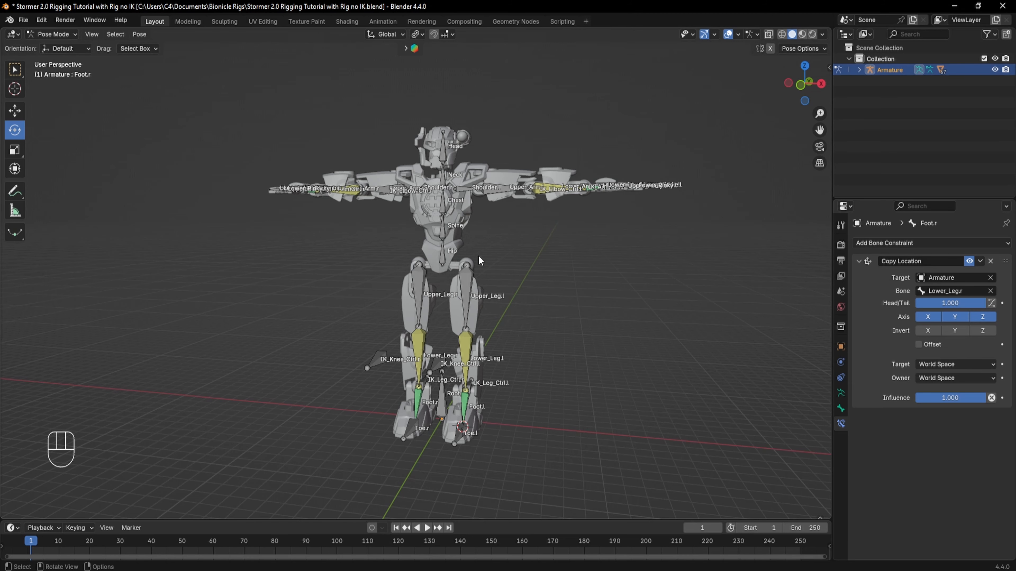
scroll(473, 243, "up", 5)
middle_click_drag(454, 216, 407, 297, "shift")
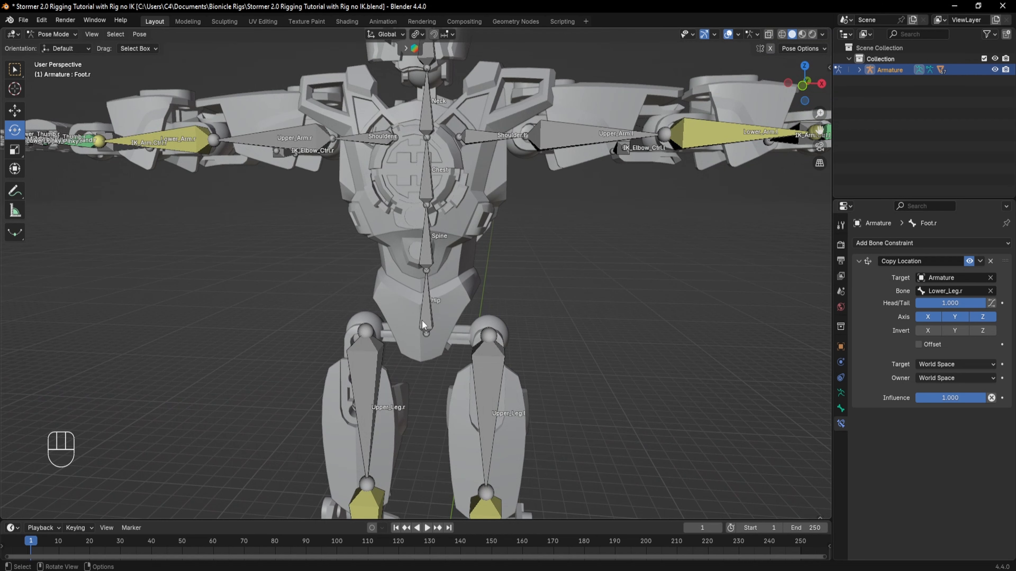
left_click(430, 310)
left_click_drag(430, 310, 431, 336)
key("ctrl+z")
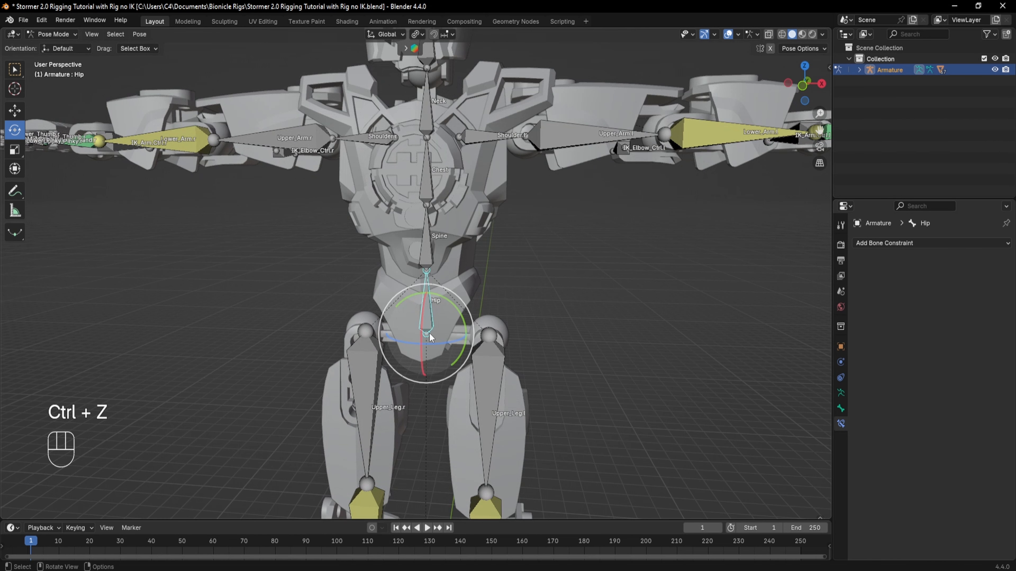
Show the Spine bone's properties, then try rotating the Hip bone again and undo it
left_click(426, 260)
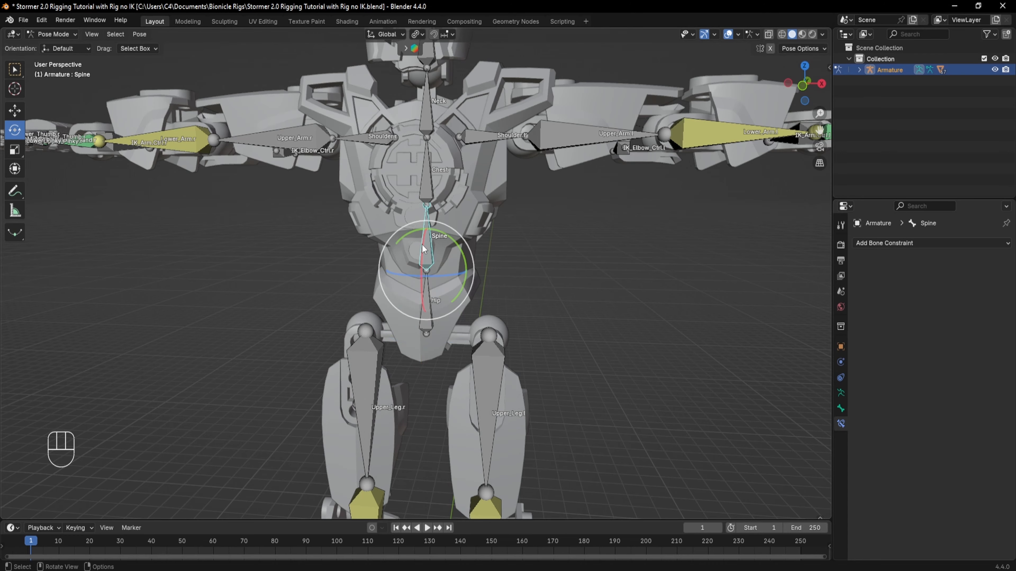
left_click(841, 408)
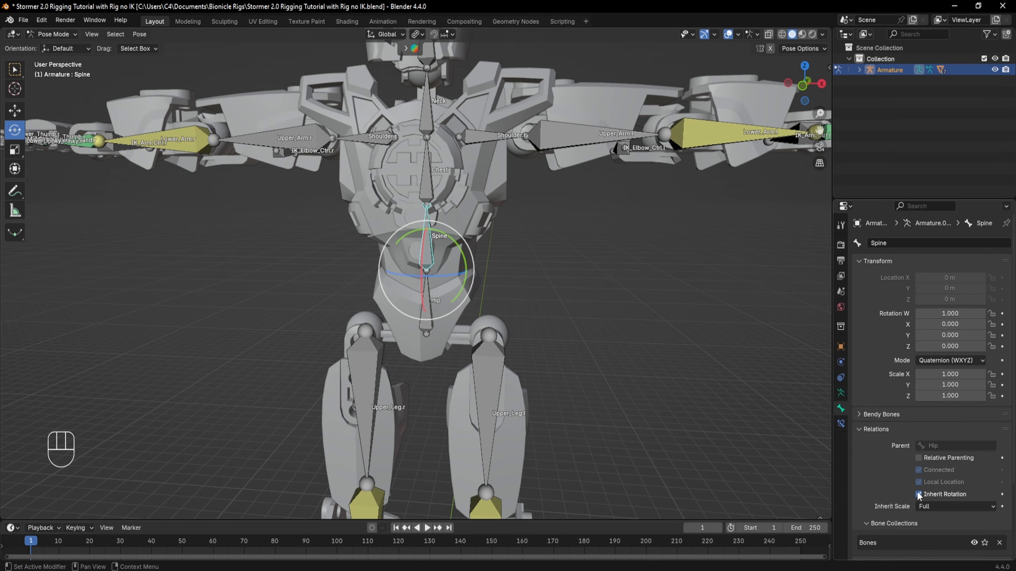
left_click(432, 310)
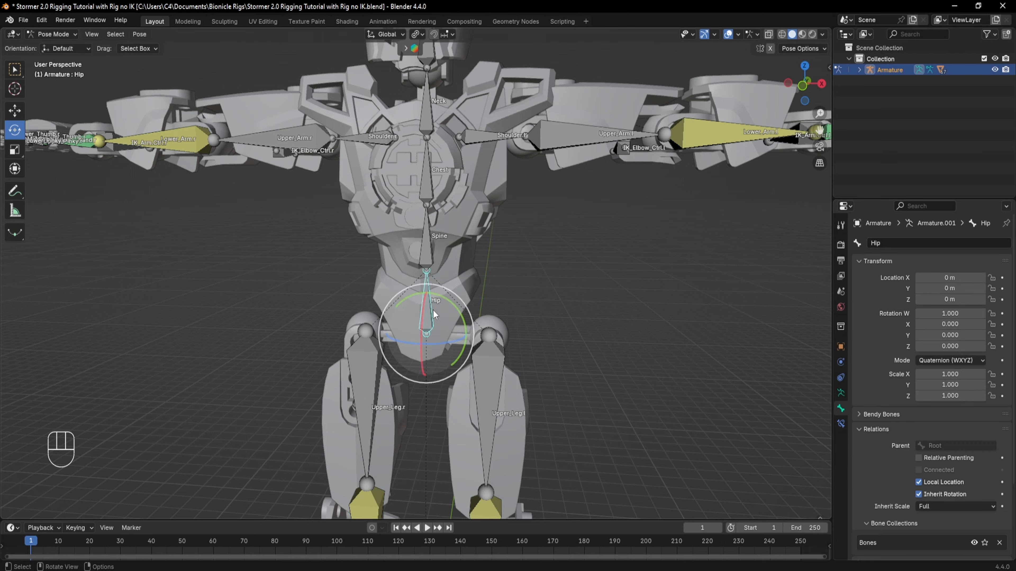
left_click_drag(432, 309, 433, 334)
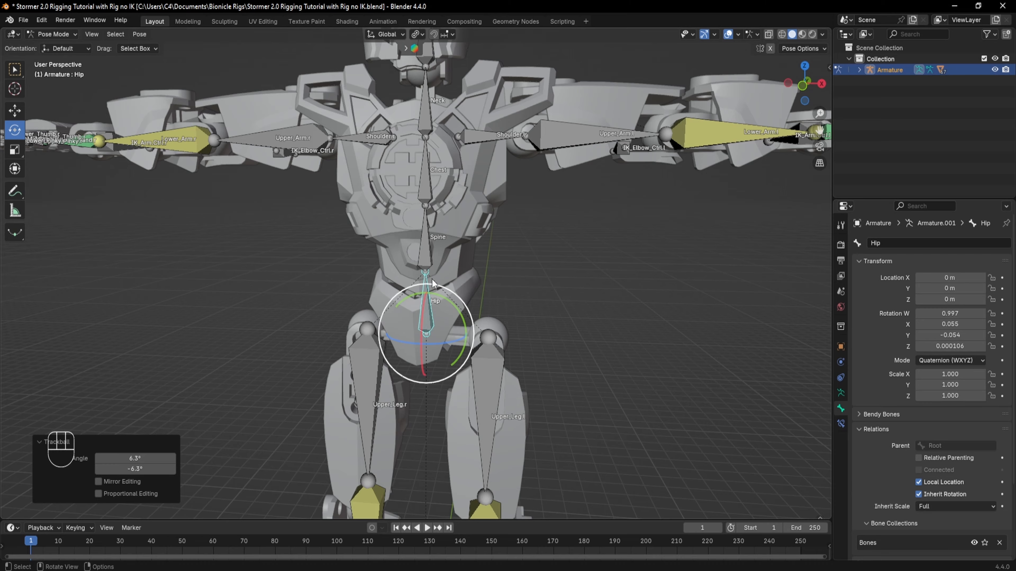
key("ctrl+z")
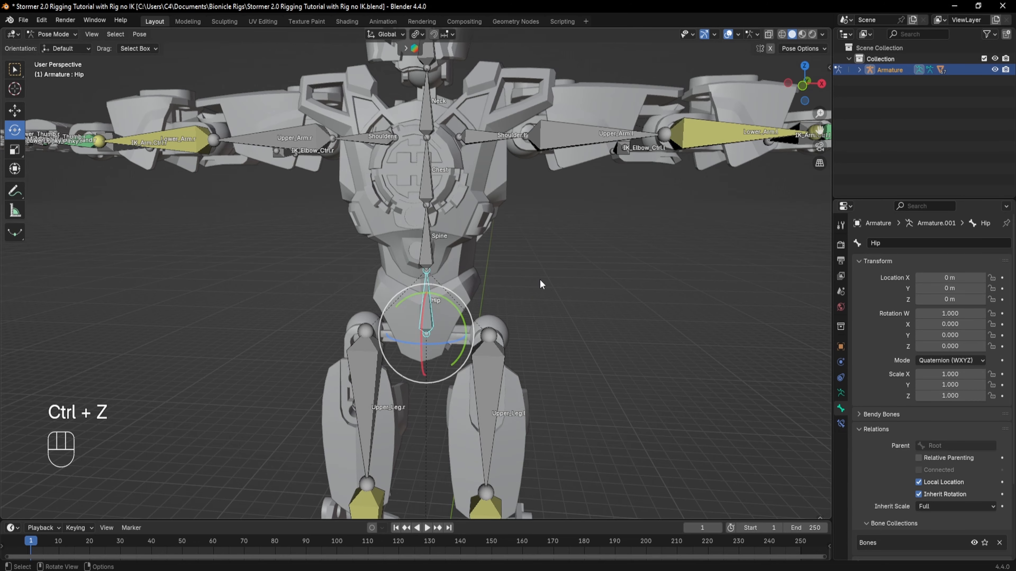
middle_click_drag(540, 280, 490, 370)
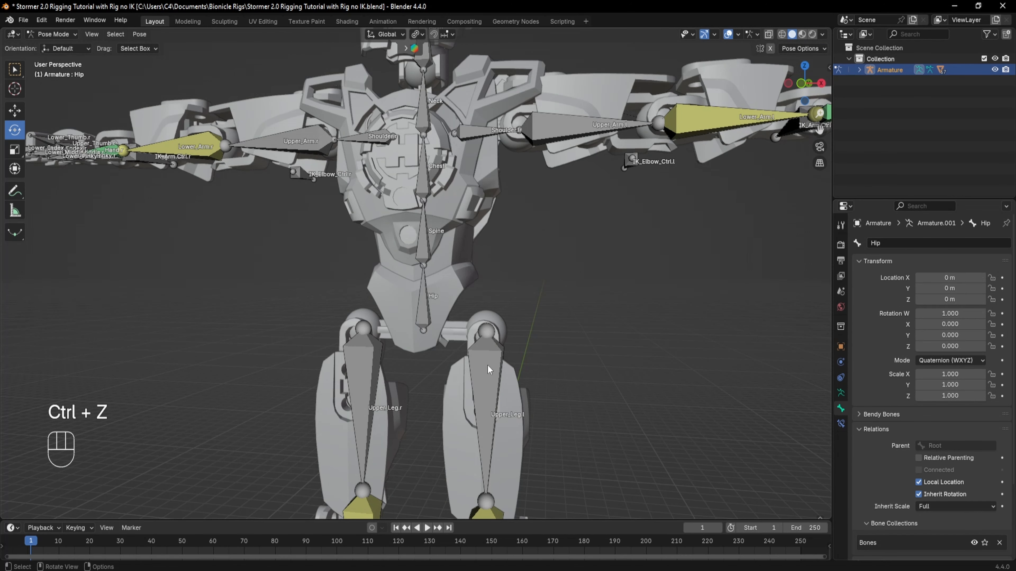
left_click(429, 250)
left_click(593, 338)
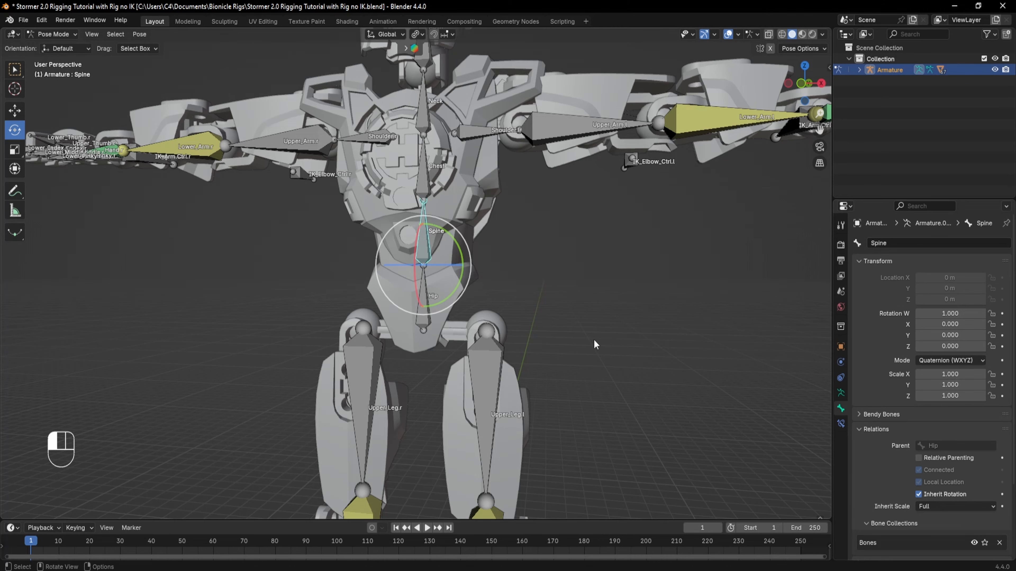
scroll(500, 338, "down", 1)
middle_click_drag(500, 338, 520, 300, "shift")
middle_click_drag(520, 300, 548, 300)
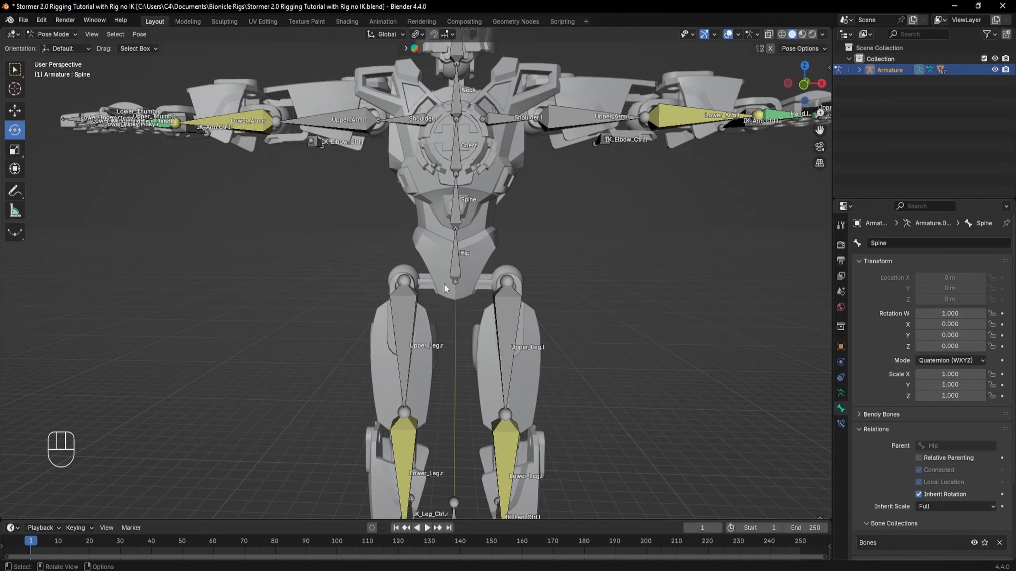
In Object Mode, clear the parent of the pelvis armor and hip joint meshes while keeping their transformation
left_click(54, 34)
left_click(50, 50)
left_click(490, 263)
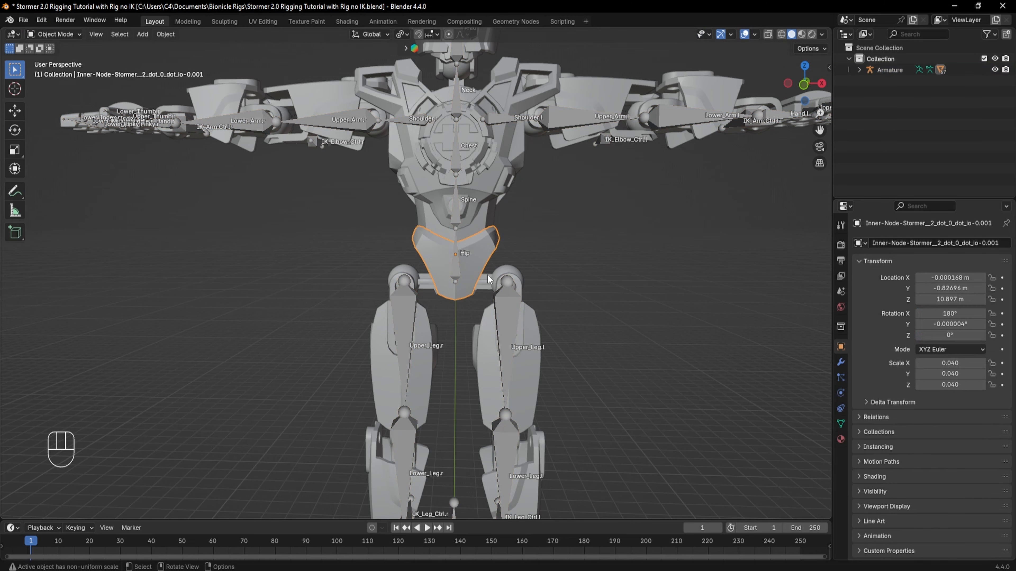
left_click(492, 283)
left_click(489, 253, "shift")
key("alt+p")
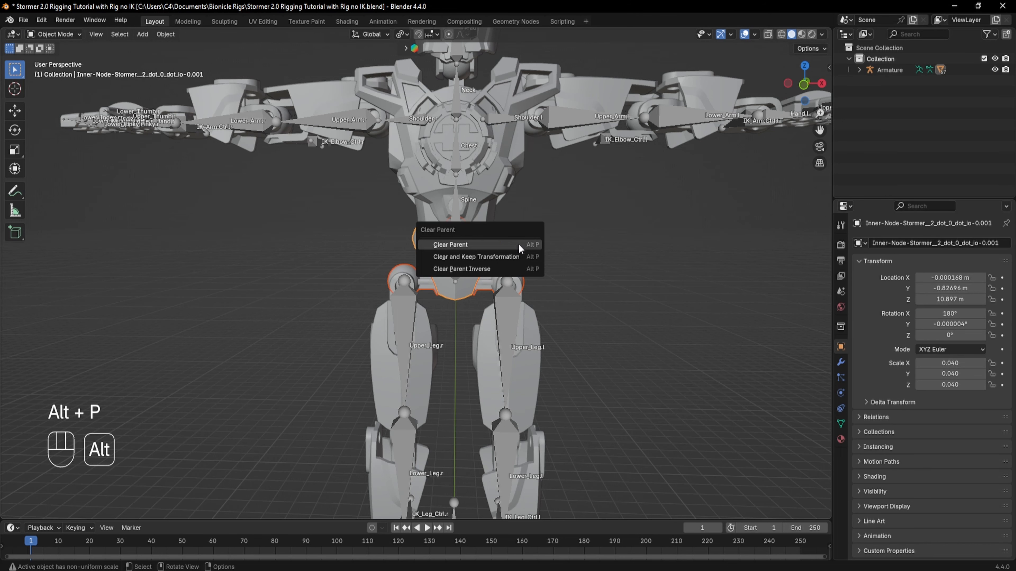
left_click(500, 255)
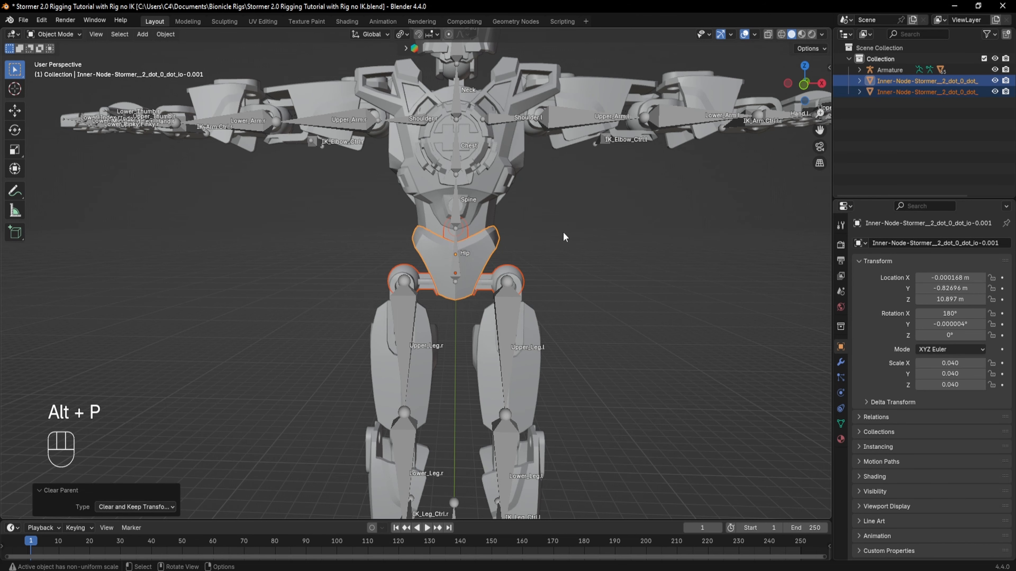
Deselect the meshes, select the Armature and switch it to Edit Mode
left_click(47, 34)
left_click(321, 278)
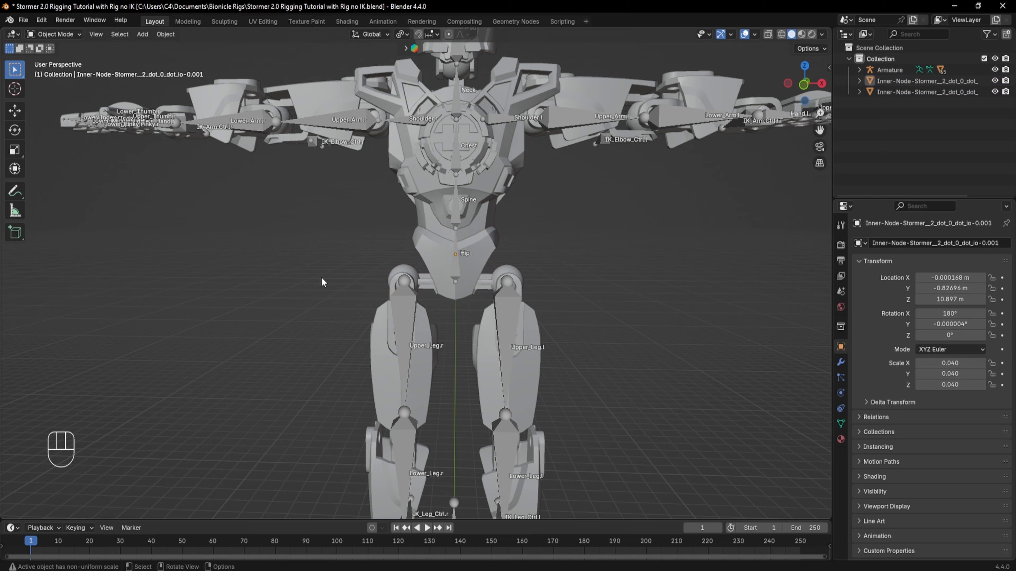
left_click(456, 266)
left_click(54, 34)
left_click(52, 56)
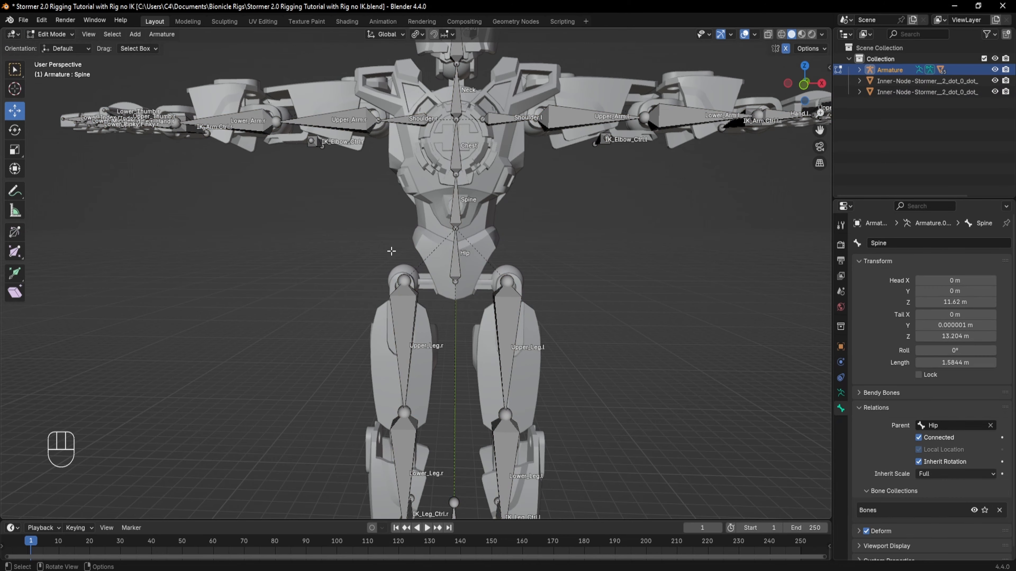
Duplicate the Hip bone in place, leaving the copy at the original's position
middle_click_drag(472, 259, 498, 247)
left_click(451, 261)
scroll(452, 258, "up", 3)
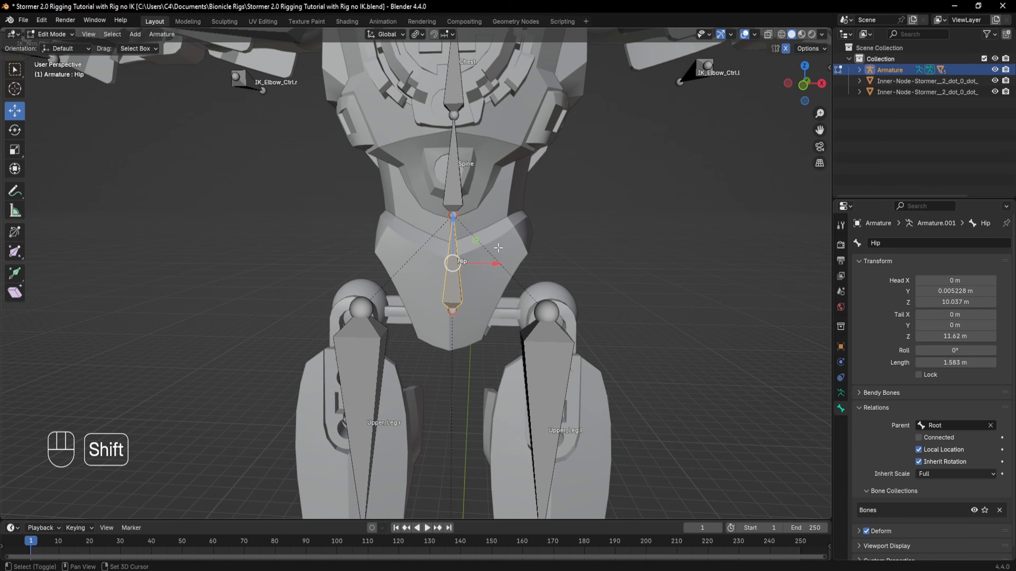
key("shift+d")
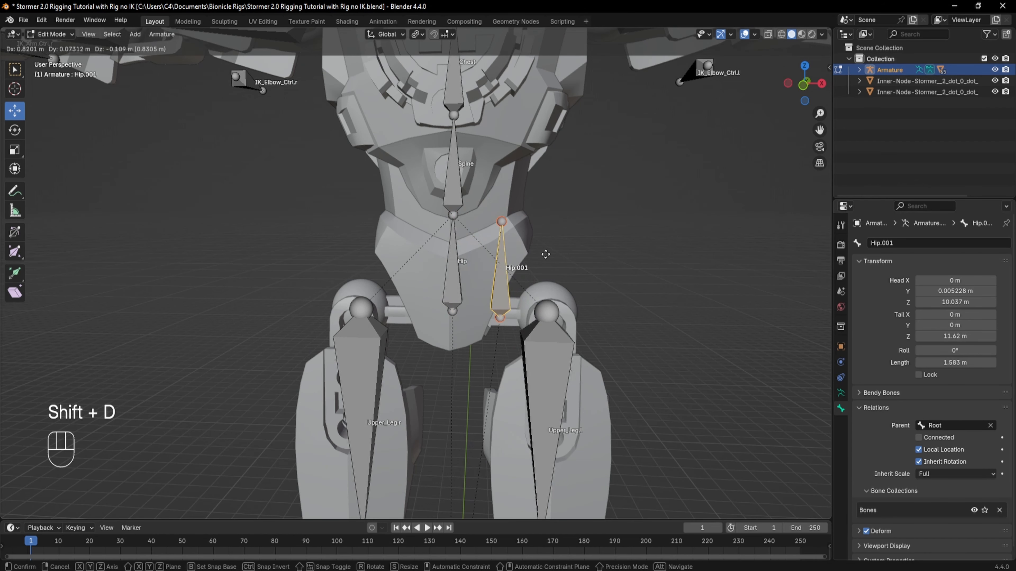
right_click(551, 249)
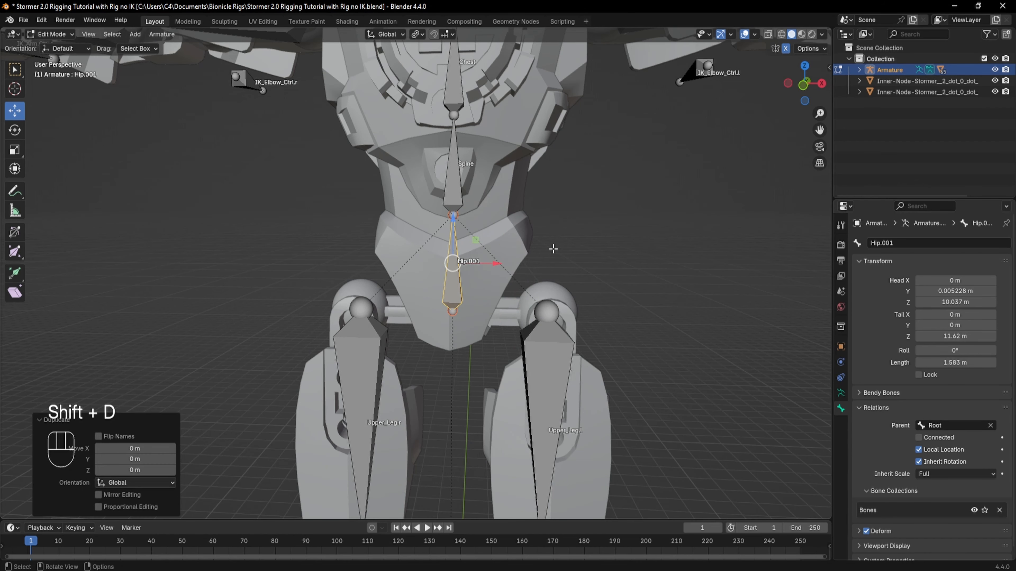
Switch the direction of the duplicated hip bone and rename it Hip_Ctrl
right_click(451, 284)
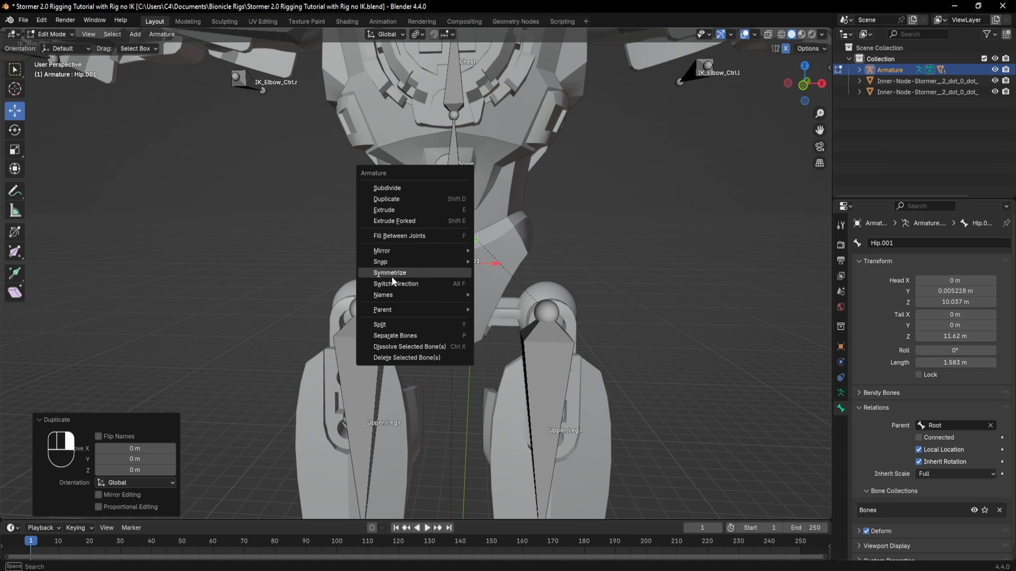
left_click(395, 284)
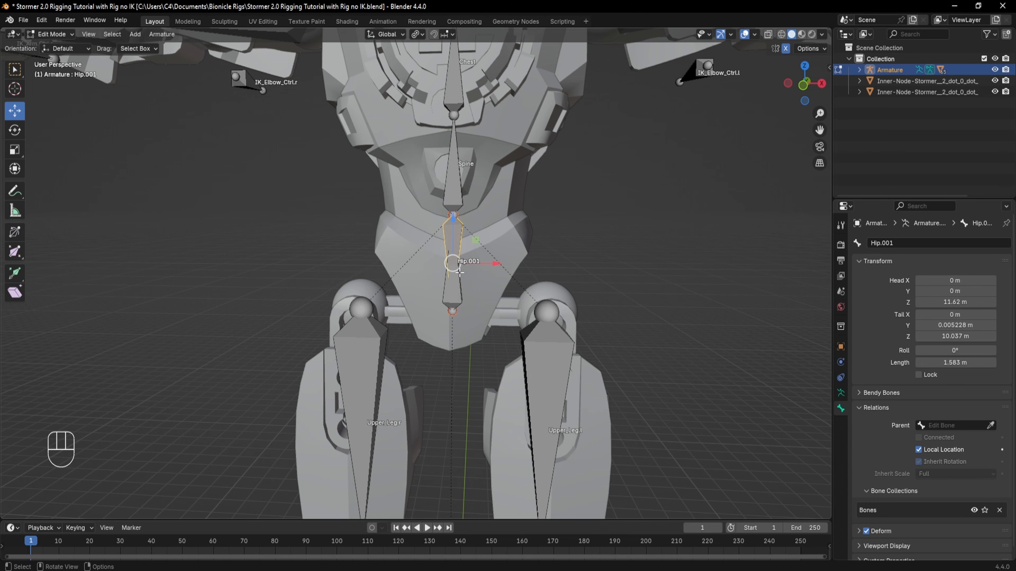
middle_click_drag(460, 274, 473, 251)
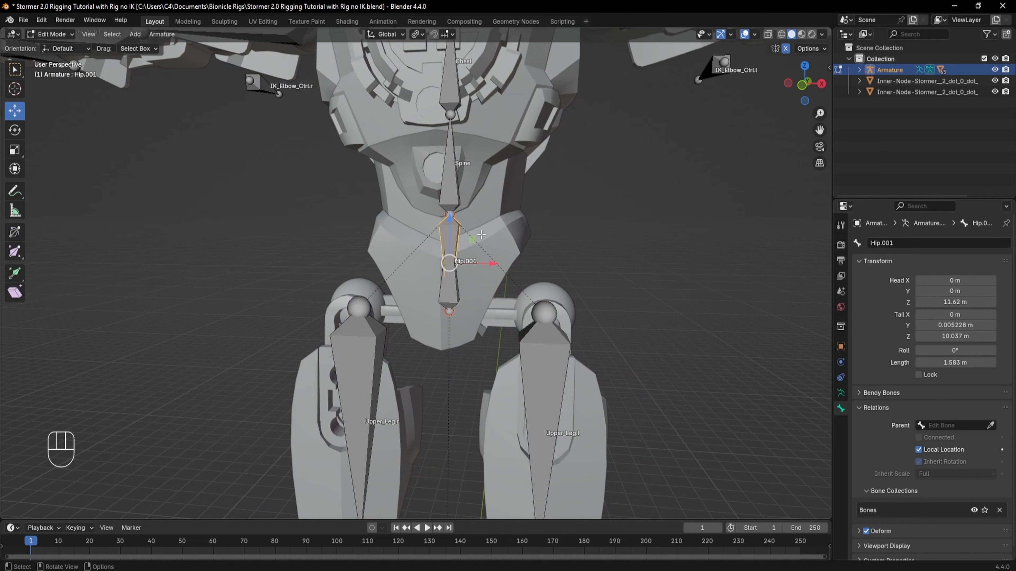
left_click(898, 243)
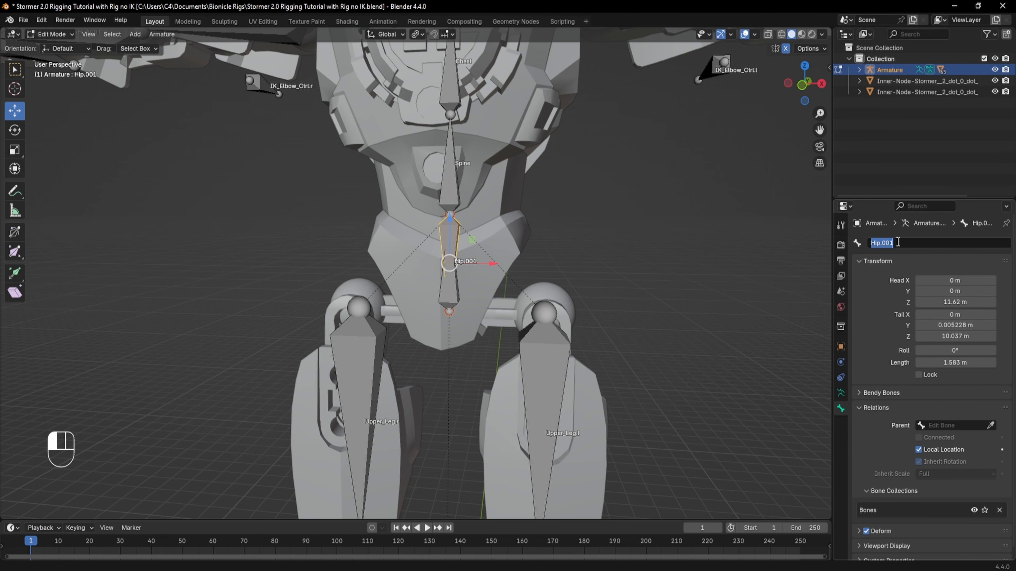
type("Hip_Ctrl")
key("Return")
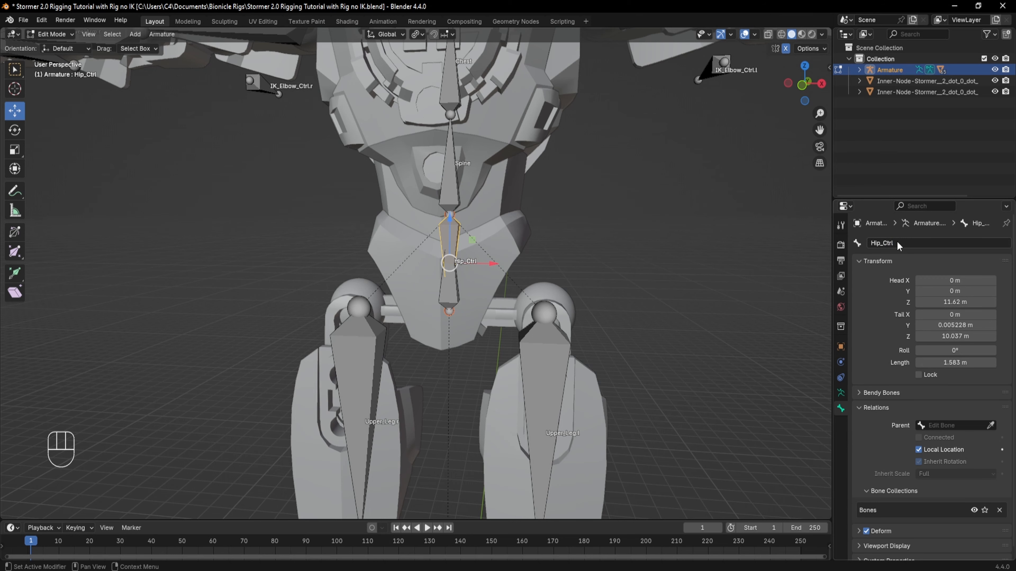
left_click(622, 233)
Parent the hip joint and pelvis armor meshes to the Hip_Ctrl bone with the Bone parent type, selecting the bone in Pose Mode
left_click(54, 34)
left_click(43, 48)
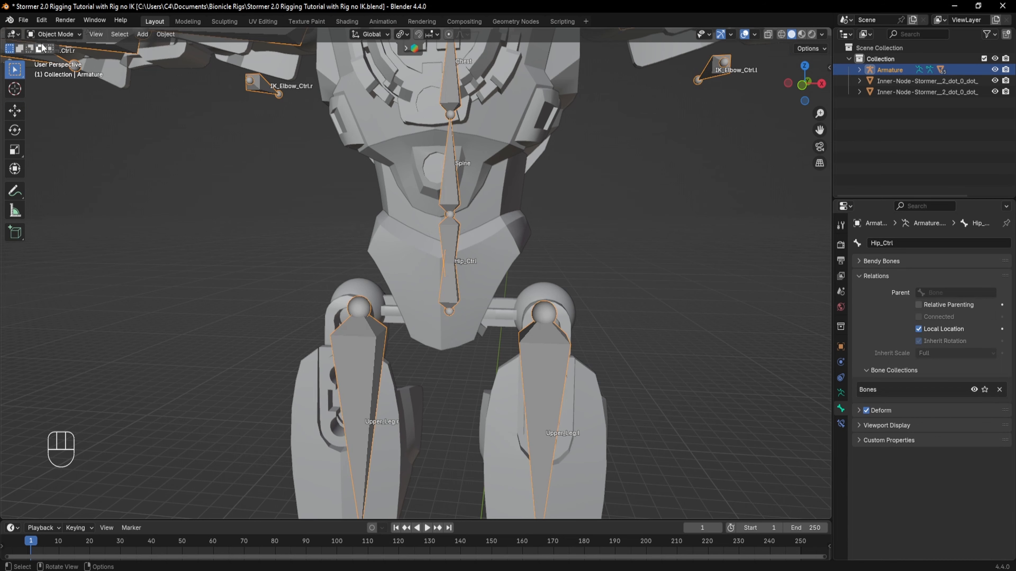
left_click(505, 313)
left_click(508, 246, "shift")
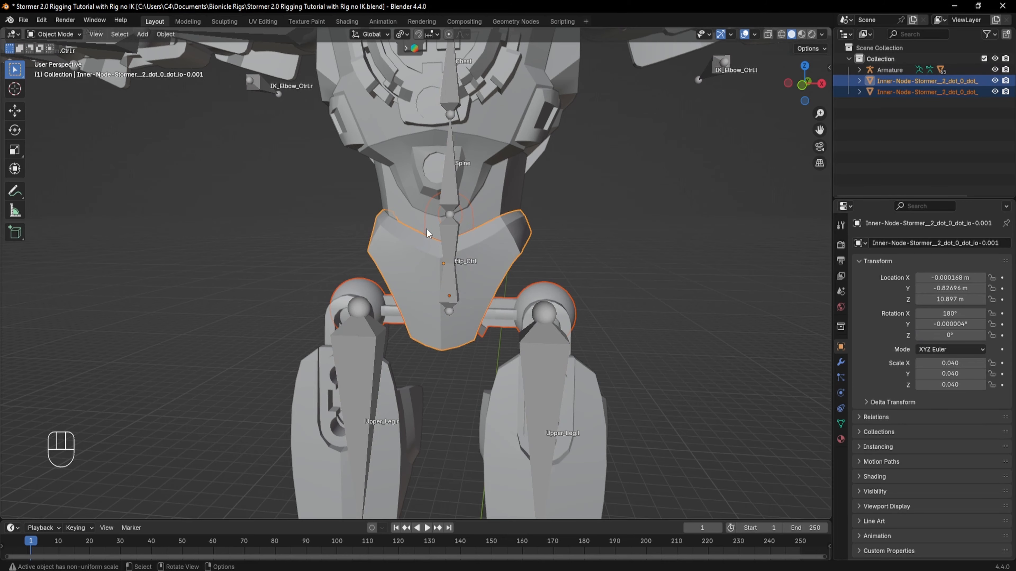
left_click(448, 238, "shift")
left_click(54, 34)
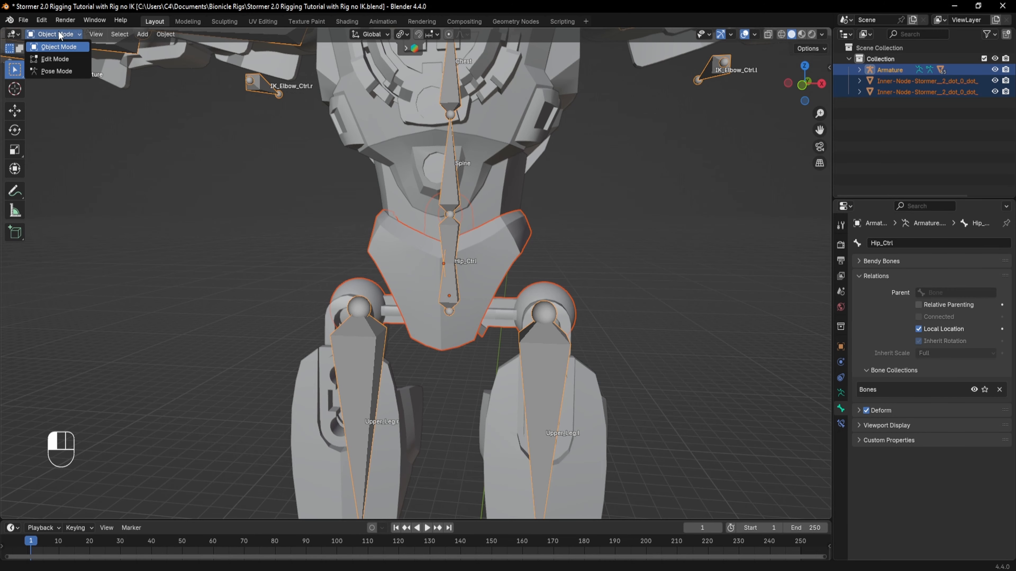
left_click(60, 74)
left_click(444, 232)
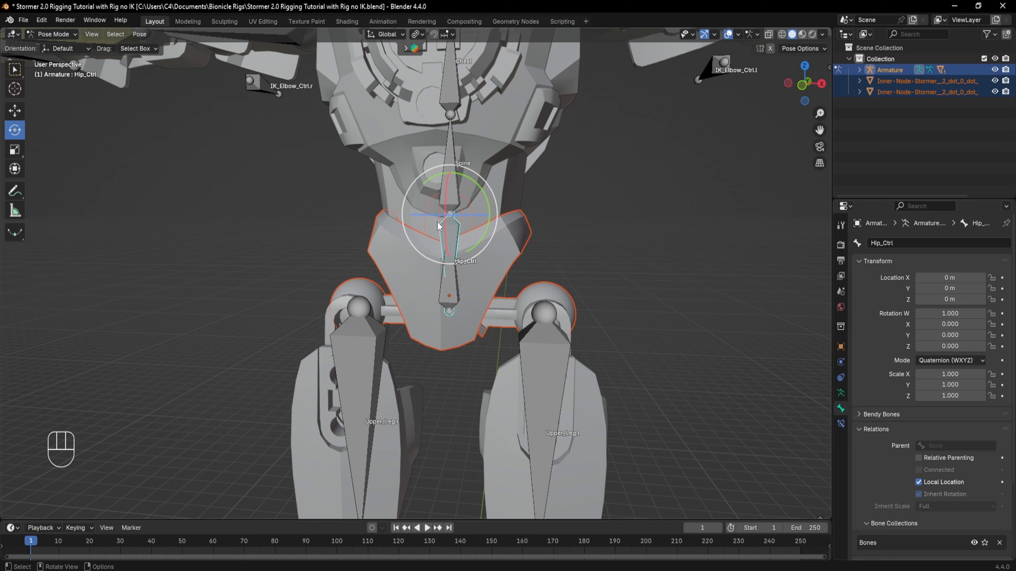
key("ctrl+p")
left_click(516, 185)
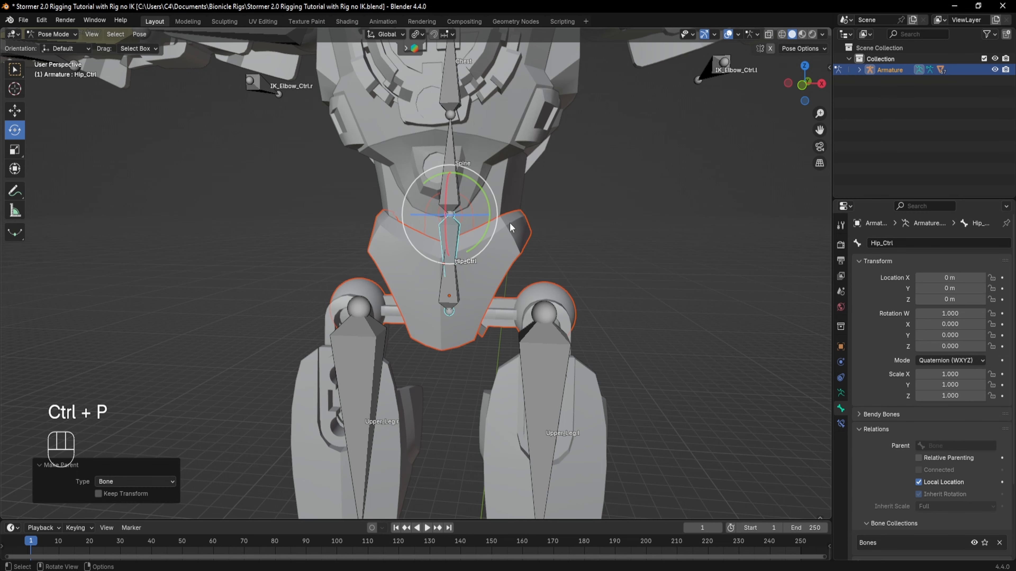
Try a free trackball rotation of the Hip_Ctrl bone and undo it
left_click(481, 250)
left_click(461, 224)
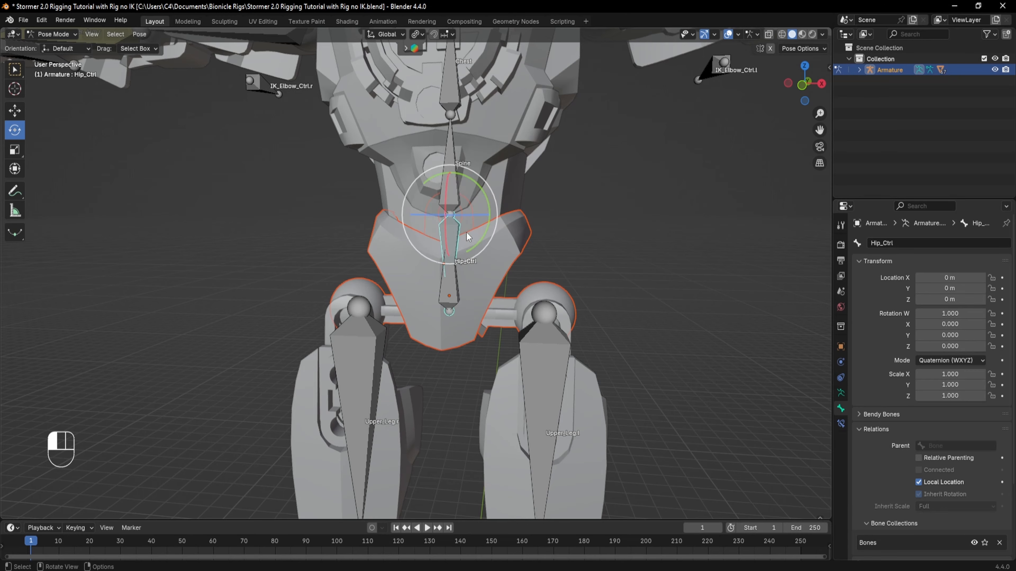
key("r")
key("r")
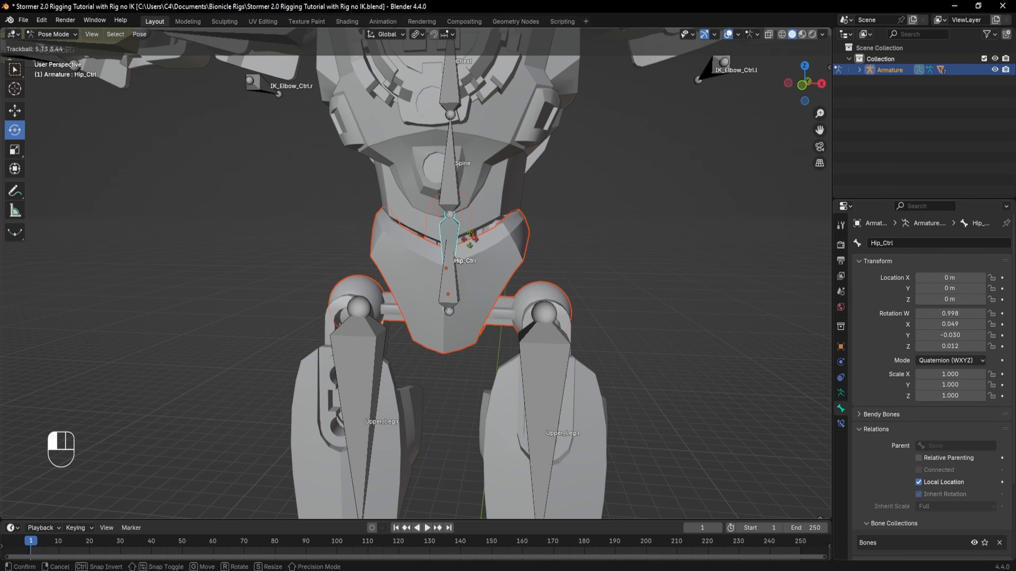
left_click(565, 265)
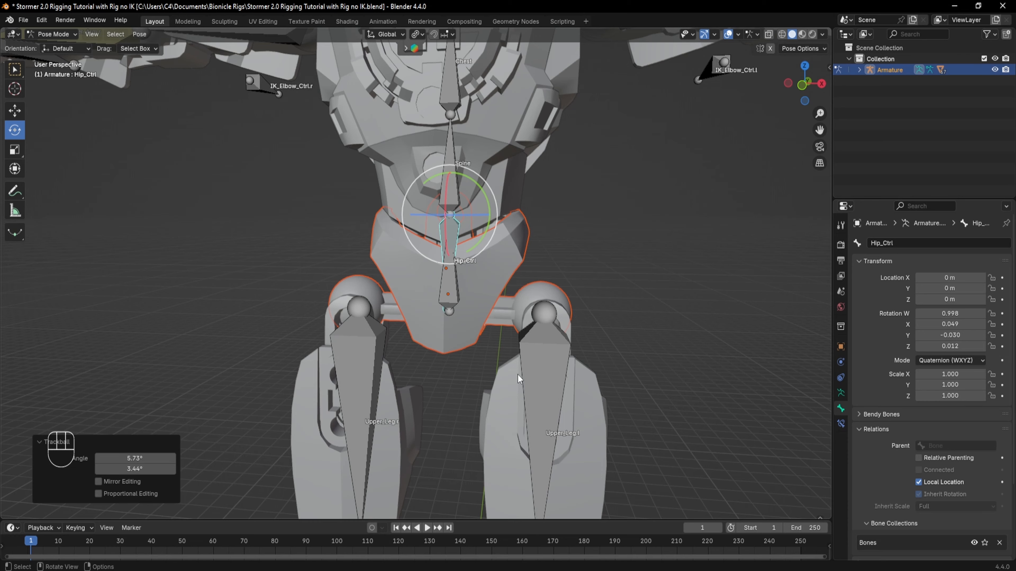
key("ctrl+z")
key("ctrl+z")
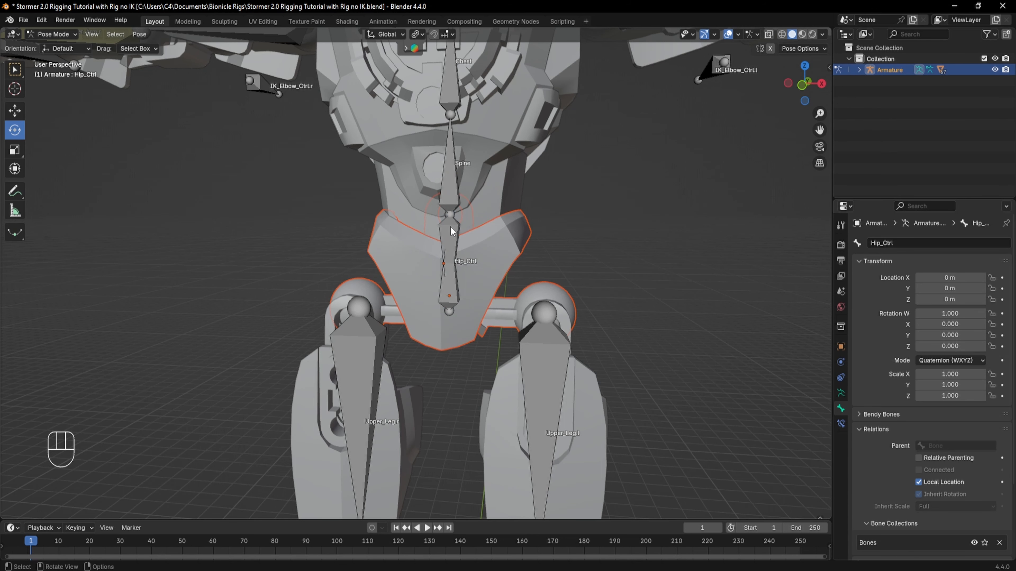
In Edit Mode, parent the Hip_Ctrl bone to the Hip bone with Keep Offset
left_click(47, 34)
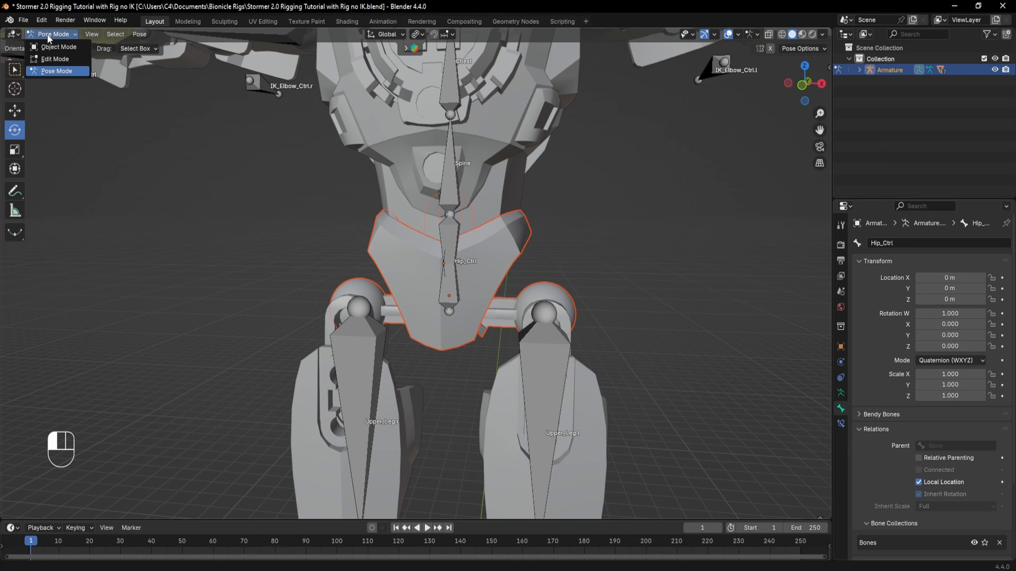
left_click(50, 60)
left_click(443, 235)
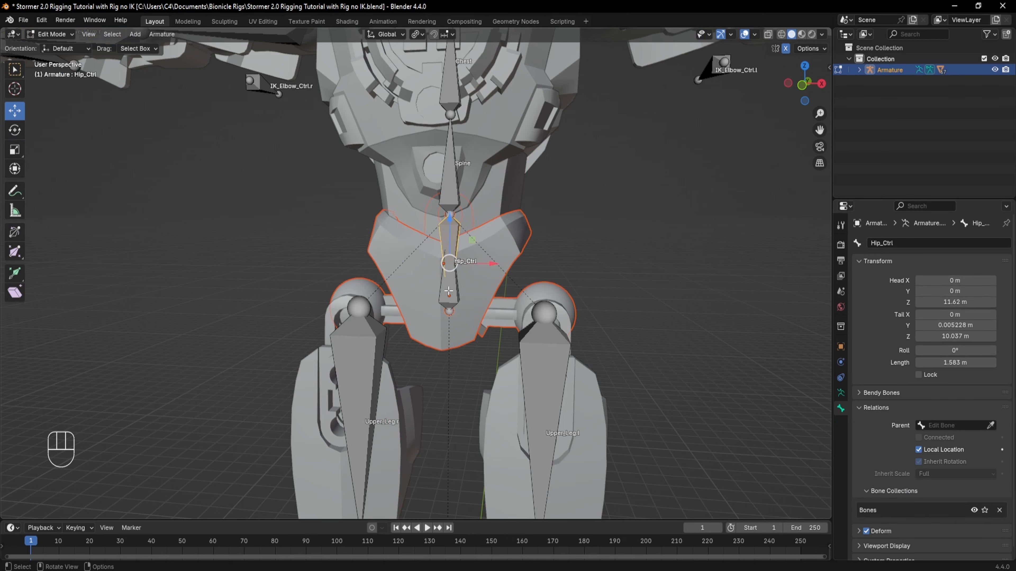
left_click(442, 298, "shift")
key("ctrl+p")
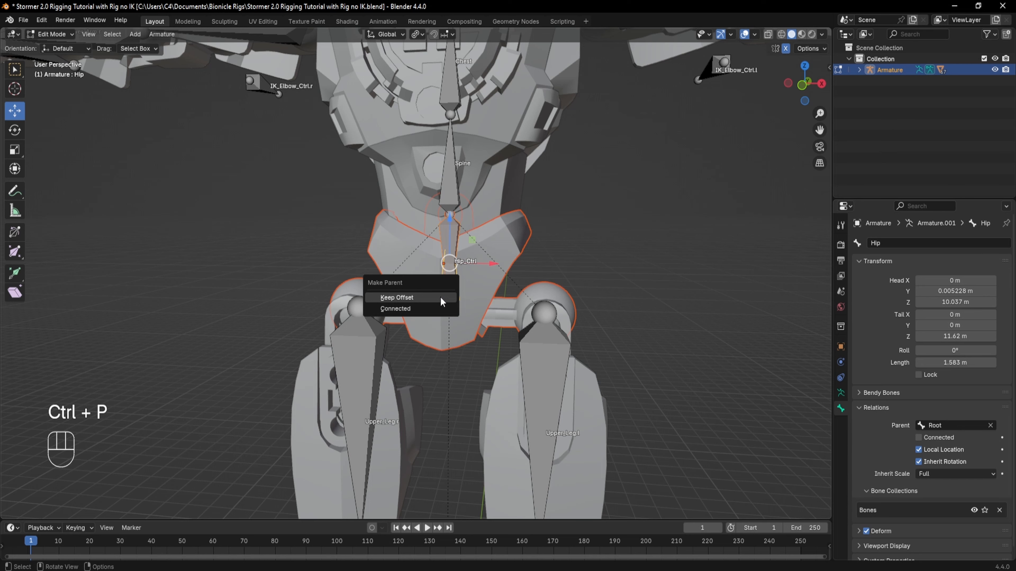
left_click(441, 300)
In Pose Mode, check the parent relations of the Upper_Leg.l and Hip bones
key("ctrl+Tab")
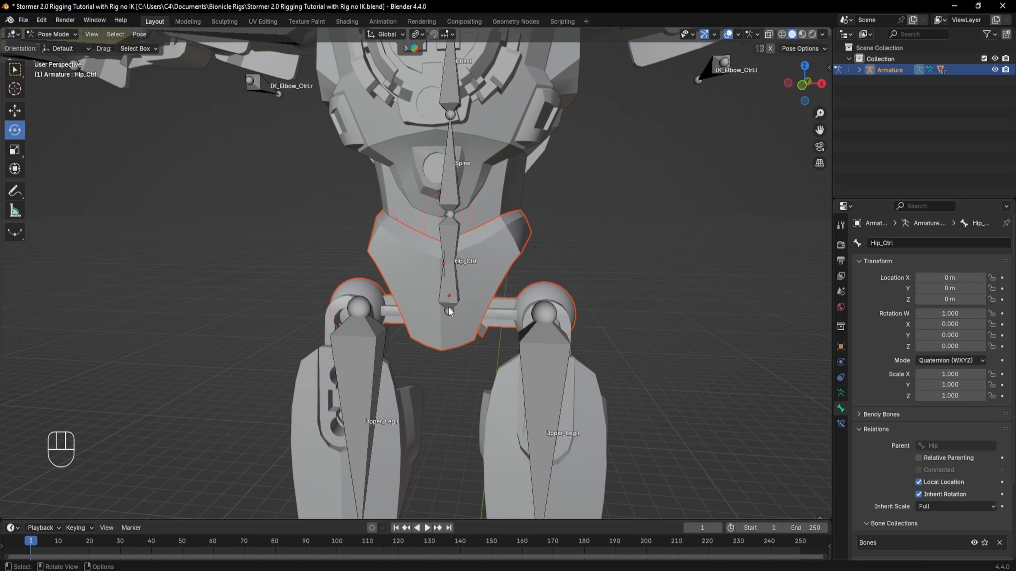
left_click(542, 346)
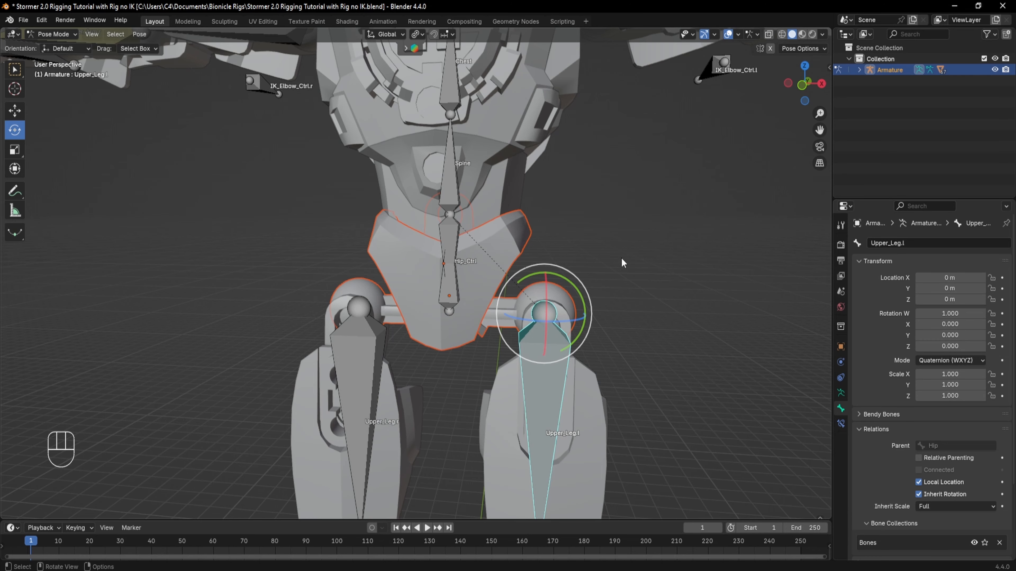
left_click(626, 249)
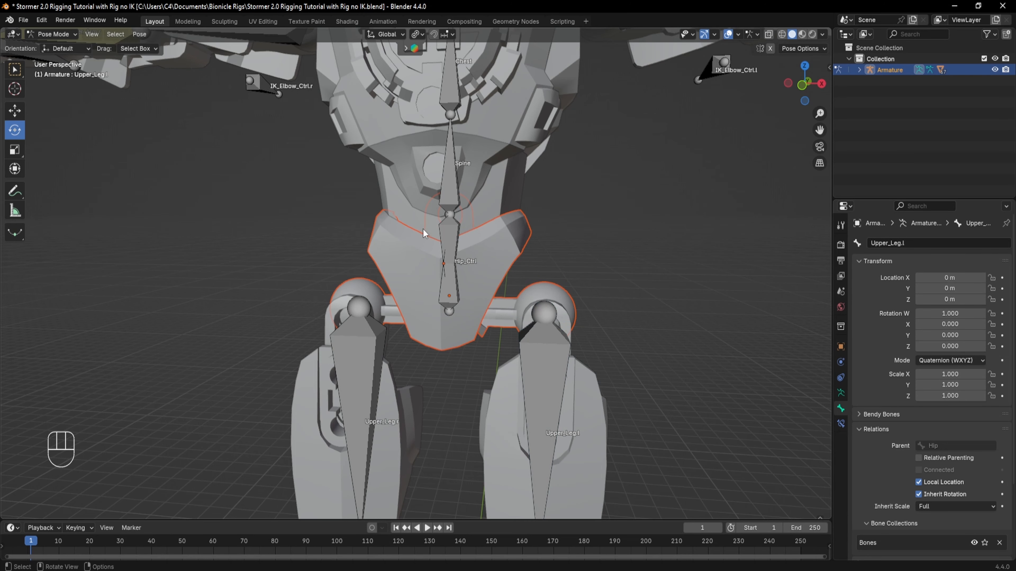
left_click(458, 298)
left_click(653, 233)
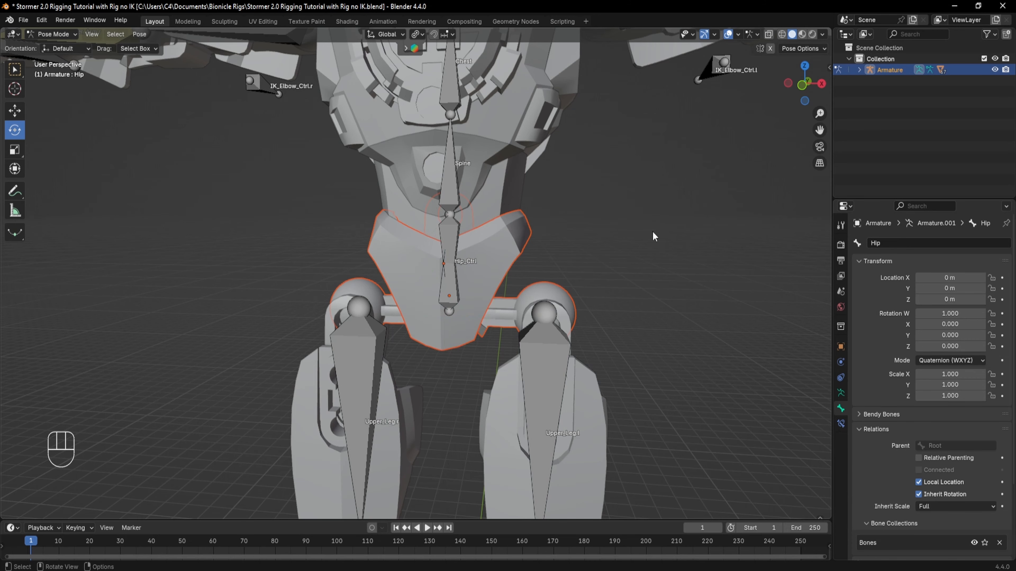
In Edit Mode, parent the Upper_Leg.l bone to the Hip_Ctrl bone with Keep Offset
left_click(56, 37)
left_click(66, 59)
scroll(540, 297, "down", 4, "shift")
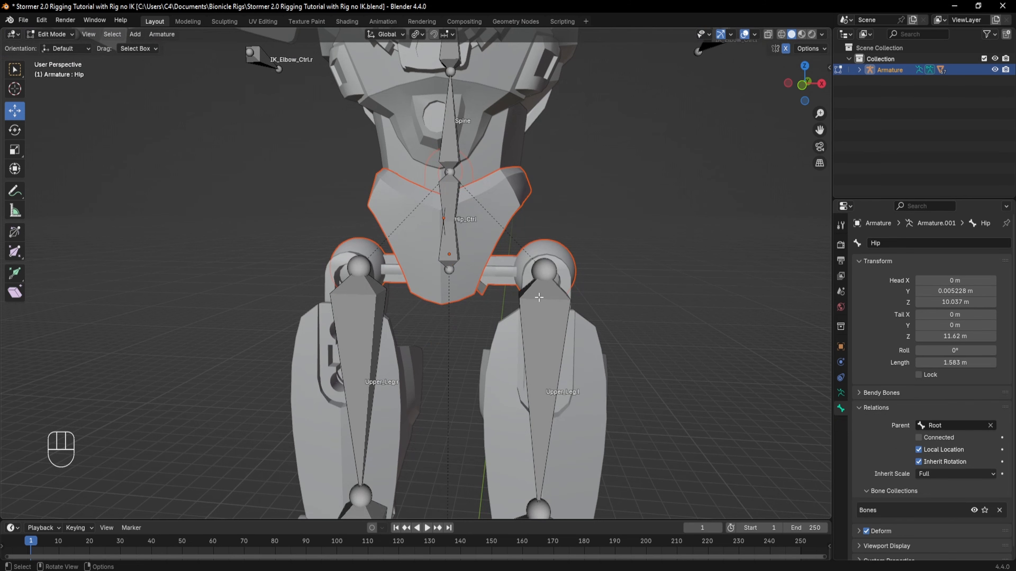
left_click(547, 313)
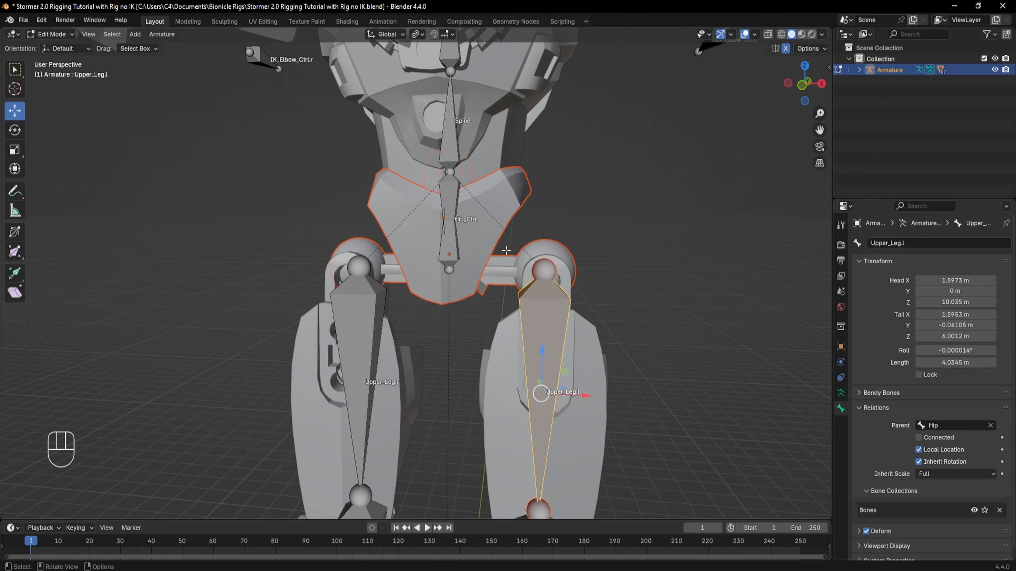
left_click(464, 189, "shift")
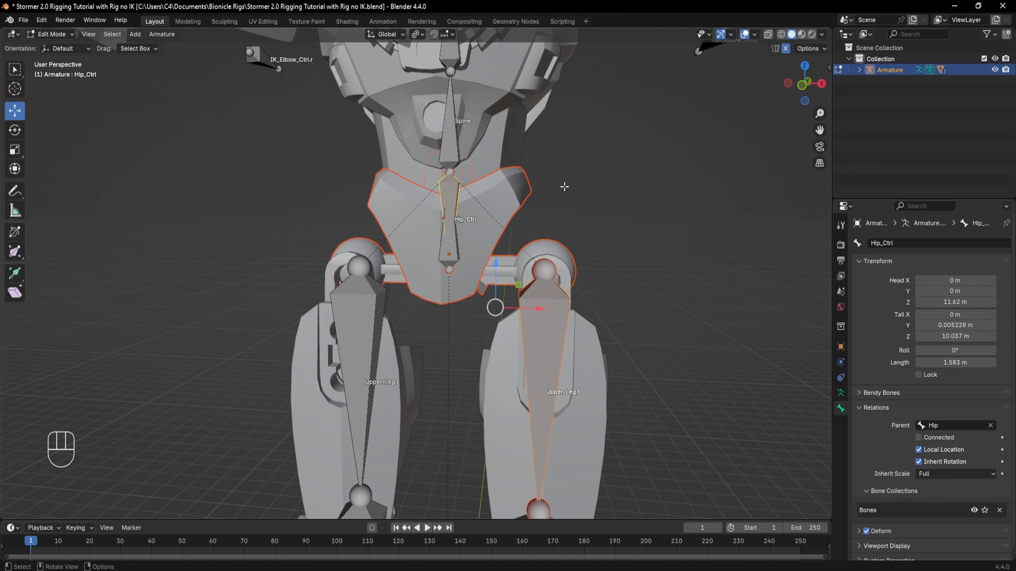
key("ctrl+p")
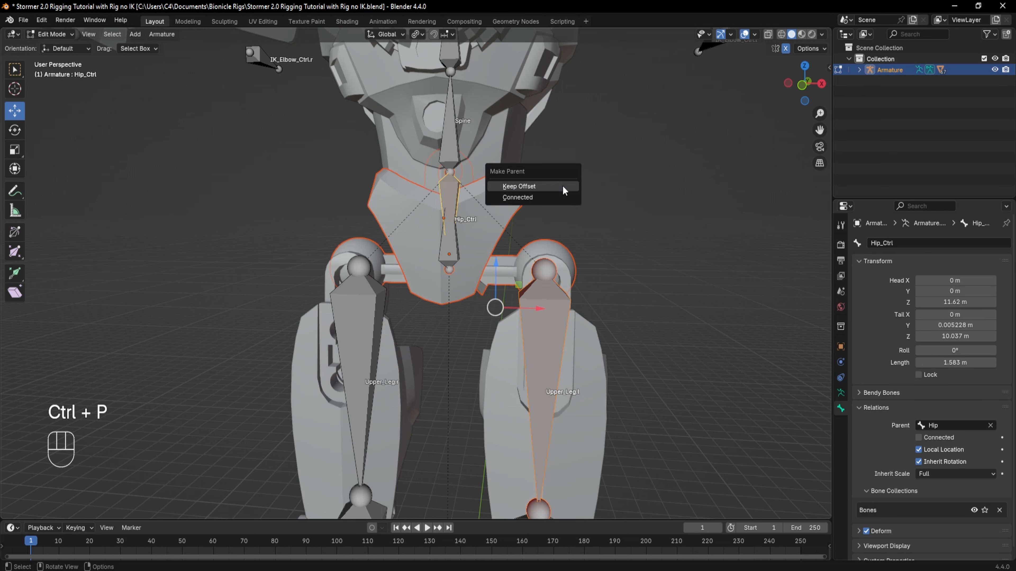
left_click(563, 188)
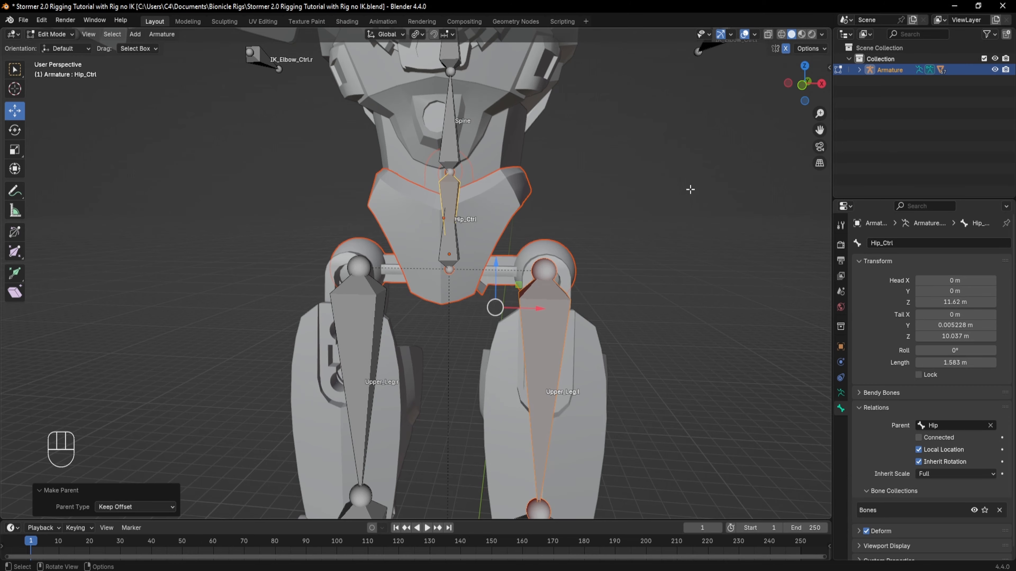
middle_click_drag(690, 189, 674, 135, "shift")
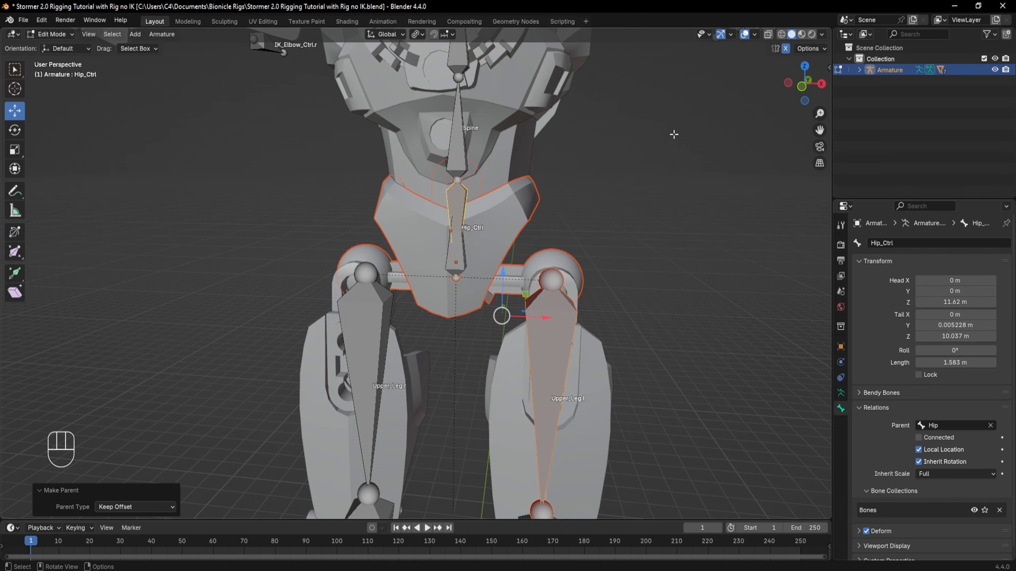
In Pose Mode, try out the Hip_Ctrl bone and the Hip bone, undoing each test pose
left_click(40, 36)
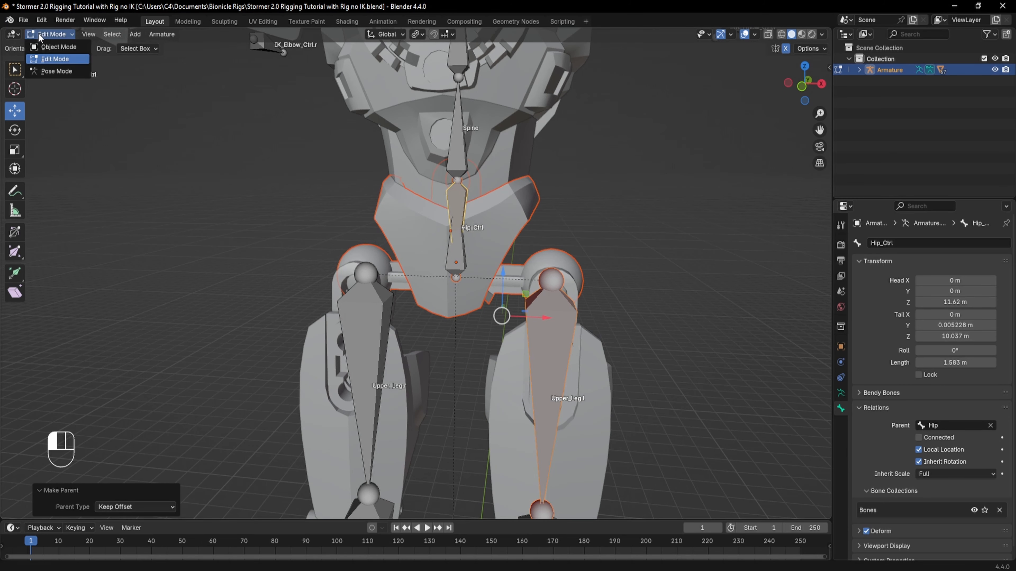
left_click(56, 71)
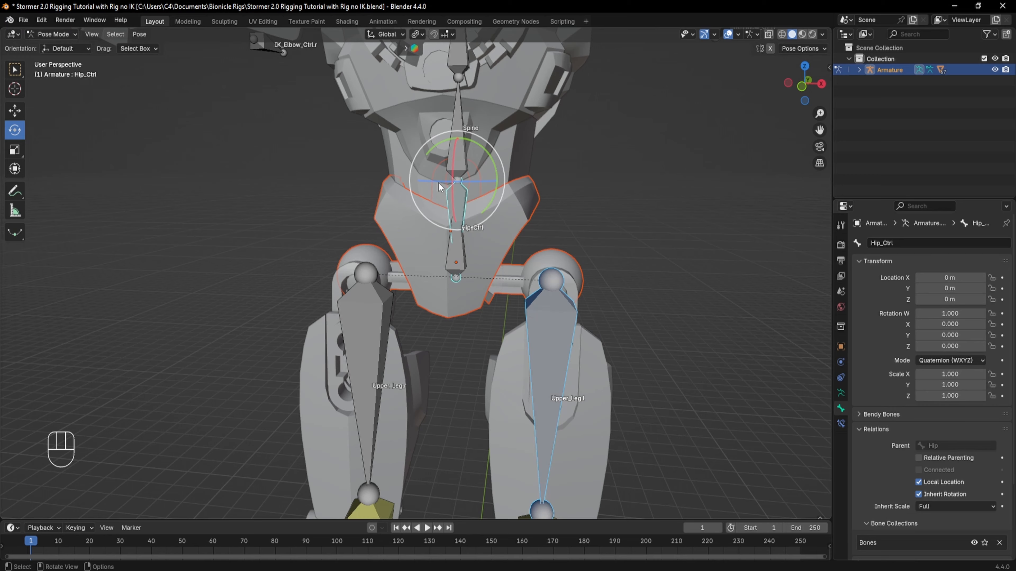
mouse_move(461, 194)
left_mouse_down()
mouse_move(491, 208)
mouse_move(446, 201)
mouse_move(455, 209)
mouse_move(469, 198)
mouse_move(460, 208)
left_mouse_up()
key("ctrl+z")
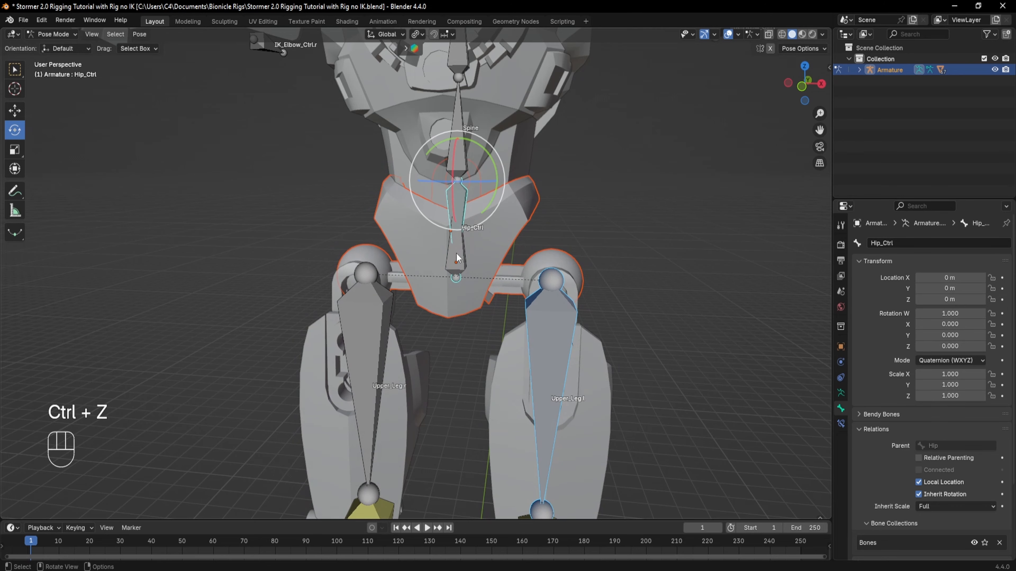
left_click(462, 260)
mouse_move(462, 260)
left_mouse_down()
mouse_move(462, 241)
mouse_move(456, 272)
mouse_move(452, 254)
mouse_move(472, 250)
mouse_move(460, 260)
mouse_move(472, 262)
left_mouse_up()
key("ctrl+z")
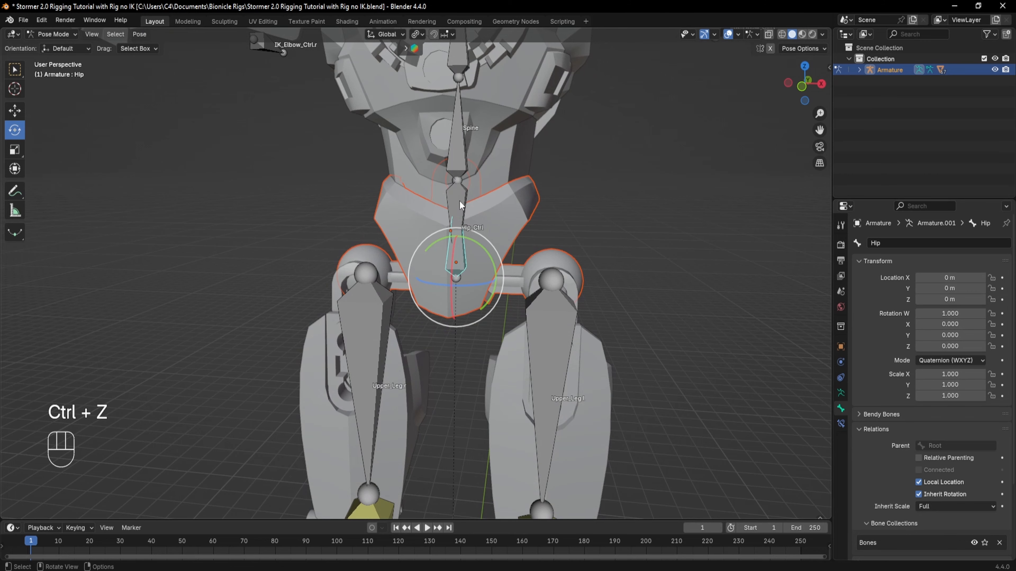
Move the Hip_Ctrl bone down about 1.2 m to test the pelvis and legs
middle_click_drag(525, 250, 536, 268, "shift")
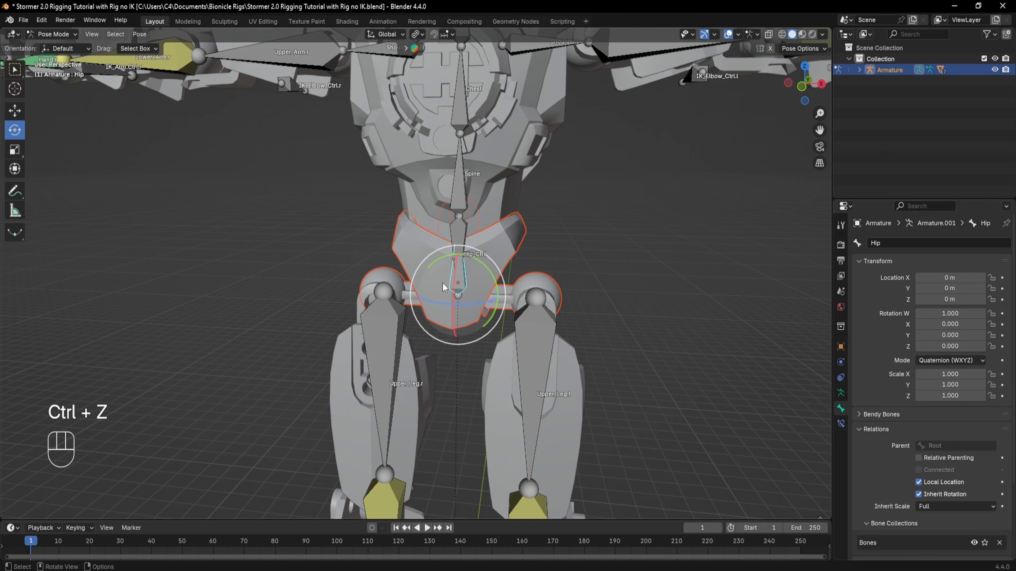
left_click(462, 232)
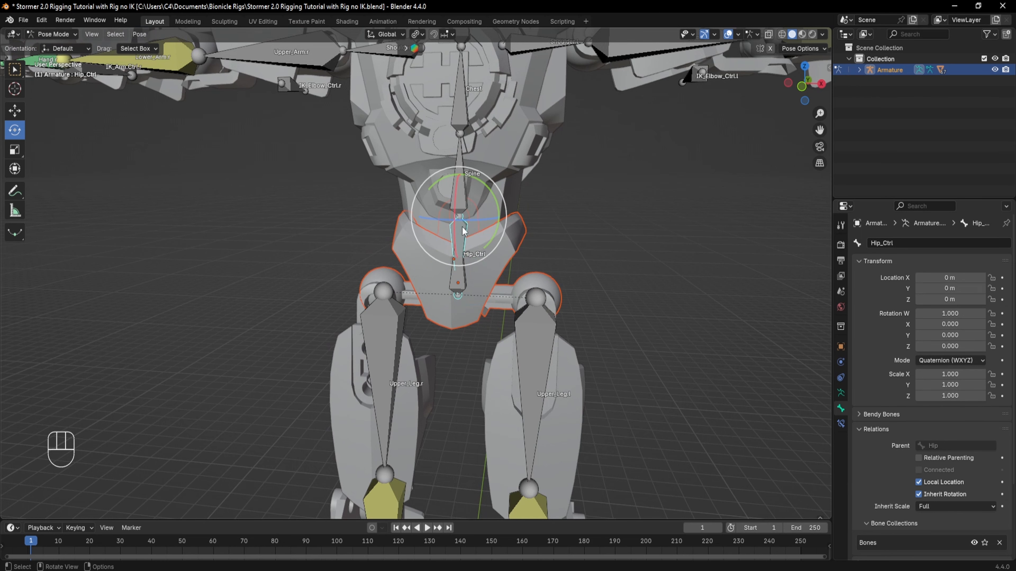
key("g")
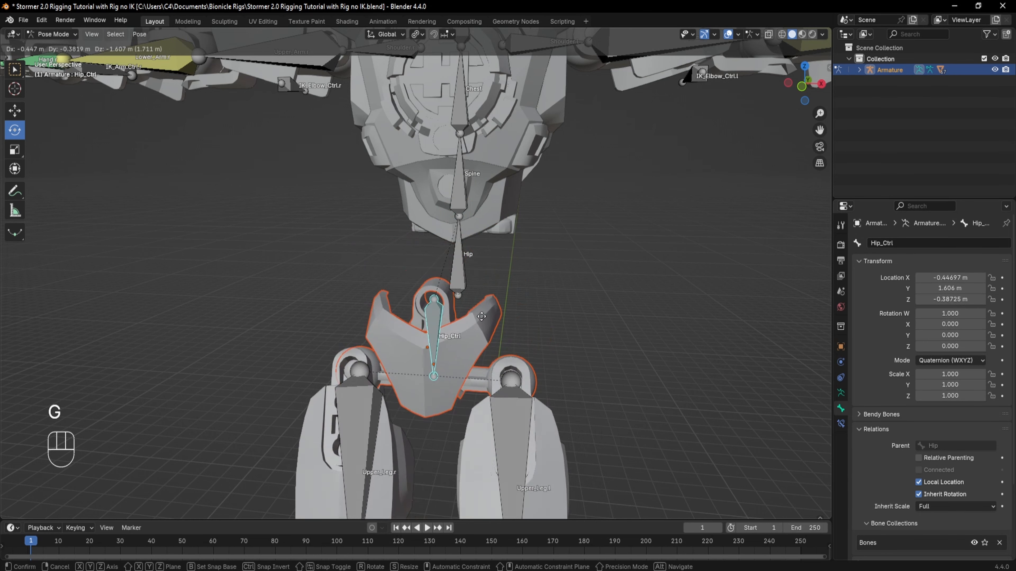
left_click(460, 289)
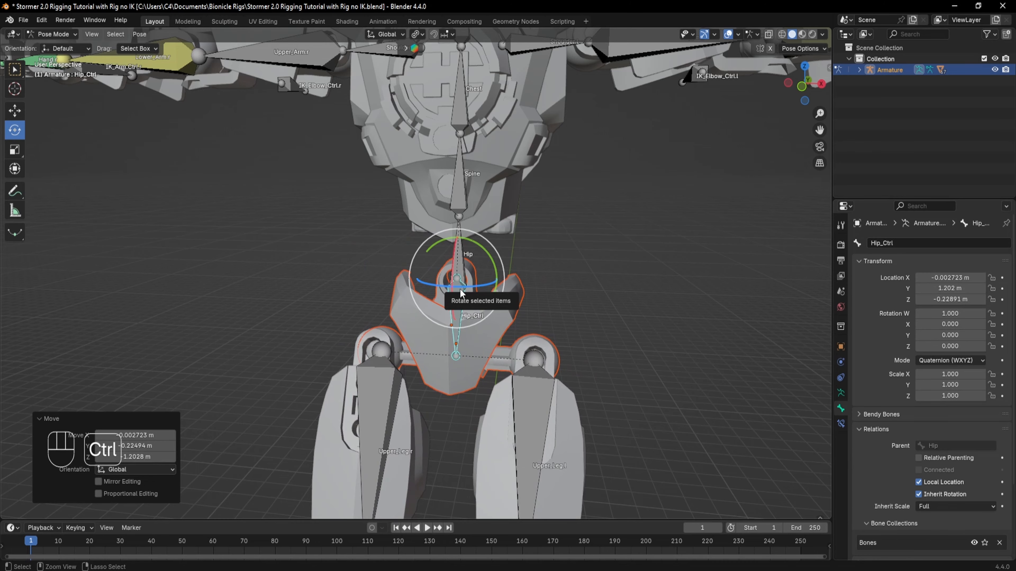
Undo the Hip_Ctrl bone's test move and lock its X, Y and Z location
key("ctrl+z")
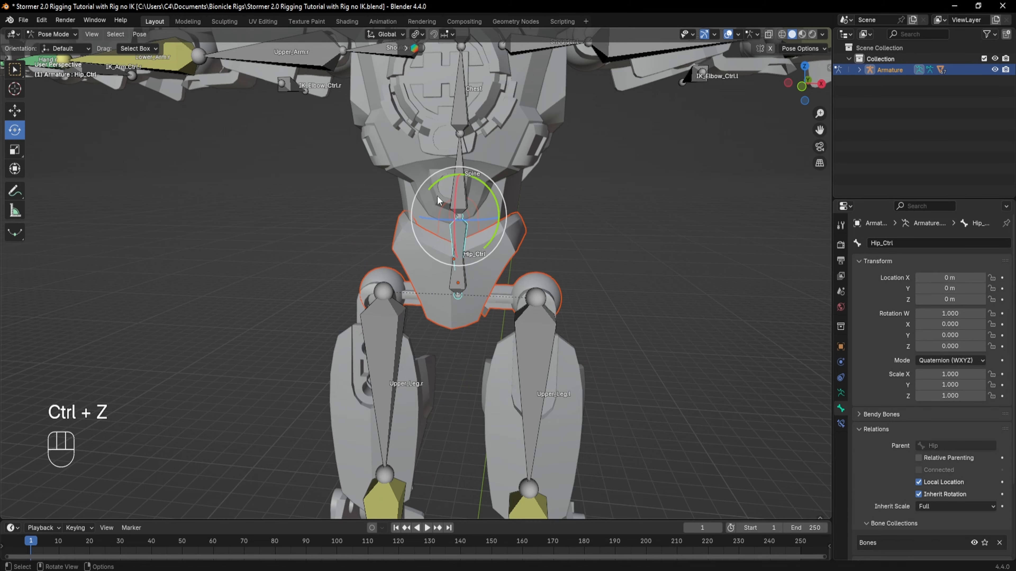
left_click(828, 66)
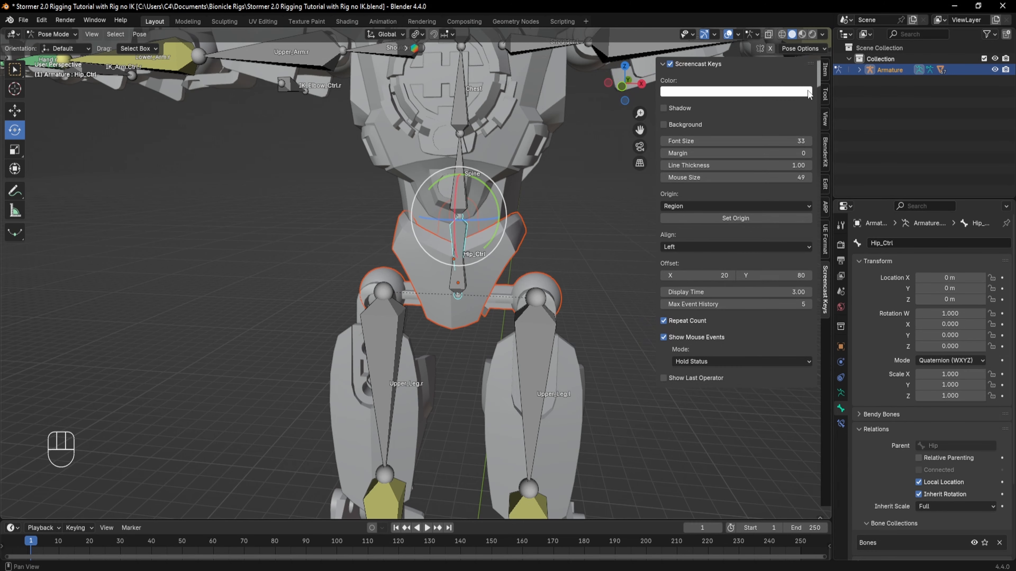
left_click(825, 72)
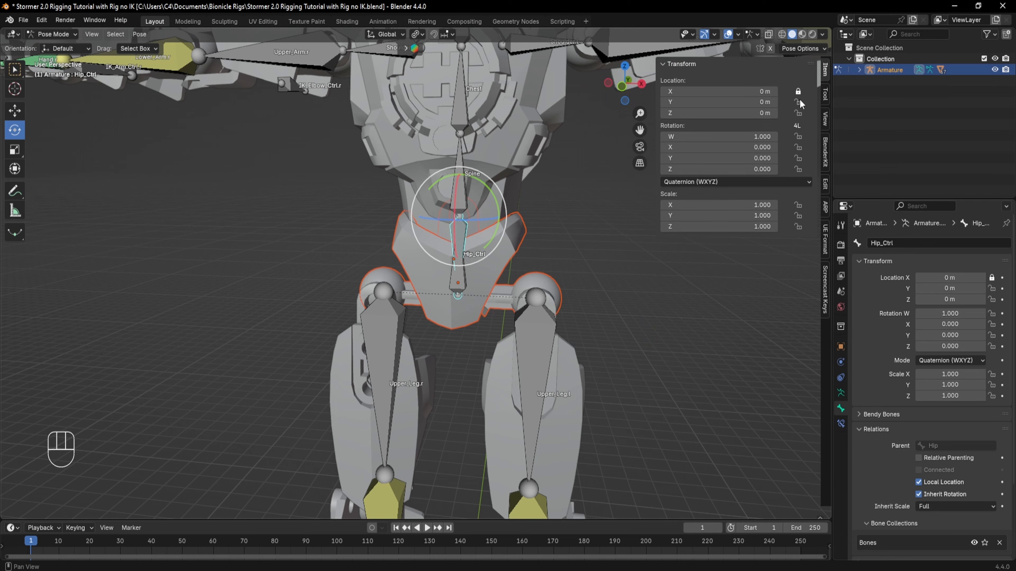
left_click(798, 113)
Try moving the location-locked Hip_Ctrl bone to test the pelvis, and undo the test pose
key("g")
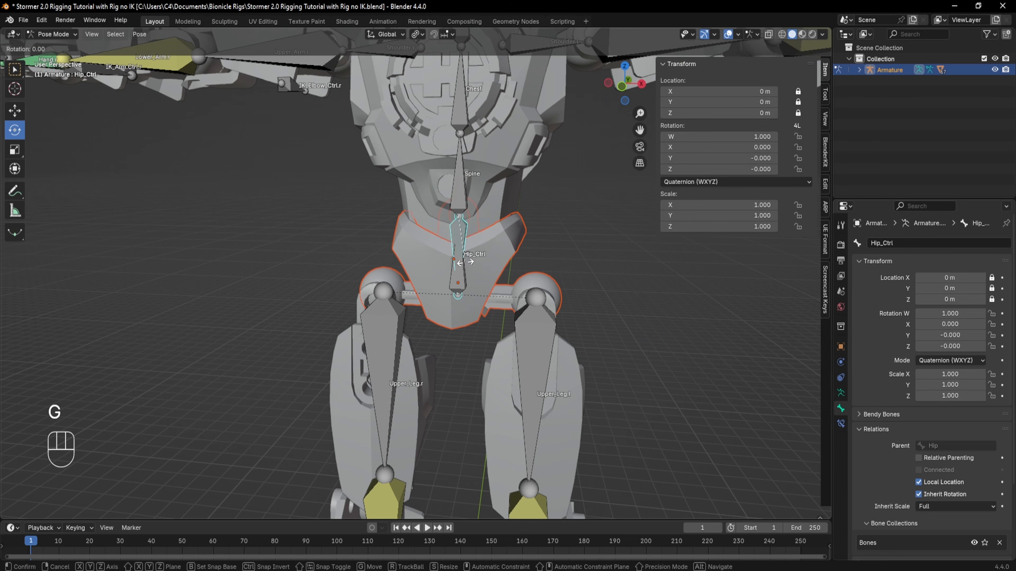
left_click(484, 305)
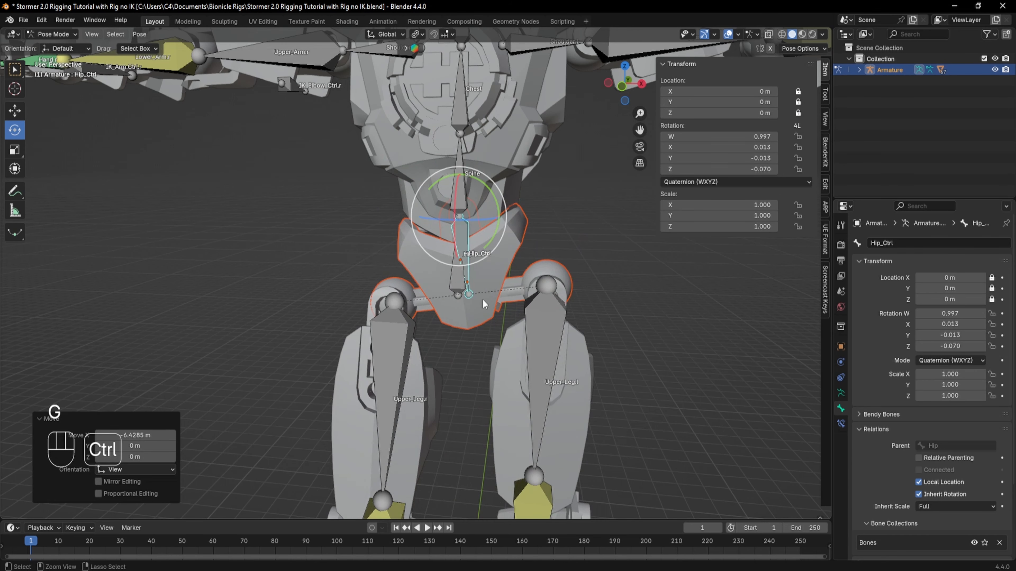
key("ctrl+z")
Try moving the Hip bone to test the whole body, then undo the move and deselect the bone
left_click(463, 286)
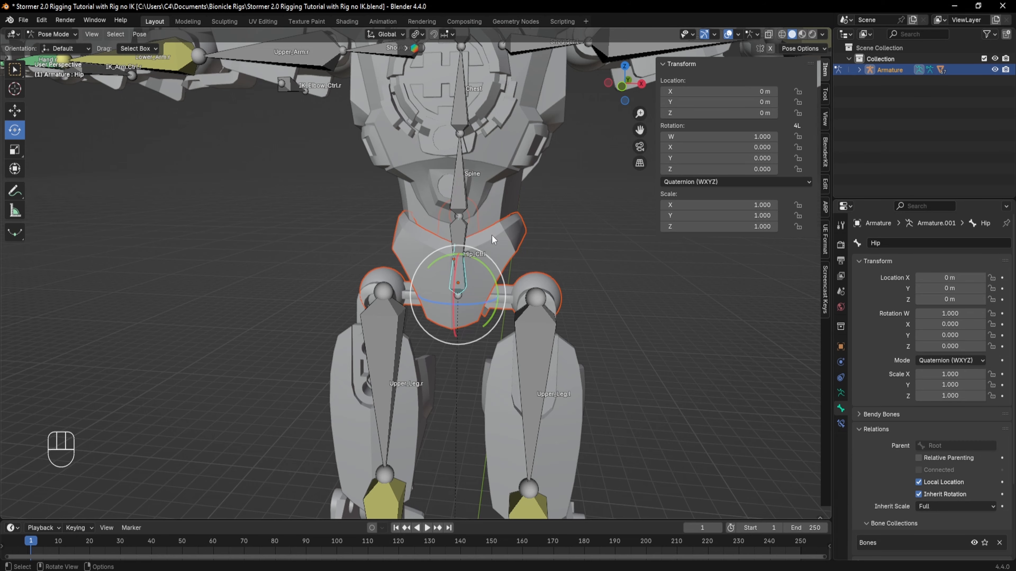
key("g")
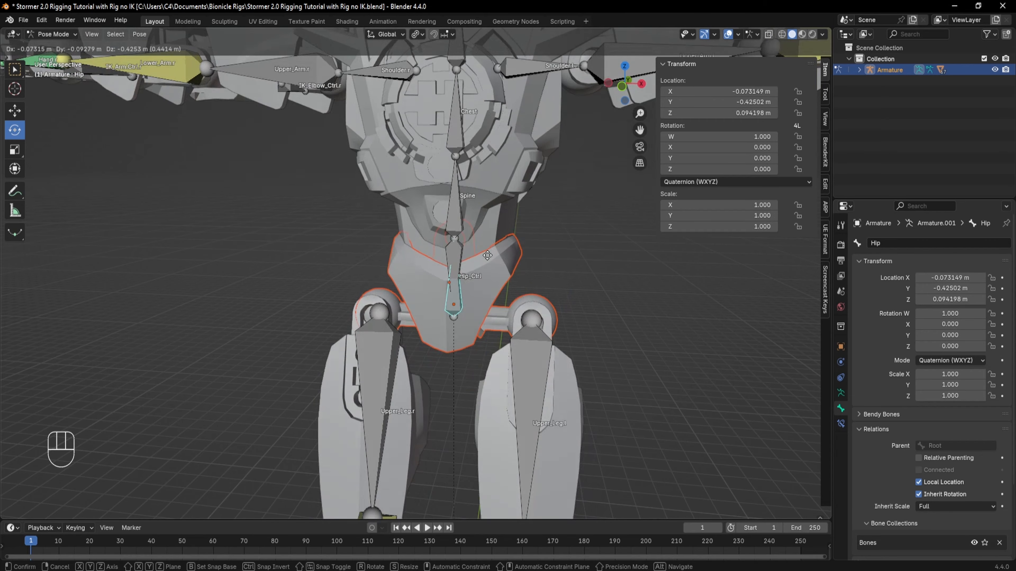
left_click(487, 255)
key("ctrl+z")
left_click(572, 247)
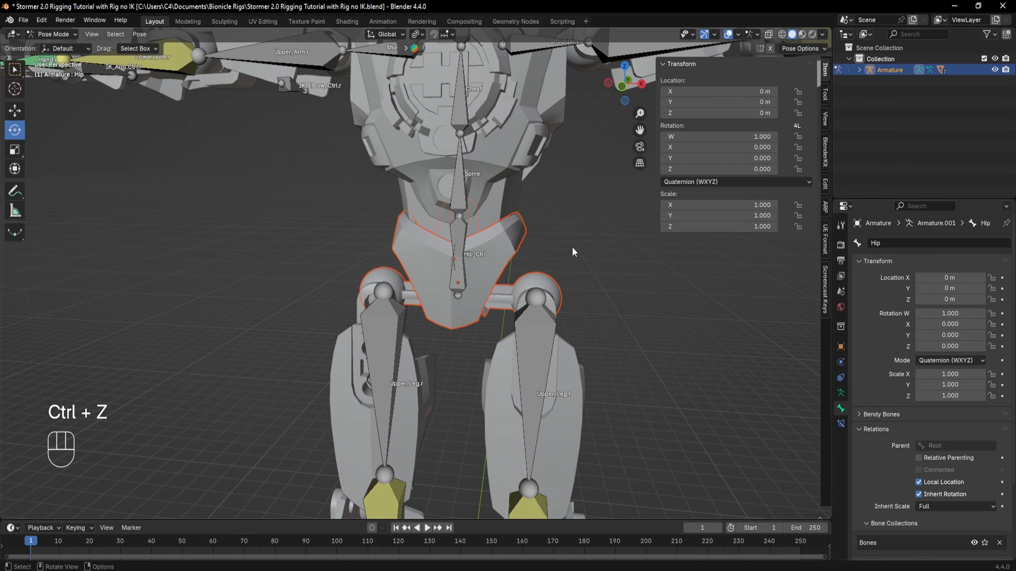
Test the Hip_Ctrl bone once more with the legs in view, undoing the pose
scroll(572, 246, "down", 3)
middle_click_drag(456, 247, 456, 226, "shift")
middle_click_drag(456, 226, 465, 229)
left_click(442, 231)
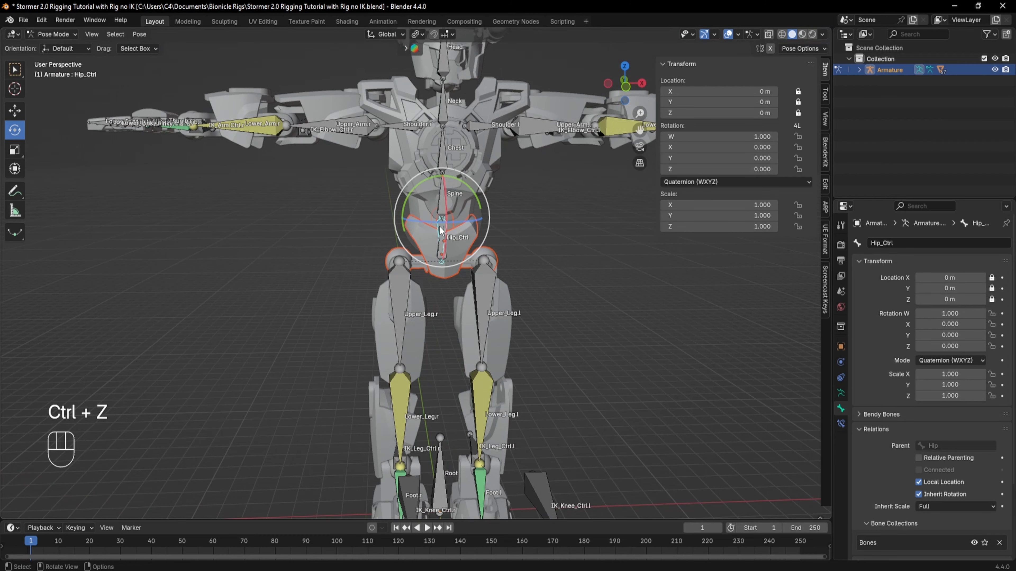
key("g")
left_click(431, 267)
key("ctrl+z")
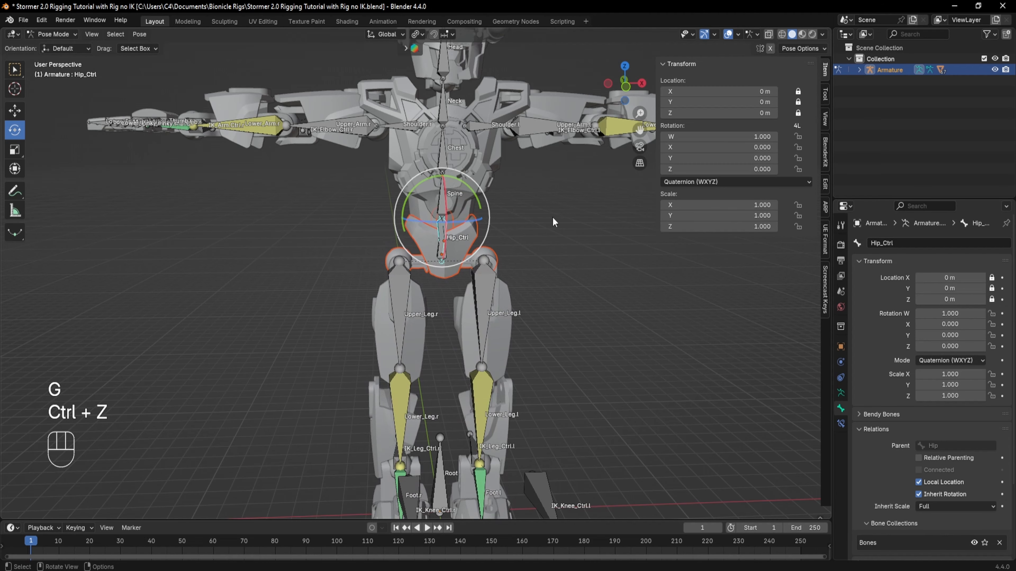
Try moving the Root bone to check which IK controls follow it, then undo the move
scroll(526, 268, "down", 3)
middle_click_drag(526, 267, 472, 348, "shift")
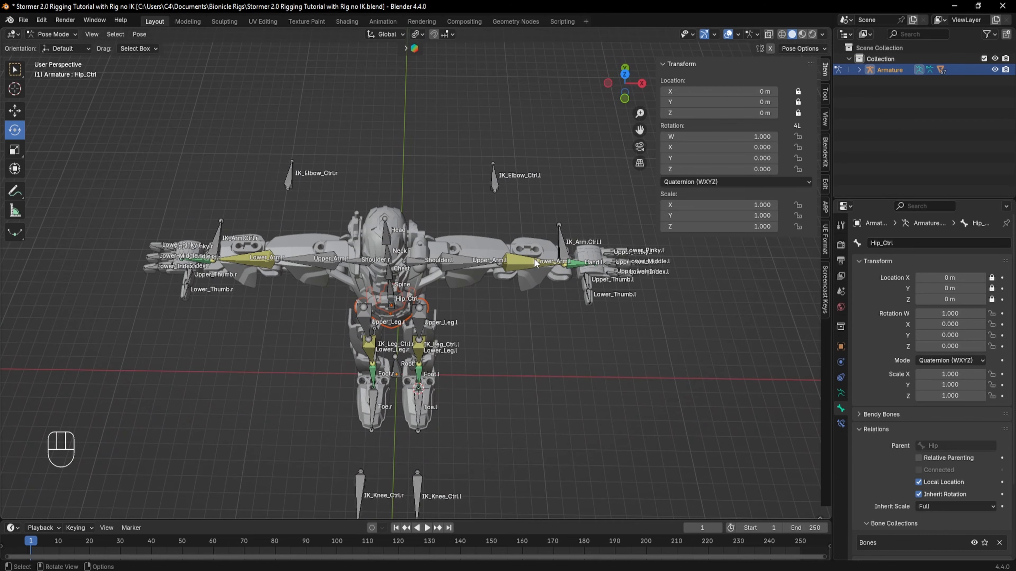
middle_click_drag(545, 375, 415, 384)
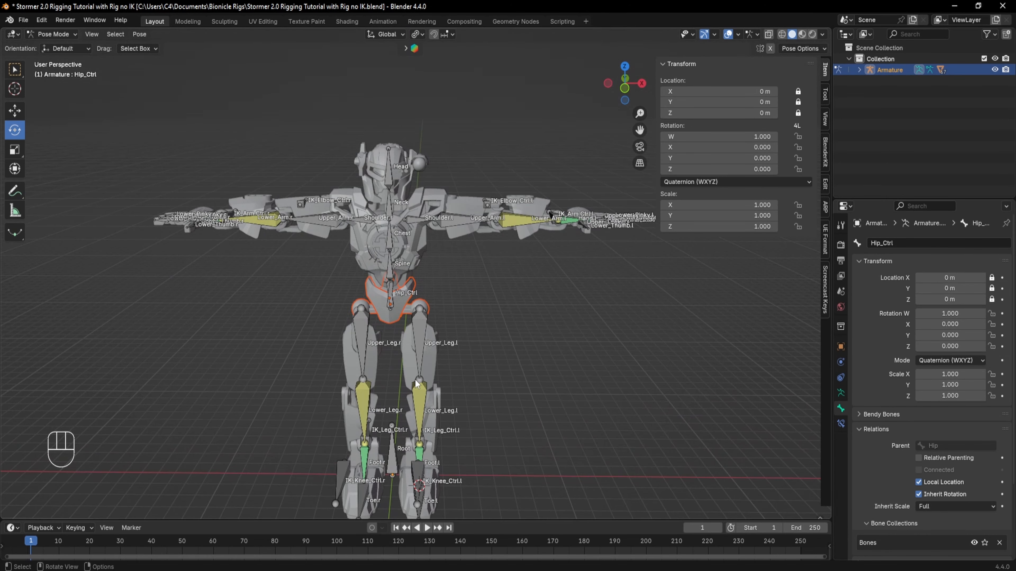
left_click(394, 468, "shift")
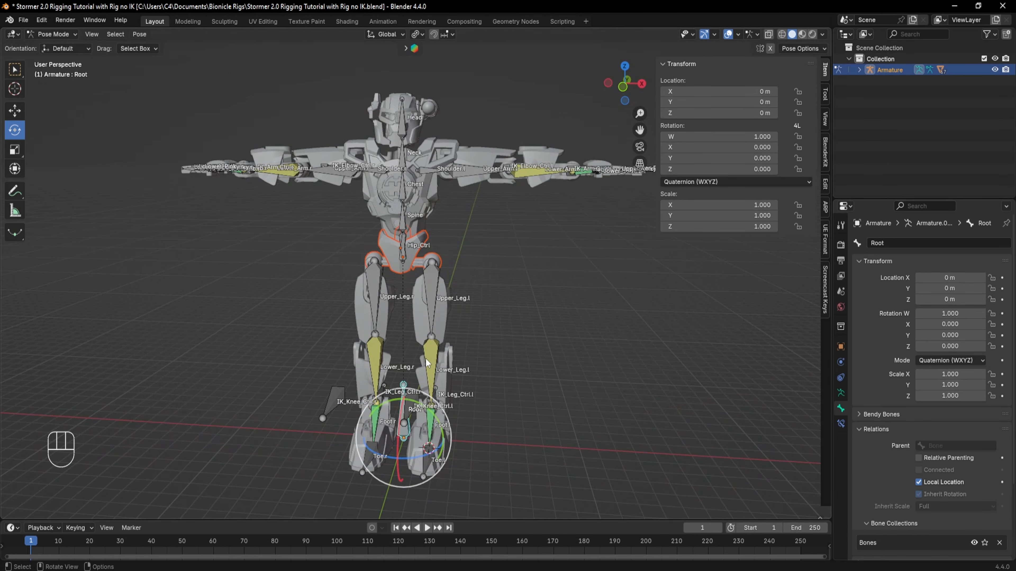
key("g")
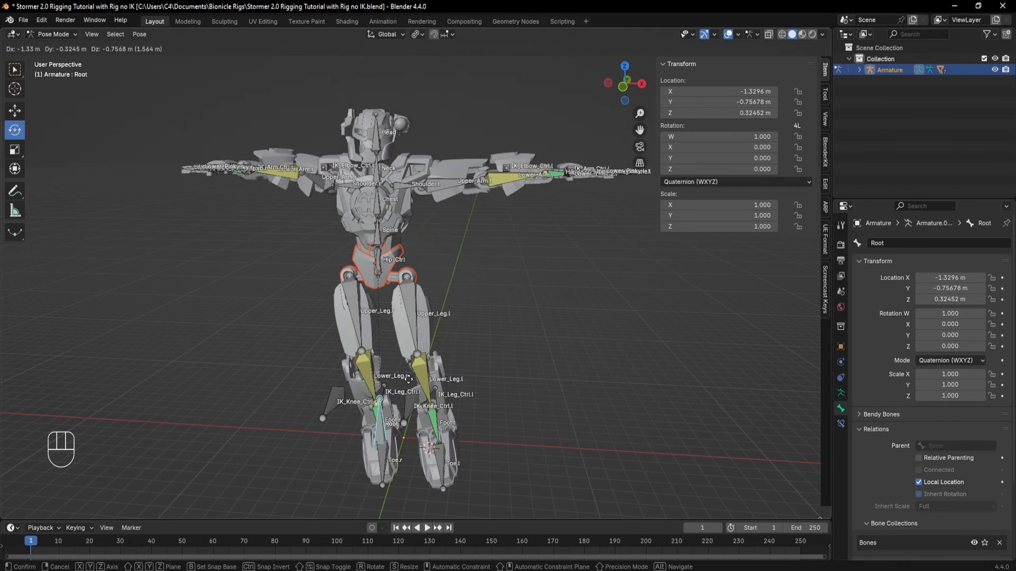
left_click(429, 362)
key("ctrl+z")
left_click(547, 268)
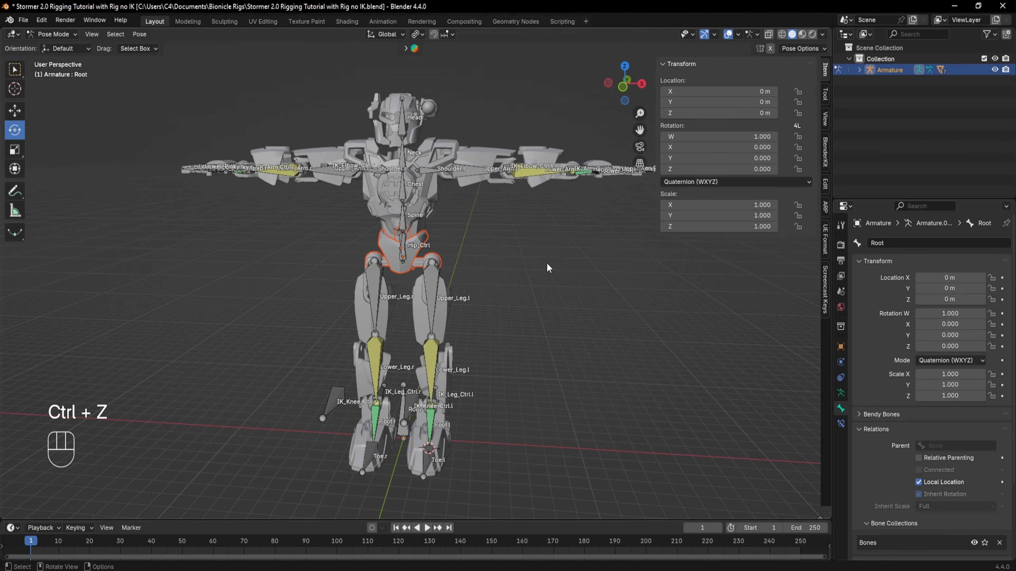
In Edit Mode, parent the IK_Arm.Ctrl.l bone to the Hip bone with Keep Offset
mouse_move(448, 252)
middle_mouse_down()
mouse_move(431, 261)
mouse_move(450, 267)
middle_mouse_up()
key("Tab")
middle_click_drag(335, 351, 305, 423, "shift")
scroll(410, 281, "up", 2)
middle_click_drag(588, 254, 550, 285, "shift")
left_click(564, 269)
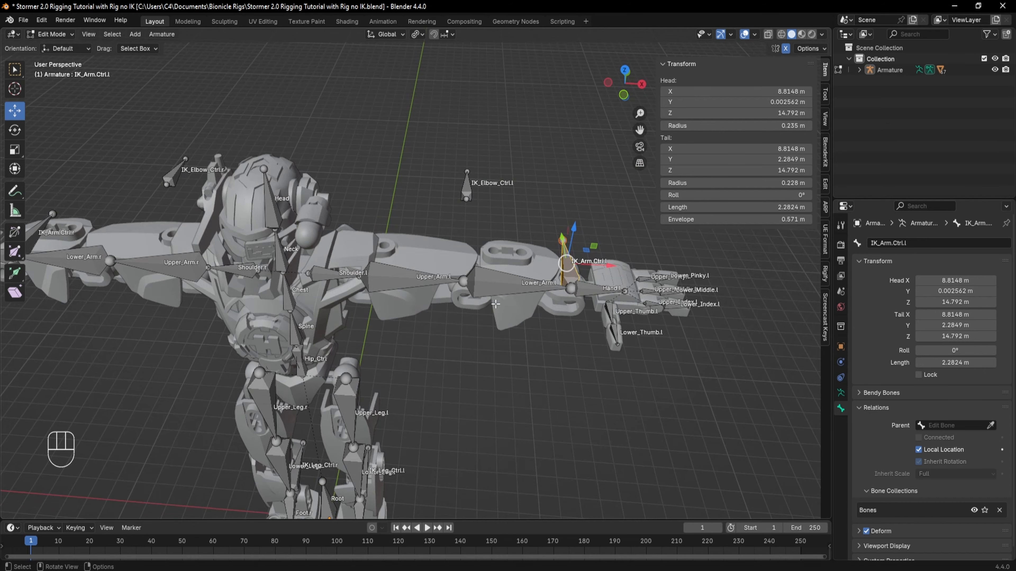
middle_click_drag(496, 305, 437, 268)
middle_click_drag(402, 354, 432, 316, "shift")
scroll(396, 332, "up", 3)
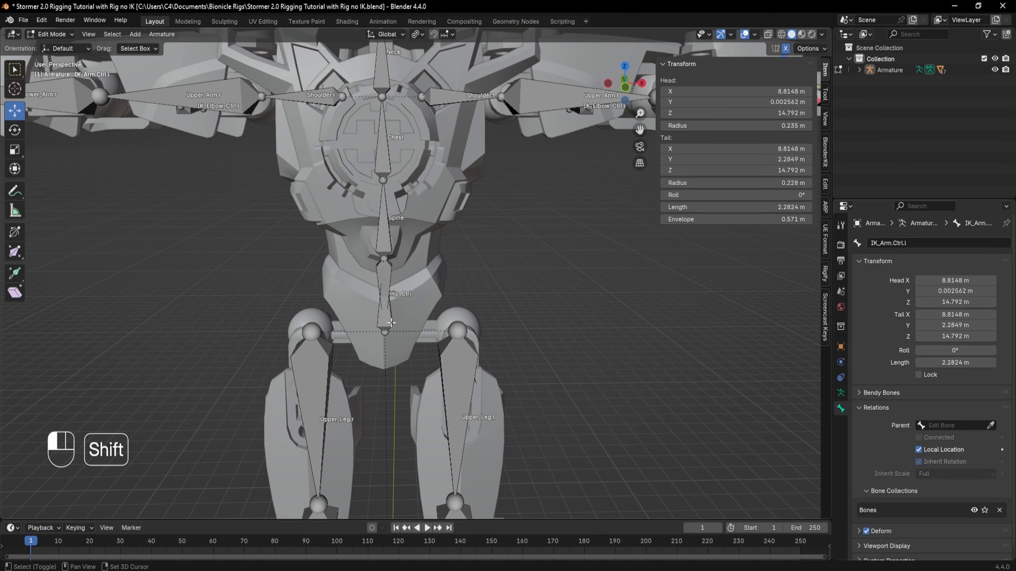
left_click(392, 321, "shift")
key("ctrl+p")
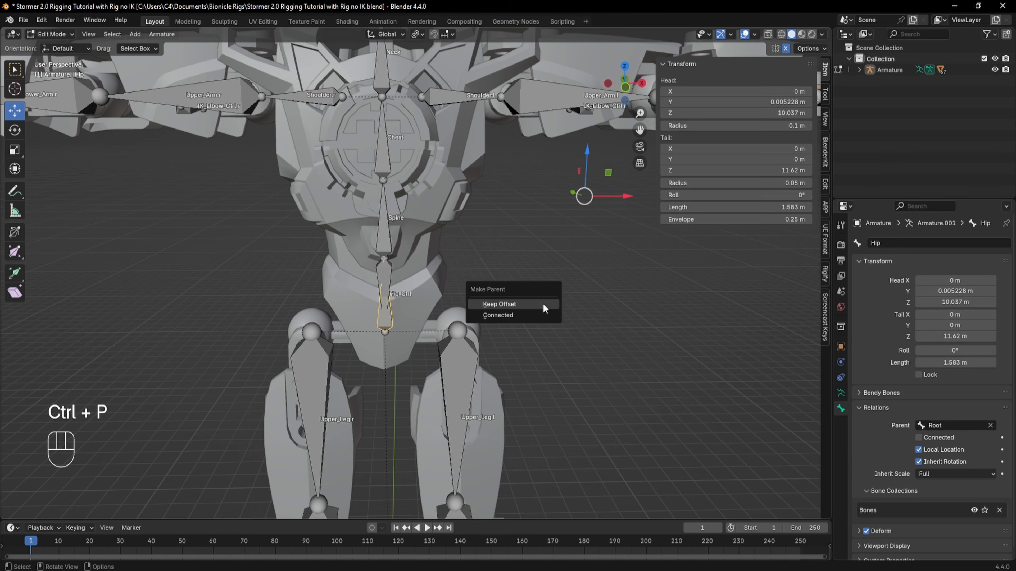
left_click(538, 309)
Parent the IK_Elbow_Ctrl.l bone to the Hip bone with Keep Offset
scroll(540, 302, "down", 3)
middle_click_drag(524, 313, 500, 266)
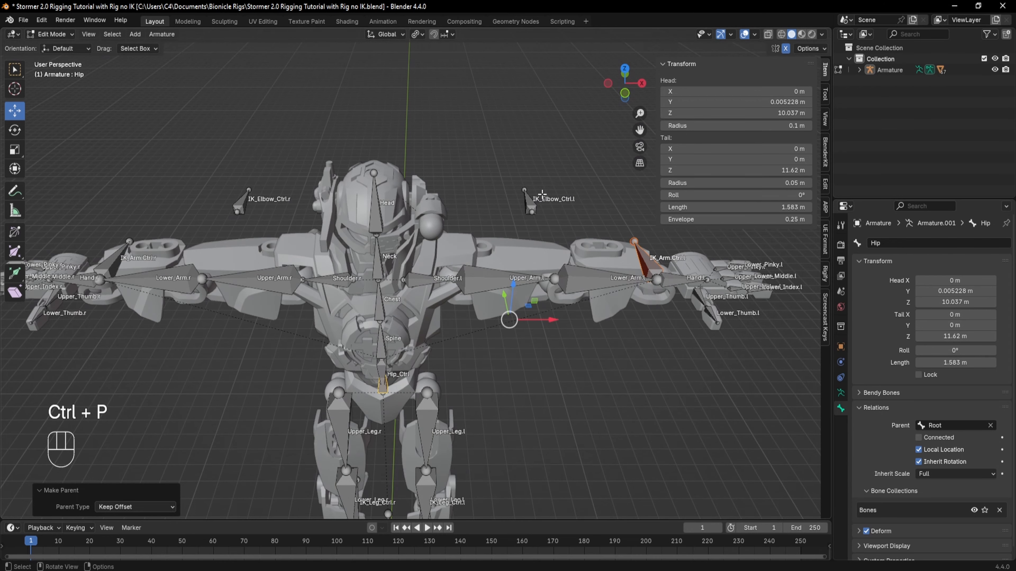
left_click(531, 199)
middle_click_drag(498, 376, 490, 323, "shift")
scroll(490, 322, "up", 1)
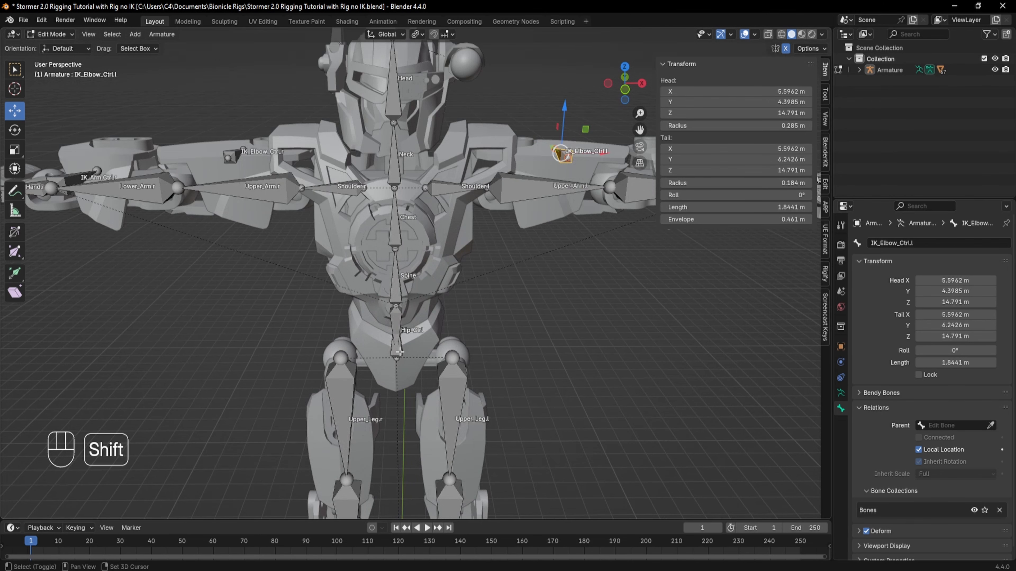
left_click(401, 353, "shift")
scroll(412, 350, "up", 1)
middle_click_drag(425, 346, 452, 337)
left_click(435, 347, "shift")
key("ctrl+p")
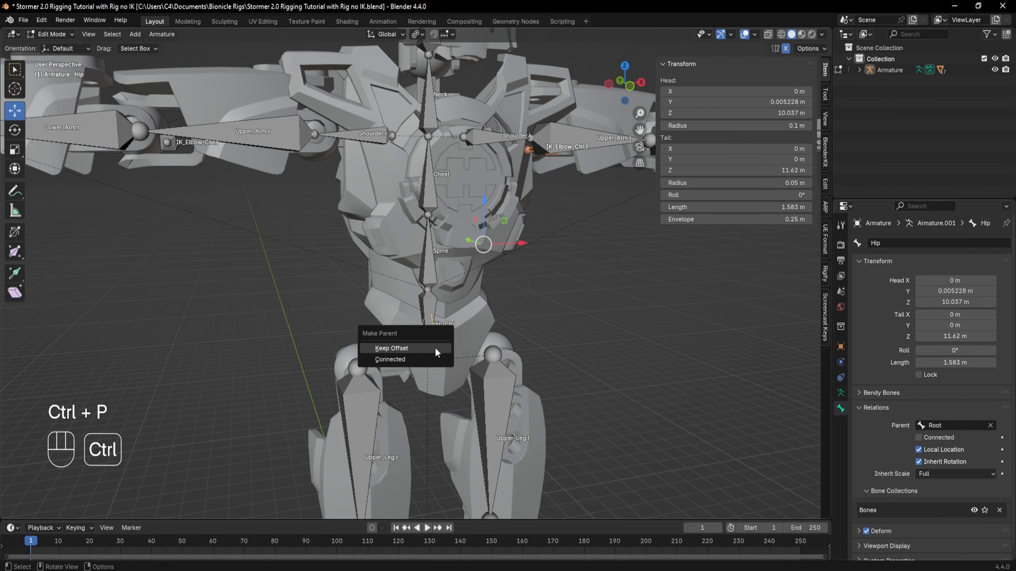
left_click(434, 348)
In Pose Mode, trackball-rotate the Hip bone by about 21.2° and -9.17° to test the arm controls, then undo the rotation
scroll(495, 290, "down", 4)
scroll(496, 290, "up", 1)
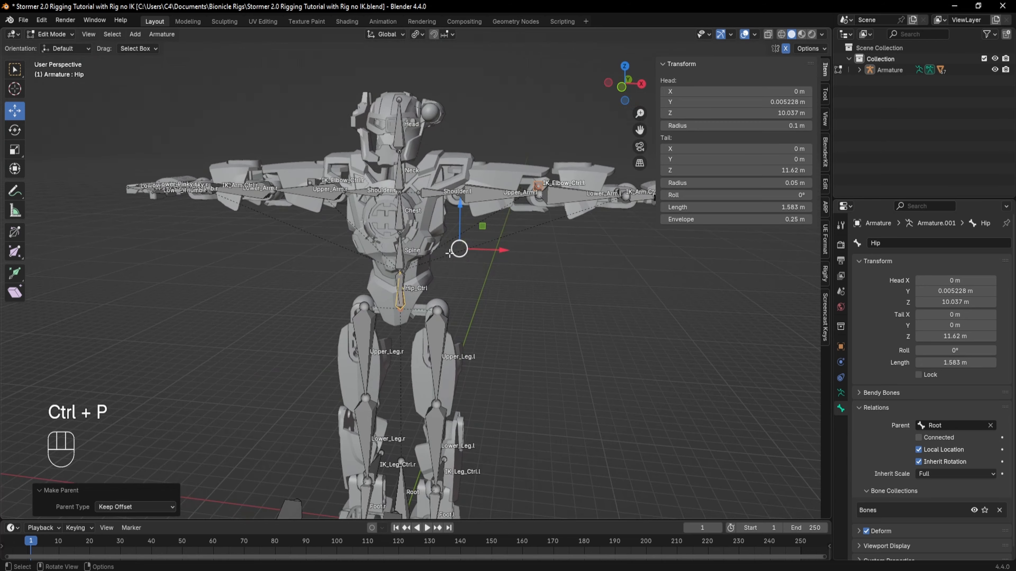
left_click(52, 34)
left_click(52, 71)
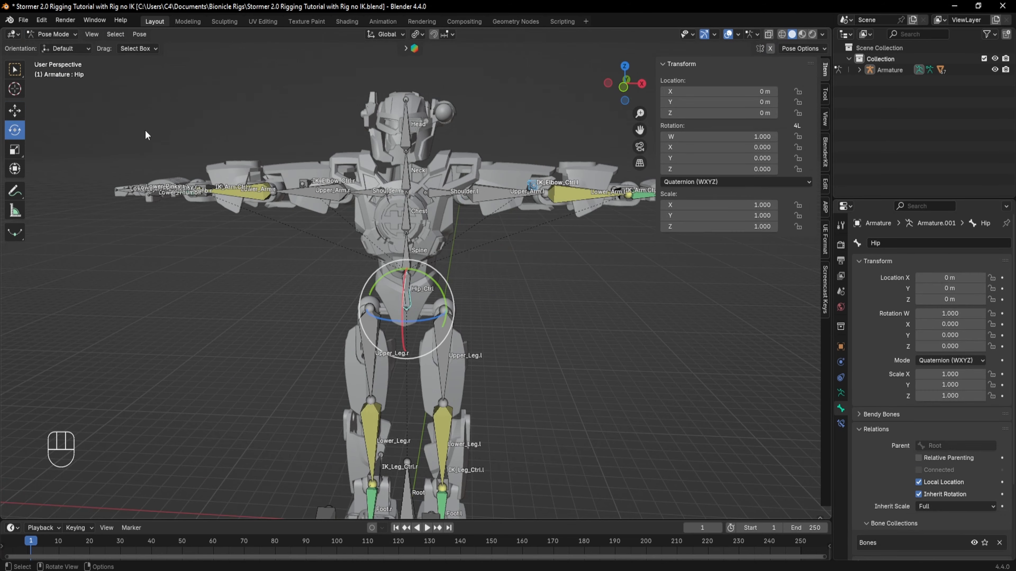
middle_click_drag(430, 291, 423, 267, "shift")
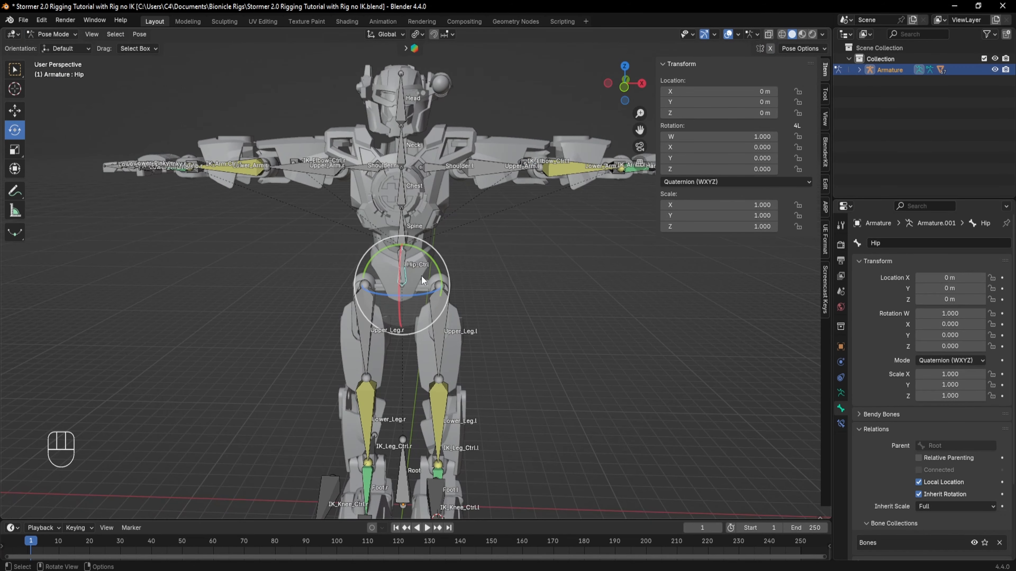
left_click_drag(425, 280, 412, 300)
mouse_move(447, 268)
middle_mouse_down("shift")
mouse_move(442, 288)
mouse_move(440, 279)
middle_mouse_up("shift")
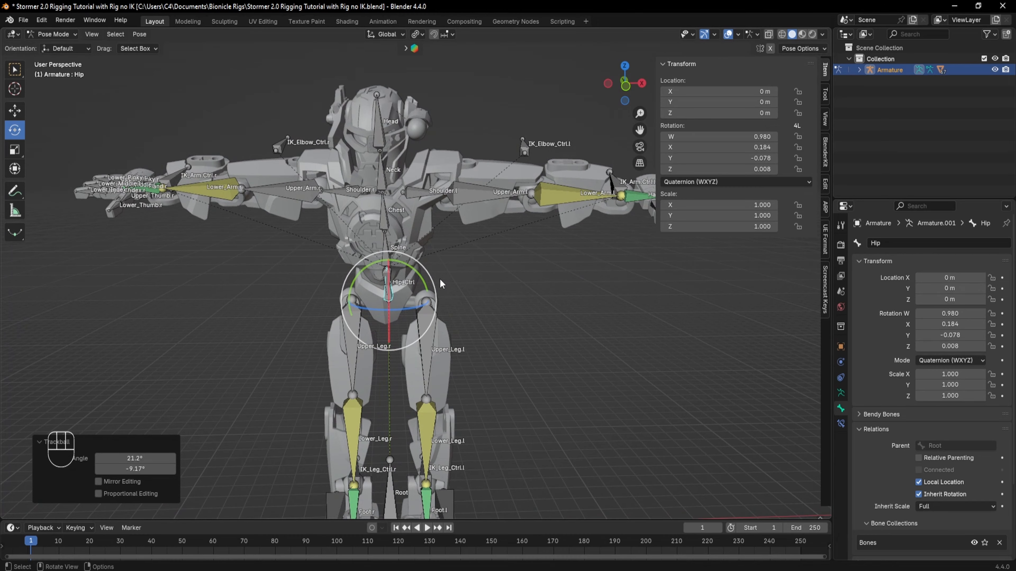
key("ctrl+z")
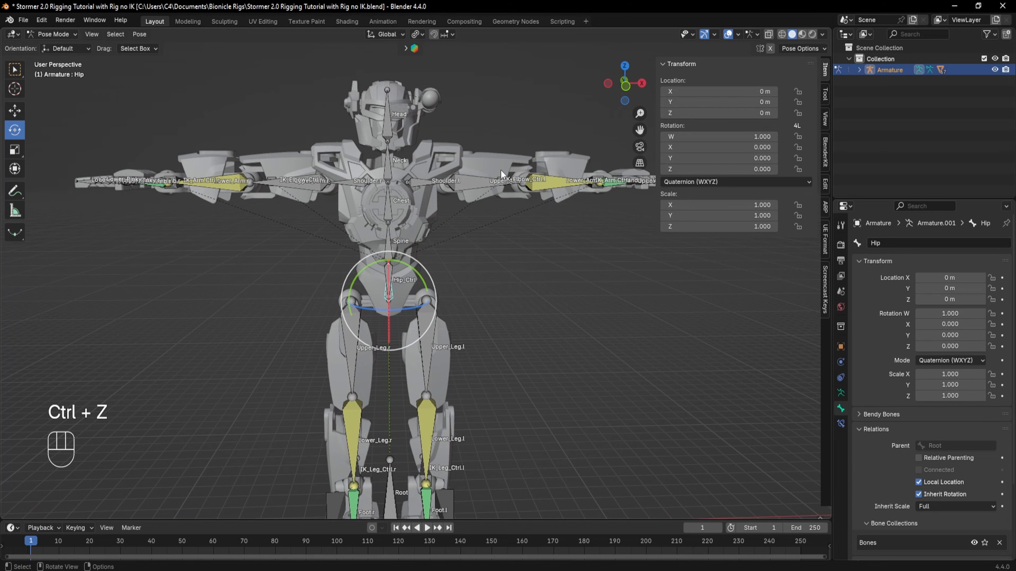
Try rotating the Chest bone to test the arms, then undo the rotation and deselect the bone
left_click(391, 213)
mouse_move(392, 214)
left_mouse_down()
mouse_move(414, 222)
mouse_move(395, 212)
left_mouse_up()
key("ctrl+z")
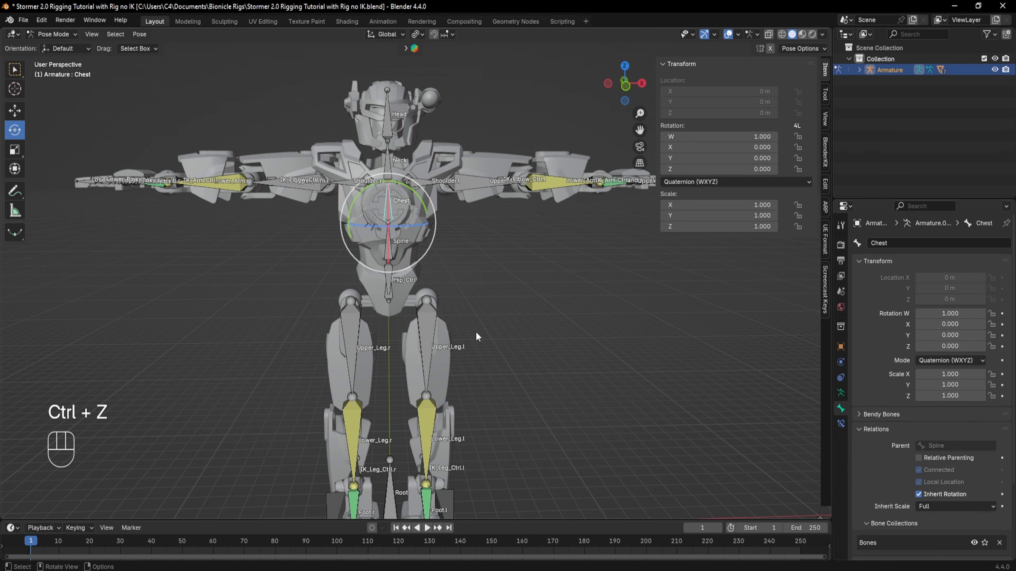
middle_click_drag(491, 262, 472, 275)
left_click(488, 270)
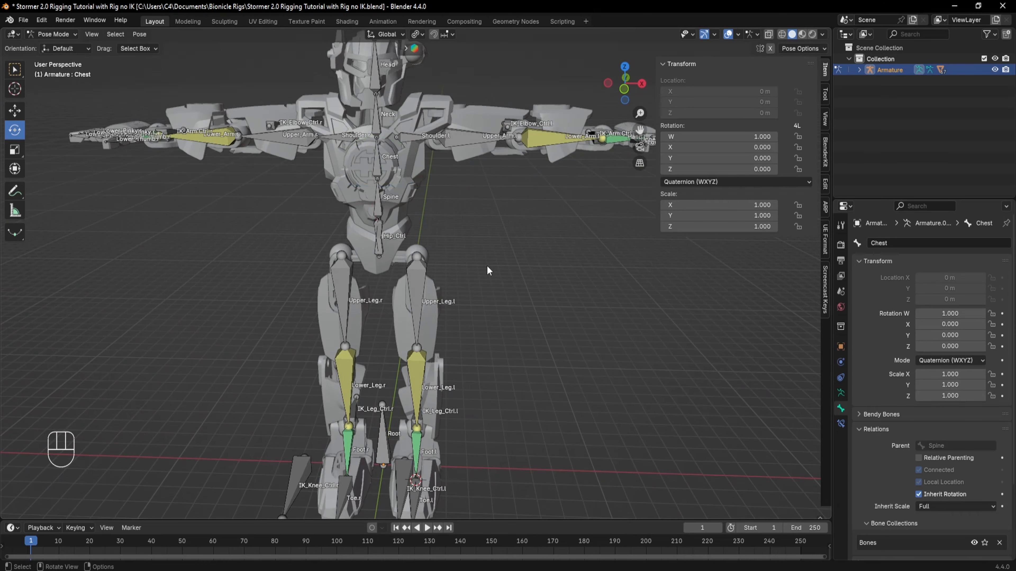
In Edit Mode, parent the IK_Leg_Ctrl.l bone to the Root bone with Keep Offset
middle_click_drag(386, 400, 280, 342, "shift")
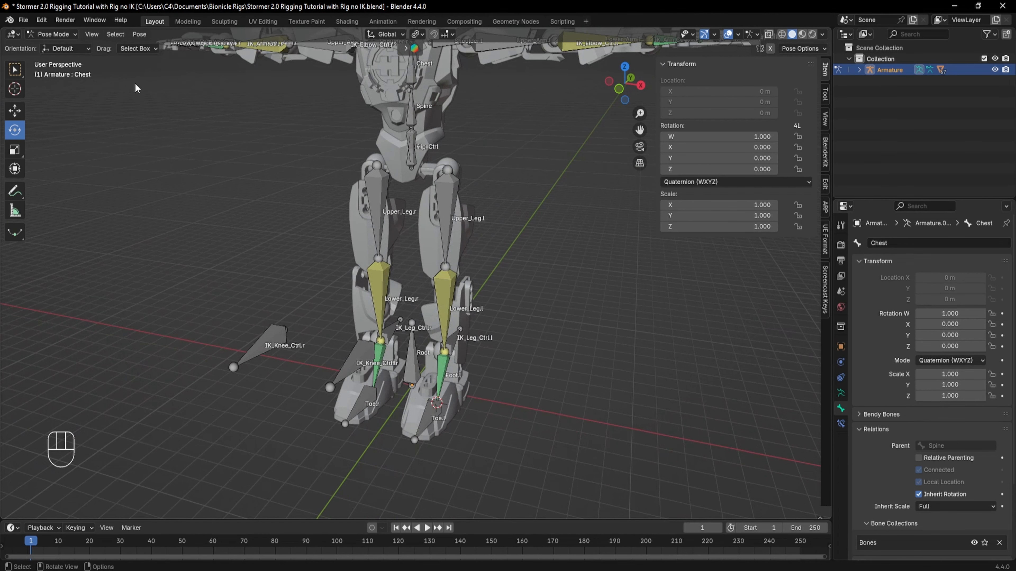
left_click(69, 35)
left_click(49, 62)
middle_click_drag(445, 320, 447, 296, "shift")
middle_click_drag(447, 296, 412, 343)
left_click(458, 324)
left_click(411, 343, "shift")
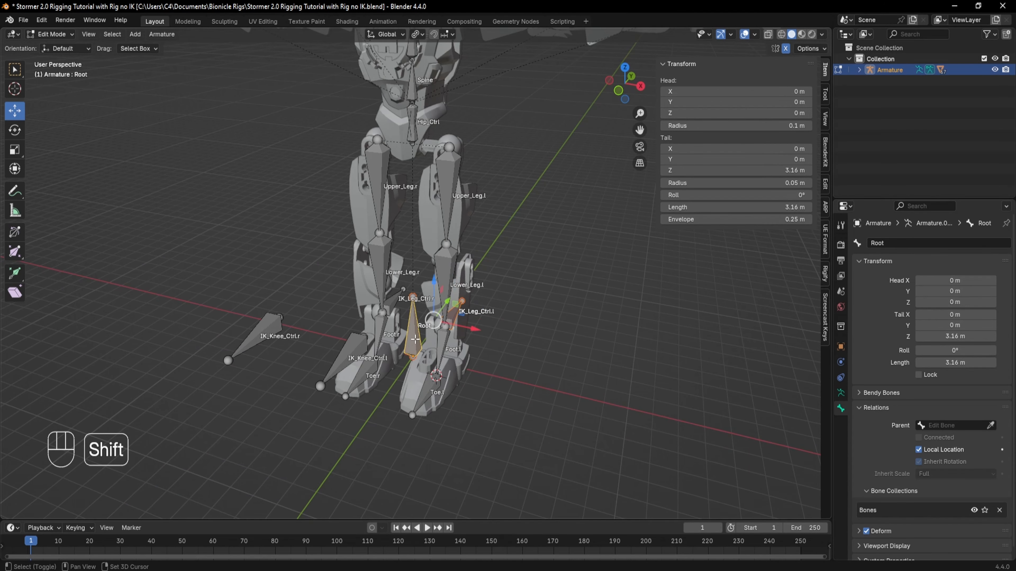
key("ctrl+p")
left_click(416, 339)
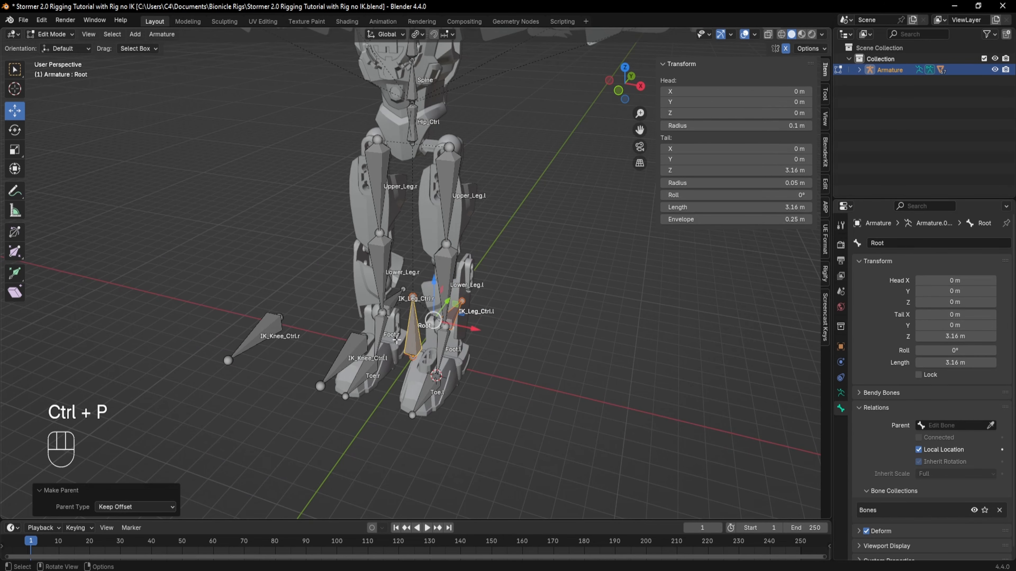
Parent the IK_Knee_Ctrl.l bone to the Root bone with Keep Offset, then clear the selection
middle_click_drag(375, 372, 352, 369)
left_click(283, 348)
left_click(407, 339, "shift")
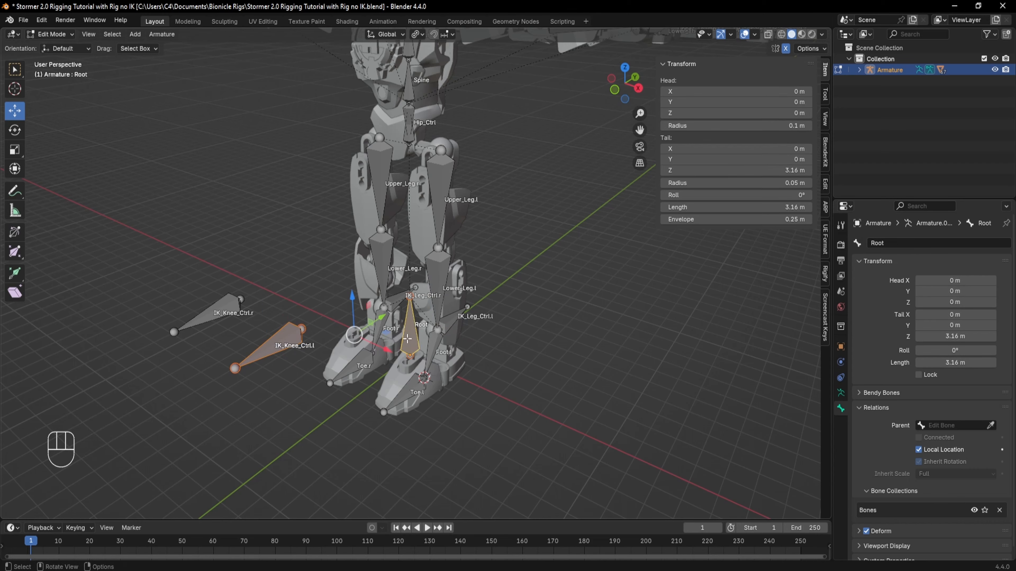
key("ctrl+p")
left_click(407, 338)
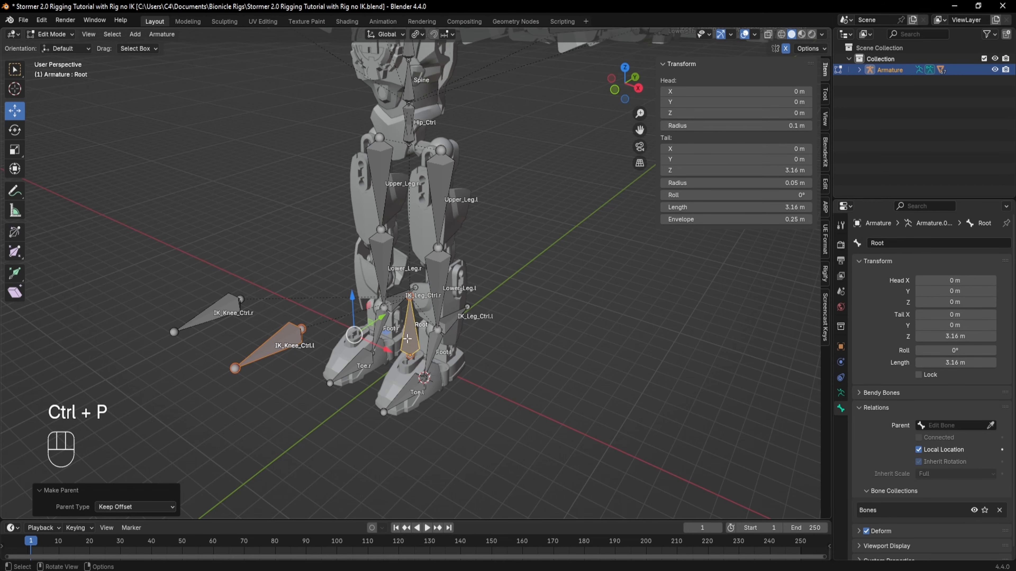
left_click(318, 419)
Switch the armature to Pose Mode, move the Root bone freely to test that the whole rig follows, and undo the move
left_click(60, 35)
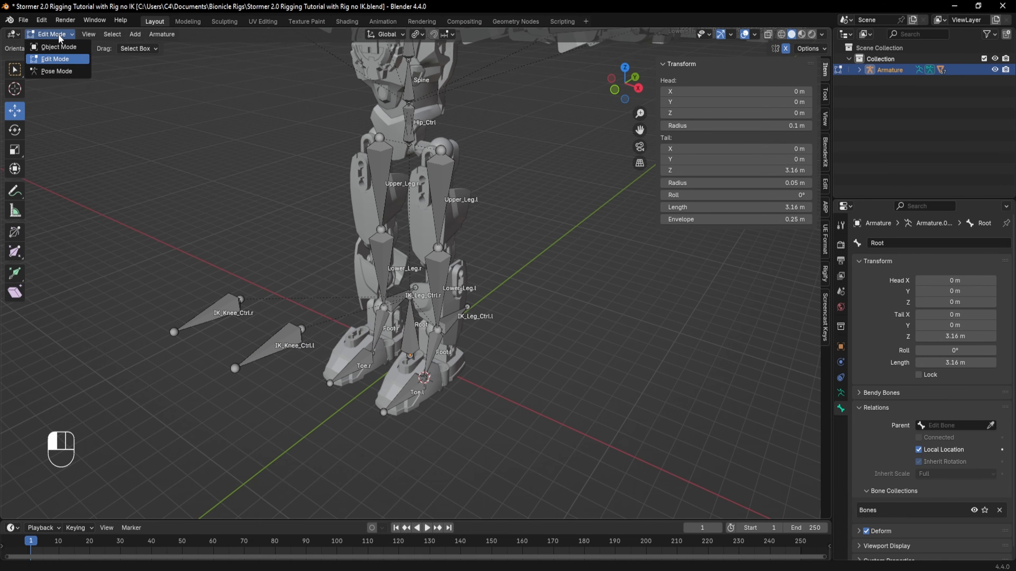
left_click(53, 71)
left_click(408, 340)
scroll(412, 345, "down", 3)
middle_click_drag(365, 317, 371, 375, "shift")
key("g")
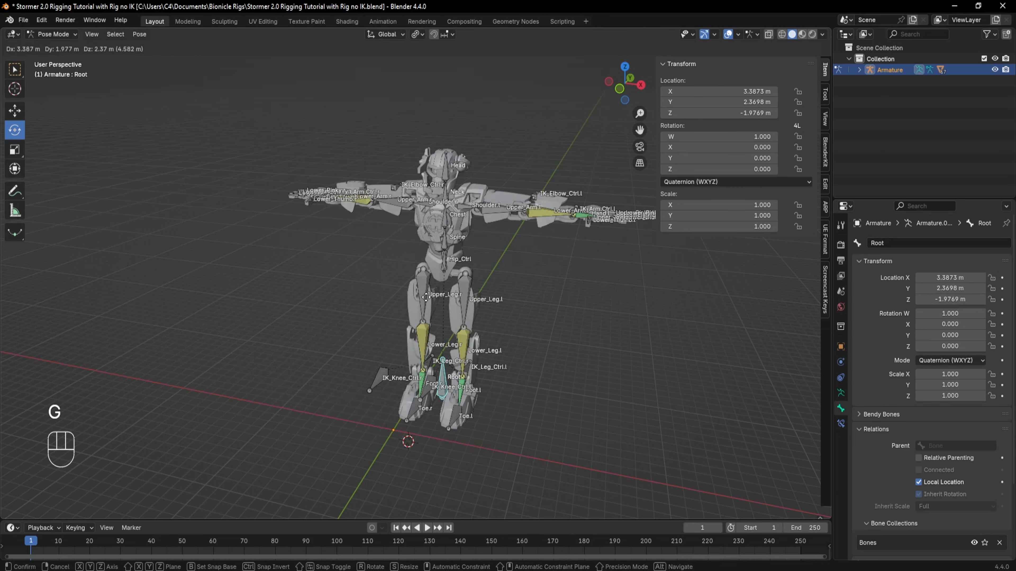
left_click(381, 318)
key("ctrl+z")
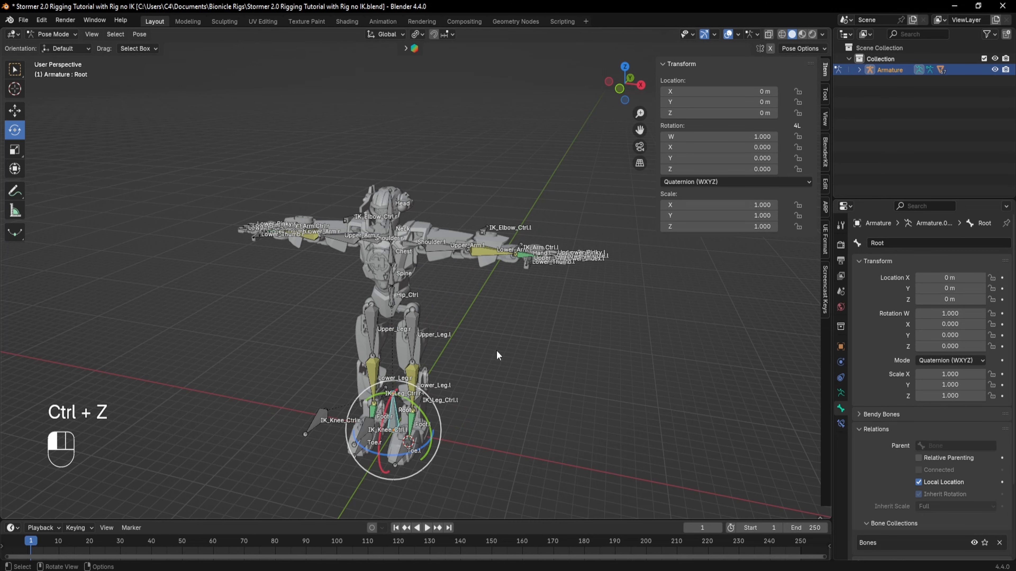
middle_click_drag(496, 351, 456, 326)
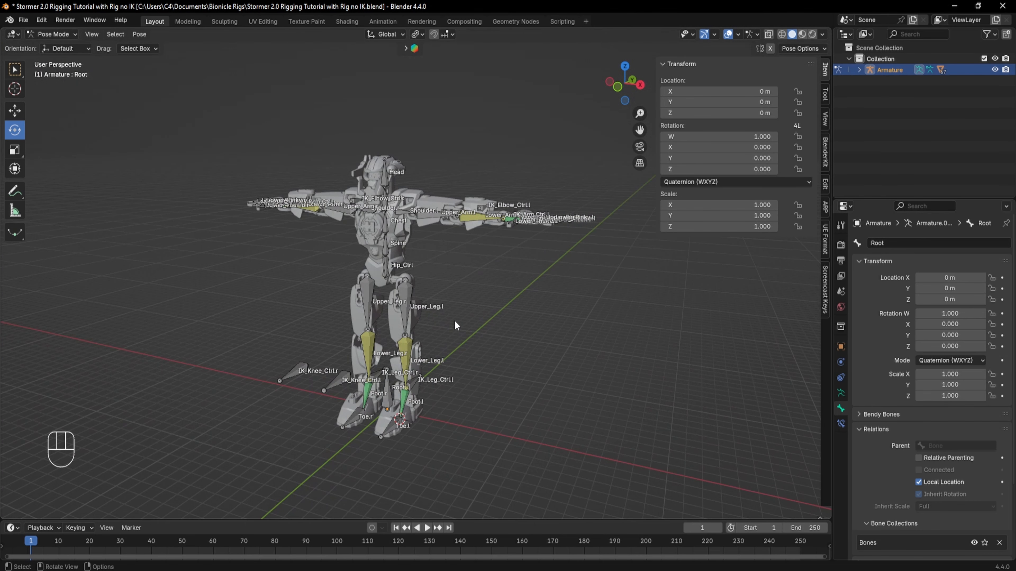
middle_click_drag(450, 394, 489, 312, "shift")
scroll(482, 349, "up", 2)
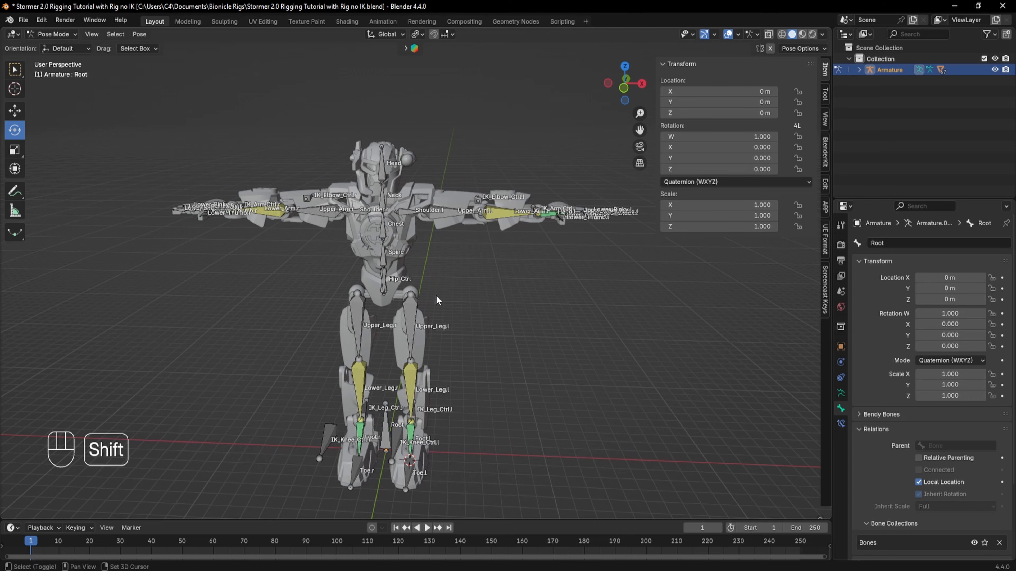
middle_click_drag(436, 296, 454, 268)
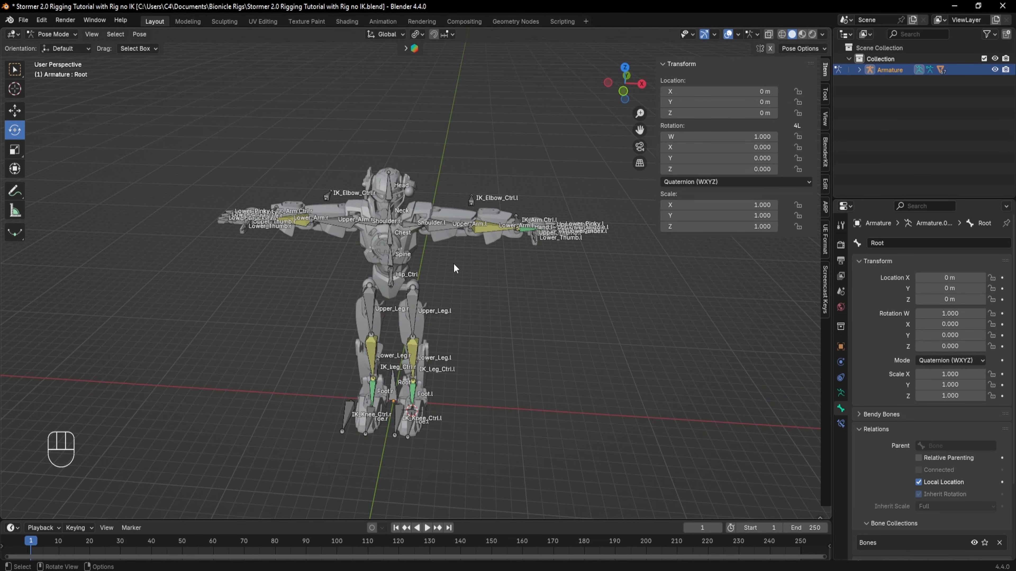
key("shift")
middle_click_drag(464, 295, 468, 325)
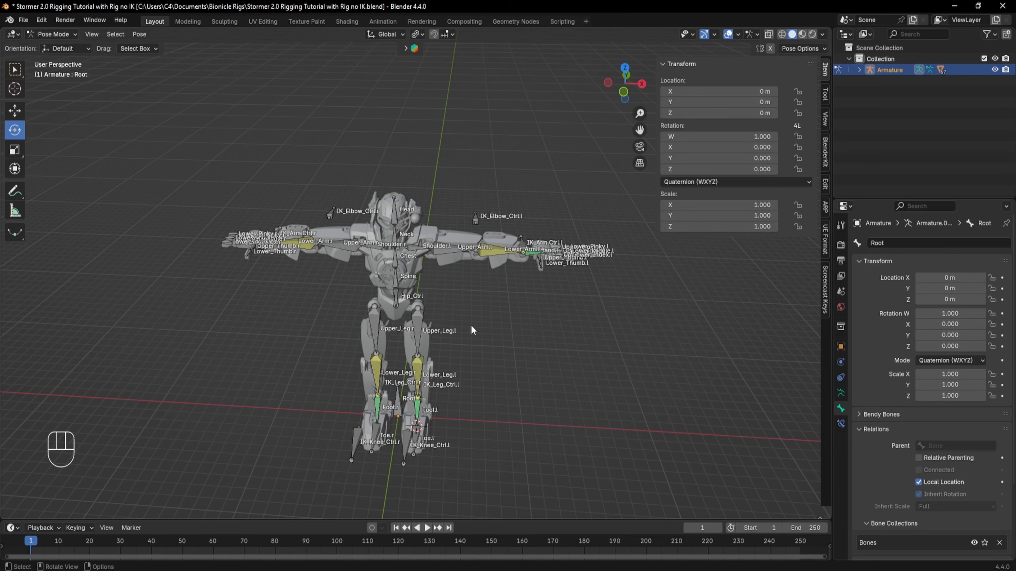
key("shift")
middle_click_drag(473, 317, 479, 272)
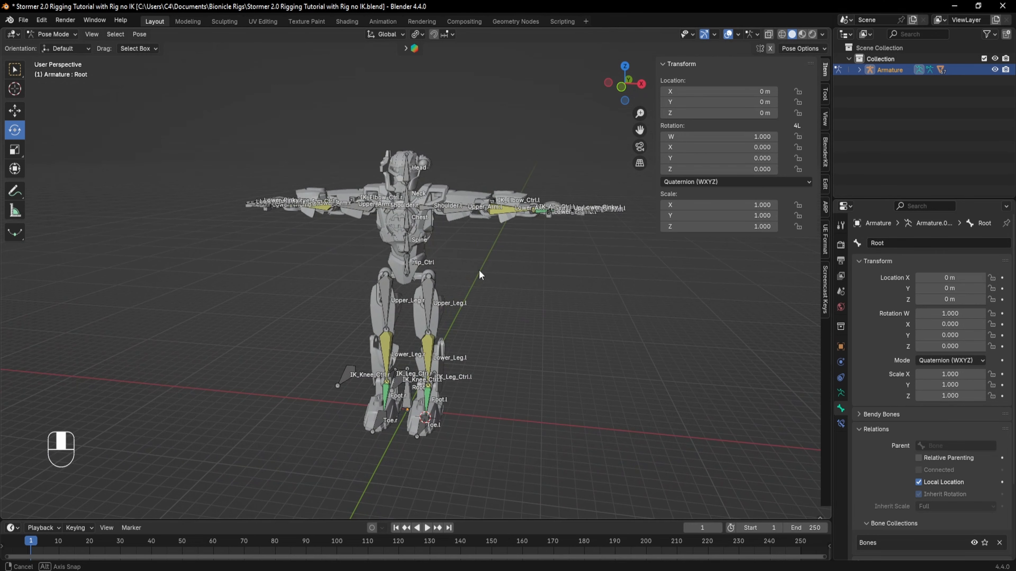